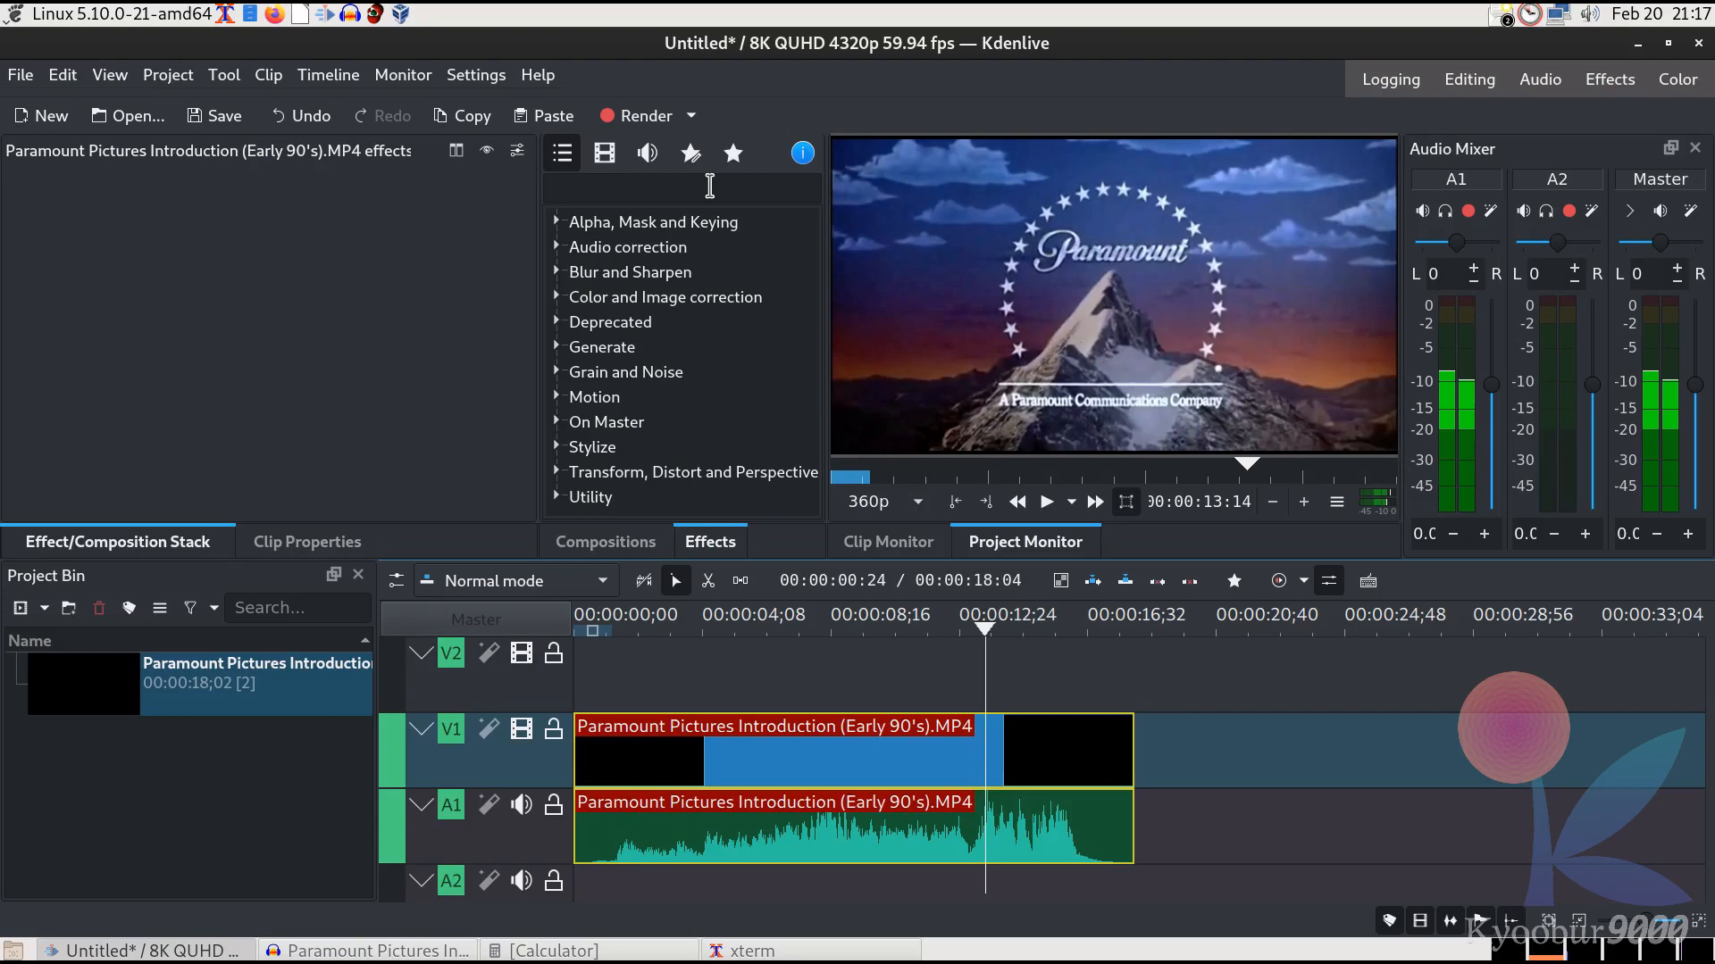
# Find the Rescale effect and apply it to the Paramount video clip on track V1.
pyautogui.click(705, 189)
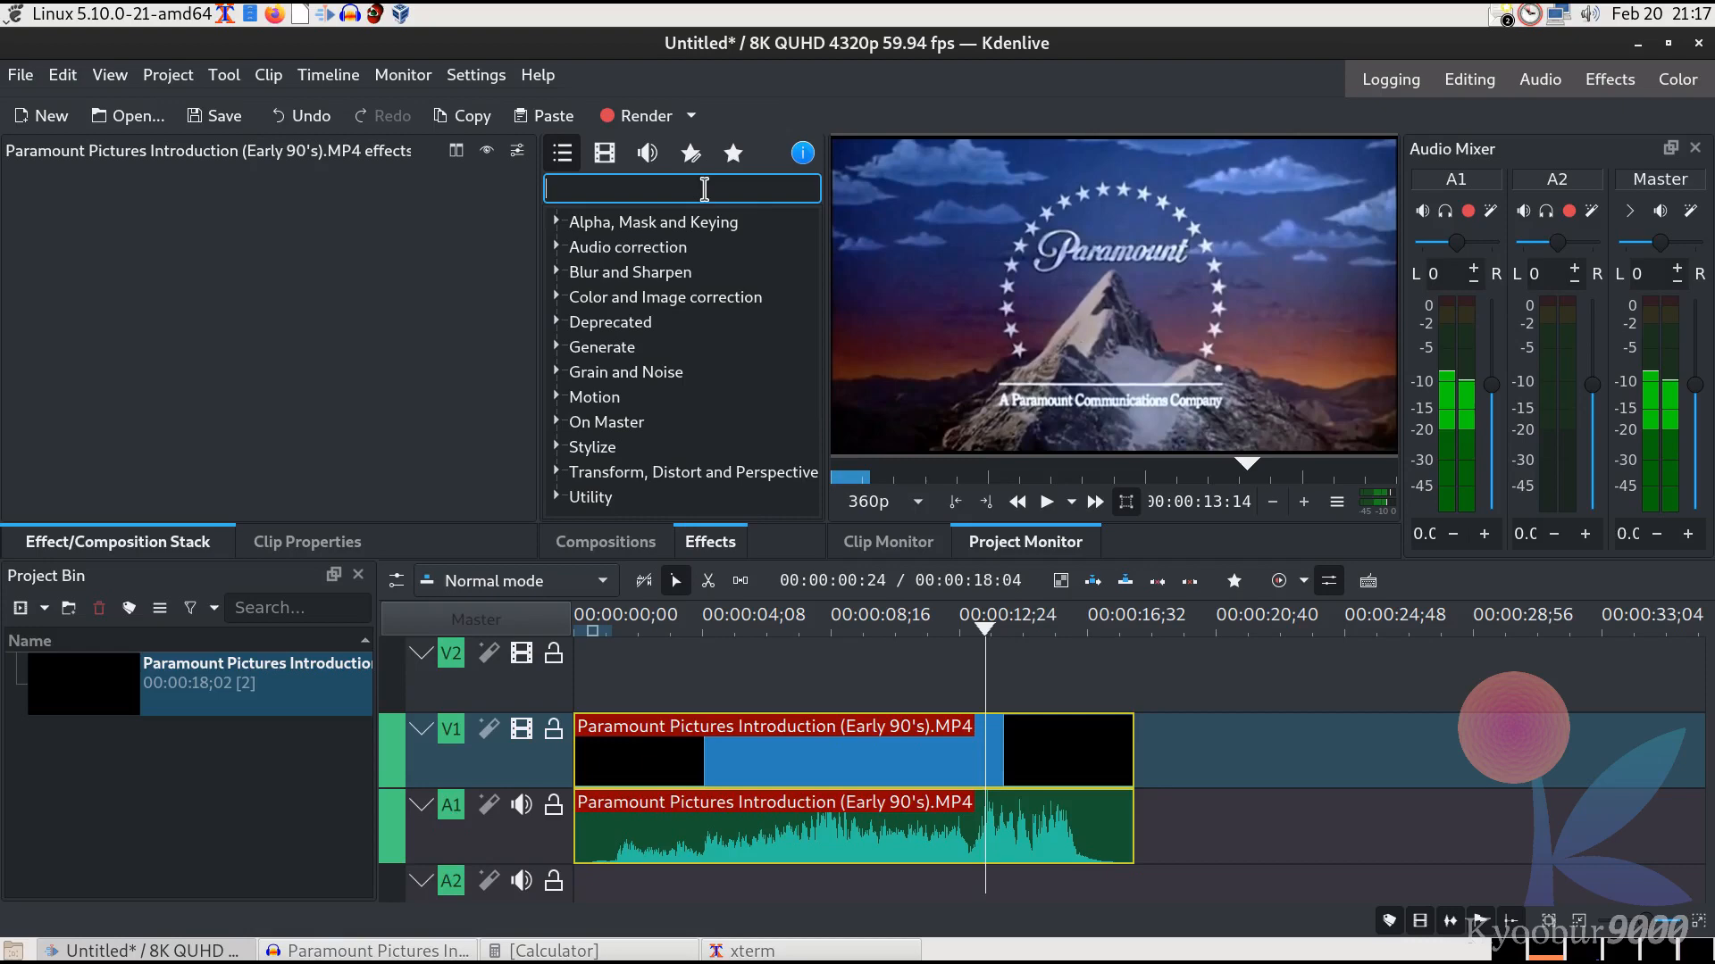
pyautogui.write('resc')
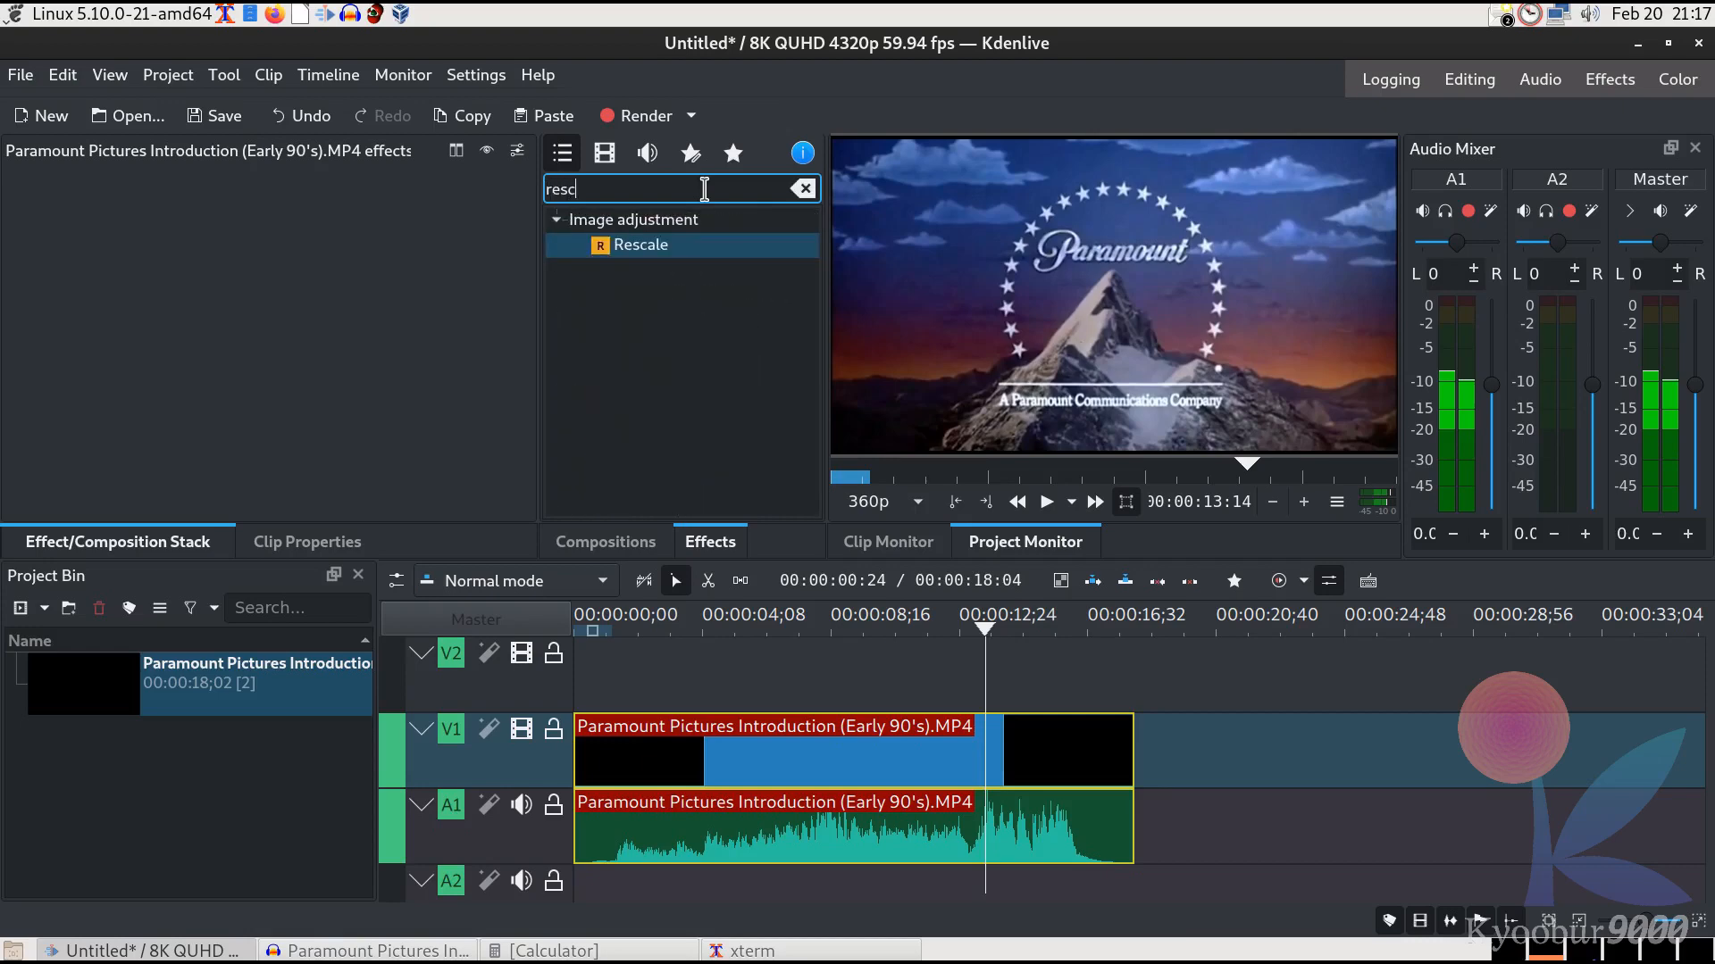
pyautogui.moveTo(643, 249); pyautogui.dragTo(988, 773)
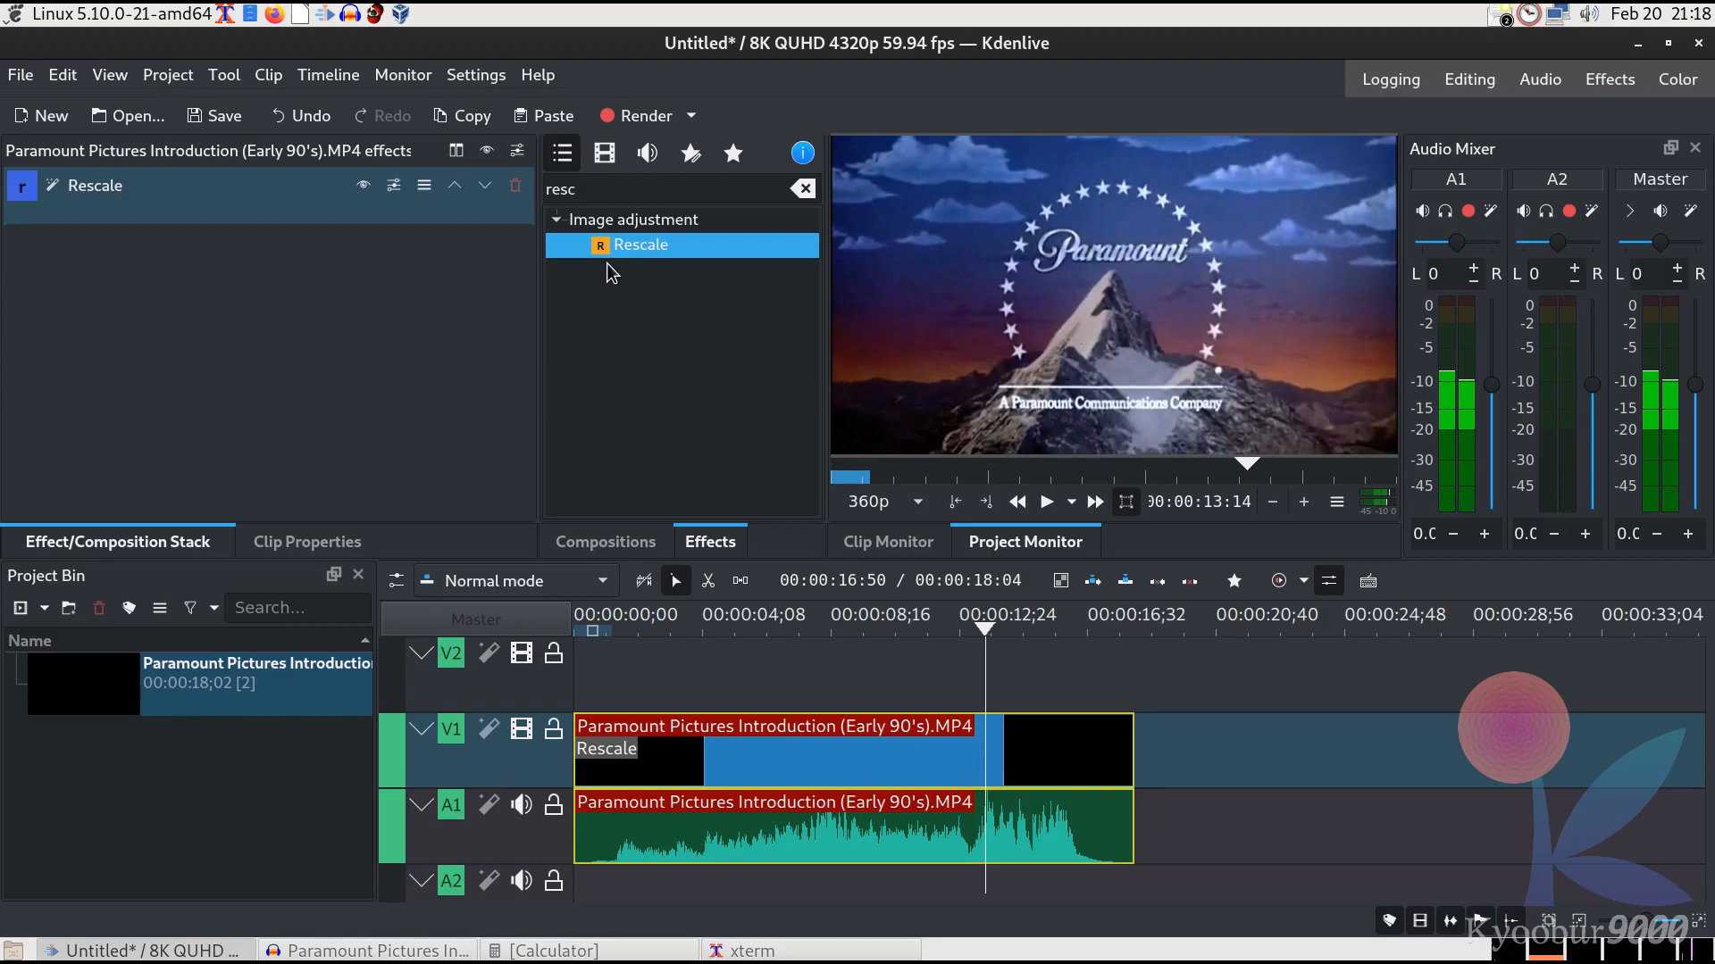
# Find the Pixelize effect and add it to the same clip on track V1.
pyautogui.click(643, 190)
pyautogui.hotkey('ctrl', 'a')
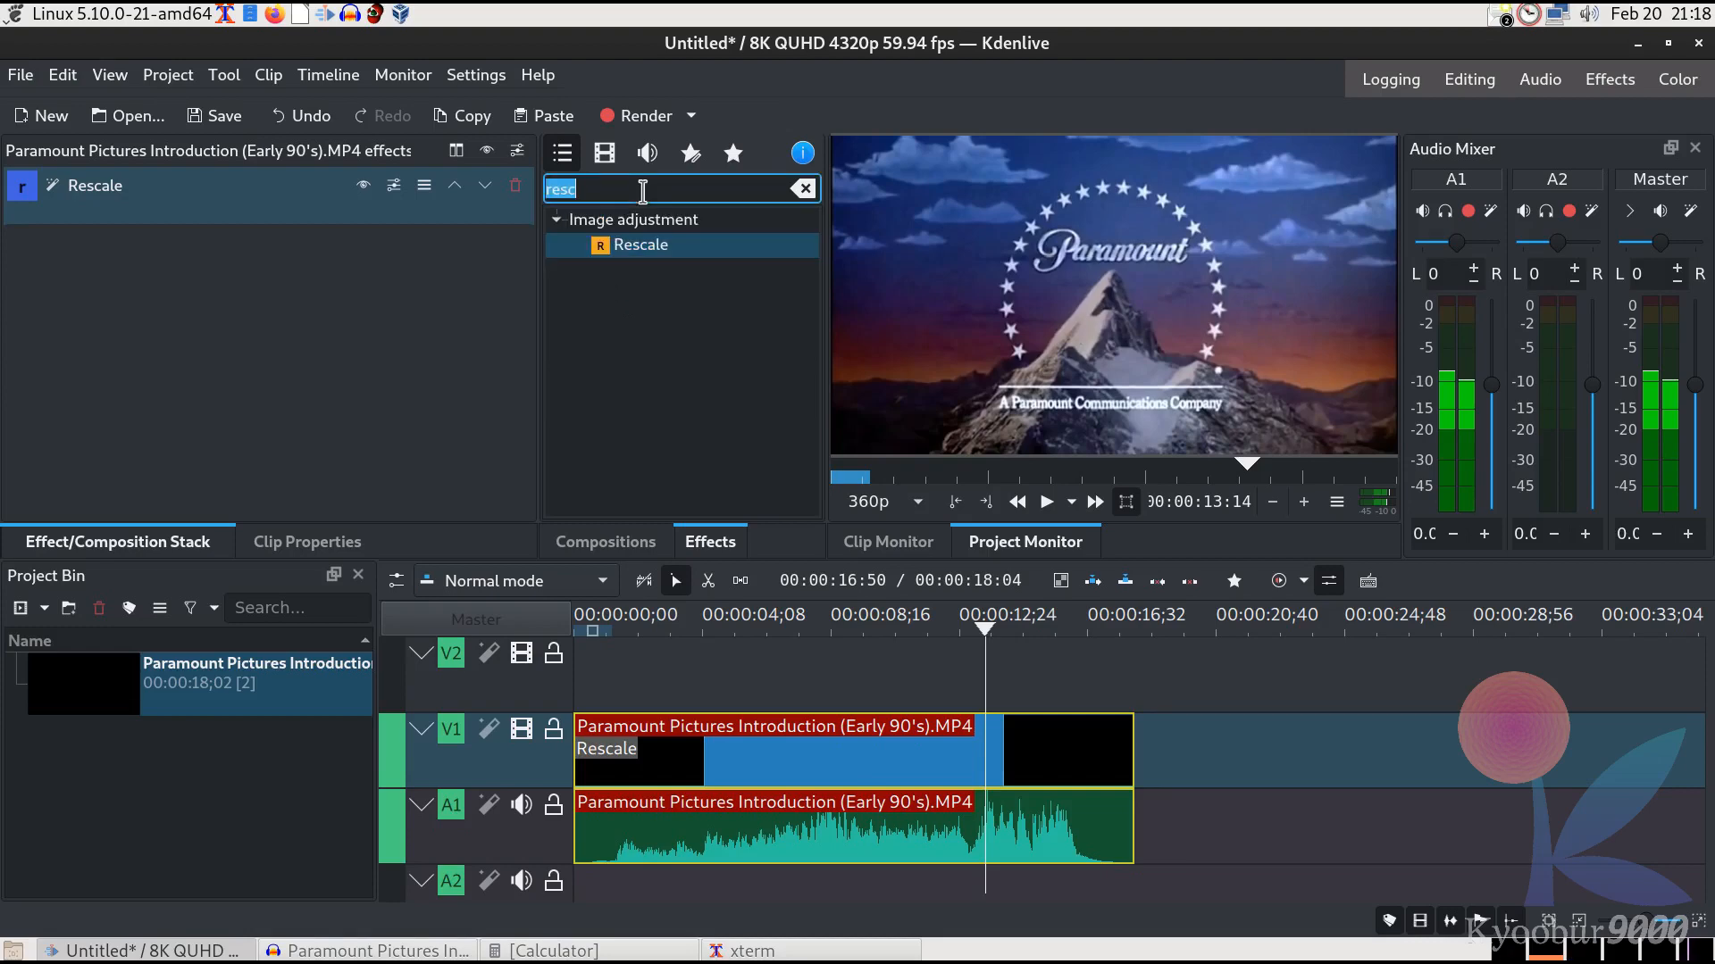
pyautogui.write('pixel')
pyautogui.click(661, 257)
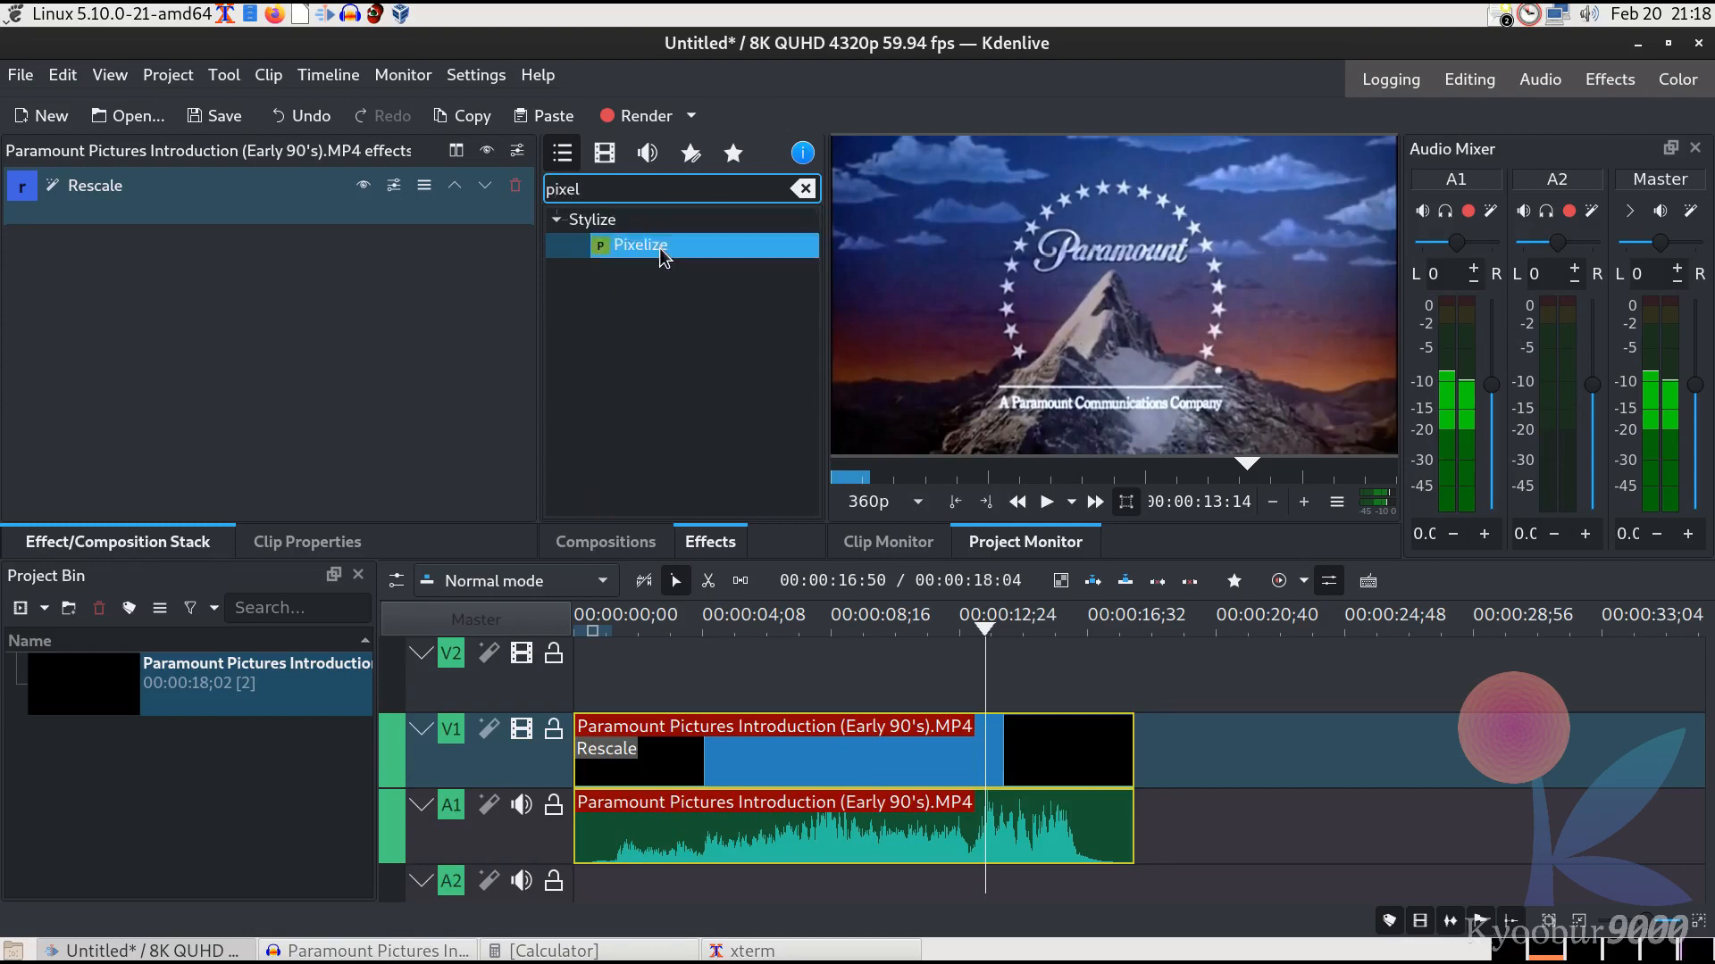
pyautogui.moveTo(657, 248); pyautogui.dragTo(841, 753)
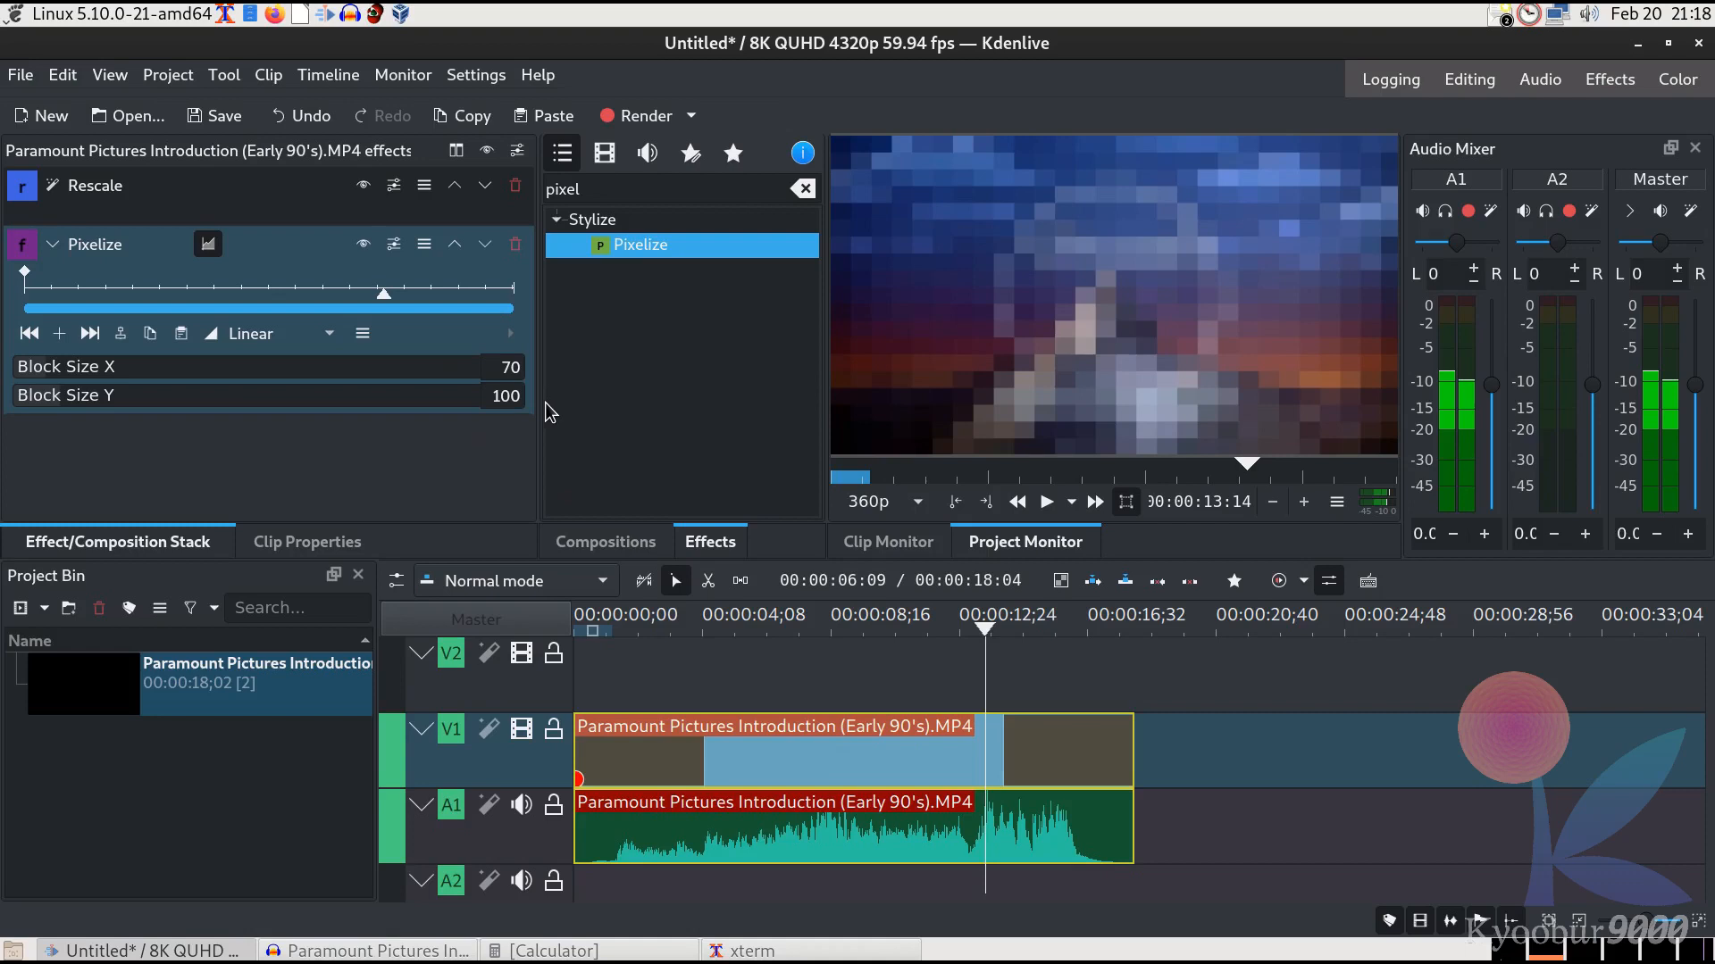
# Set the Pixelize effect's Block Size Y to 70.
pyautogui.click(496, 395)
pyautogui.click(492, 368)
pyautogui.click(511, 397)
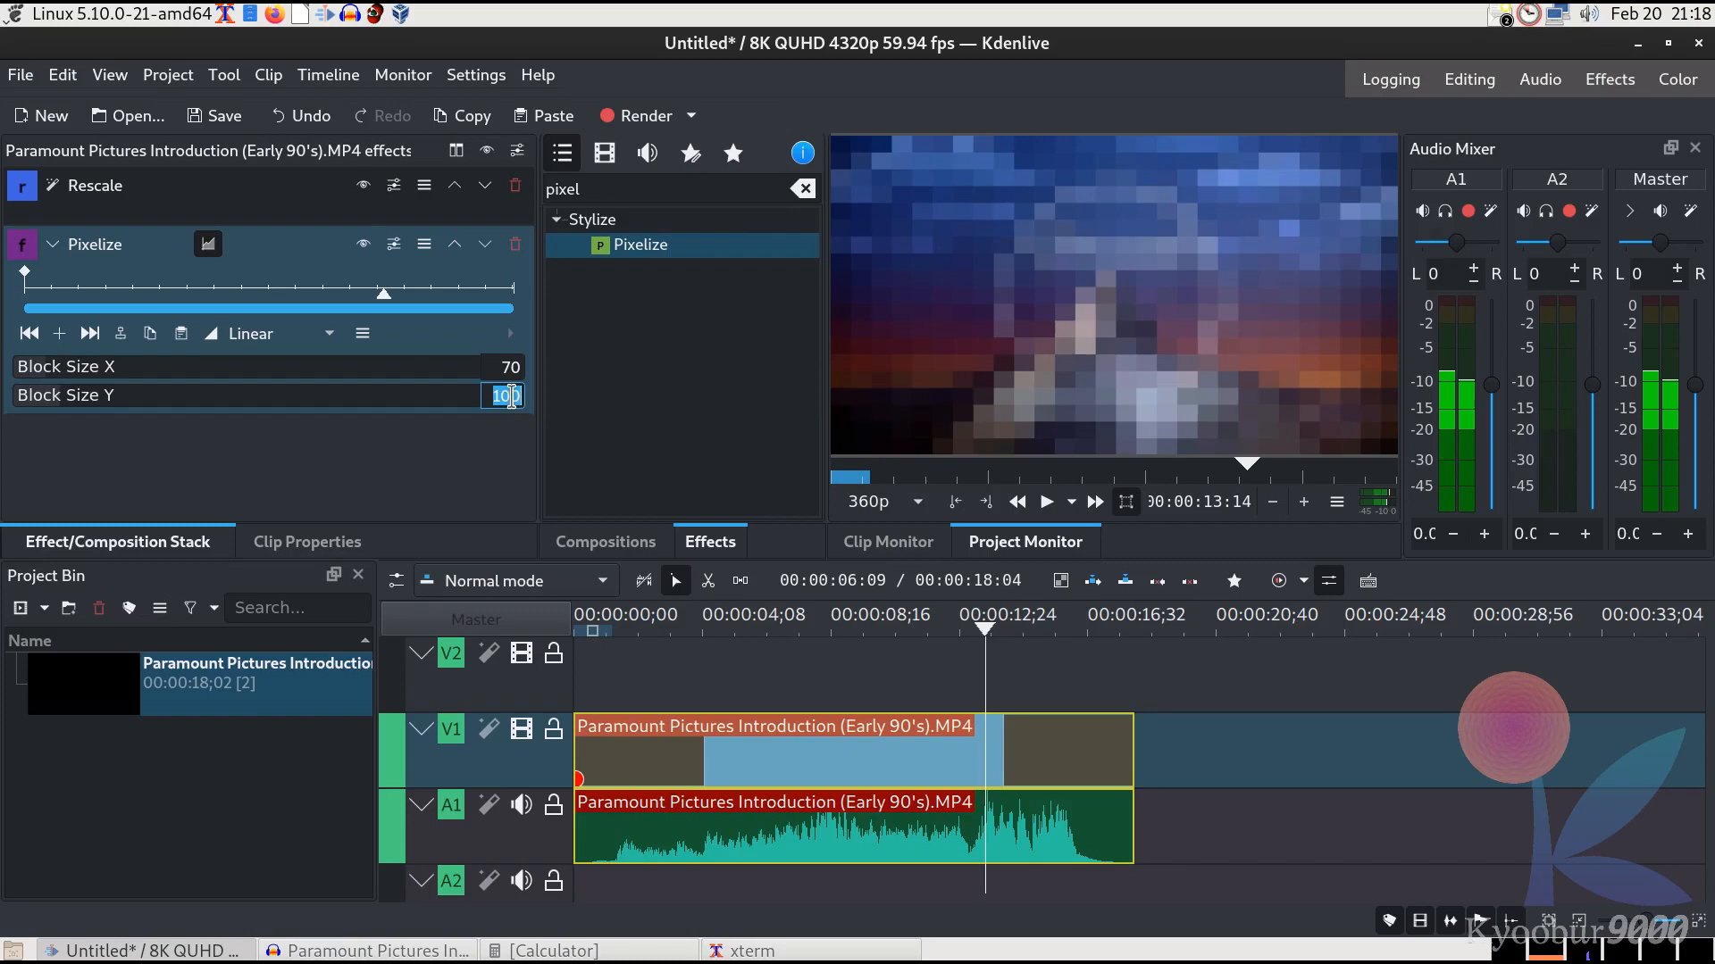
pyautogui.write('70')
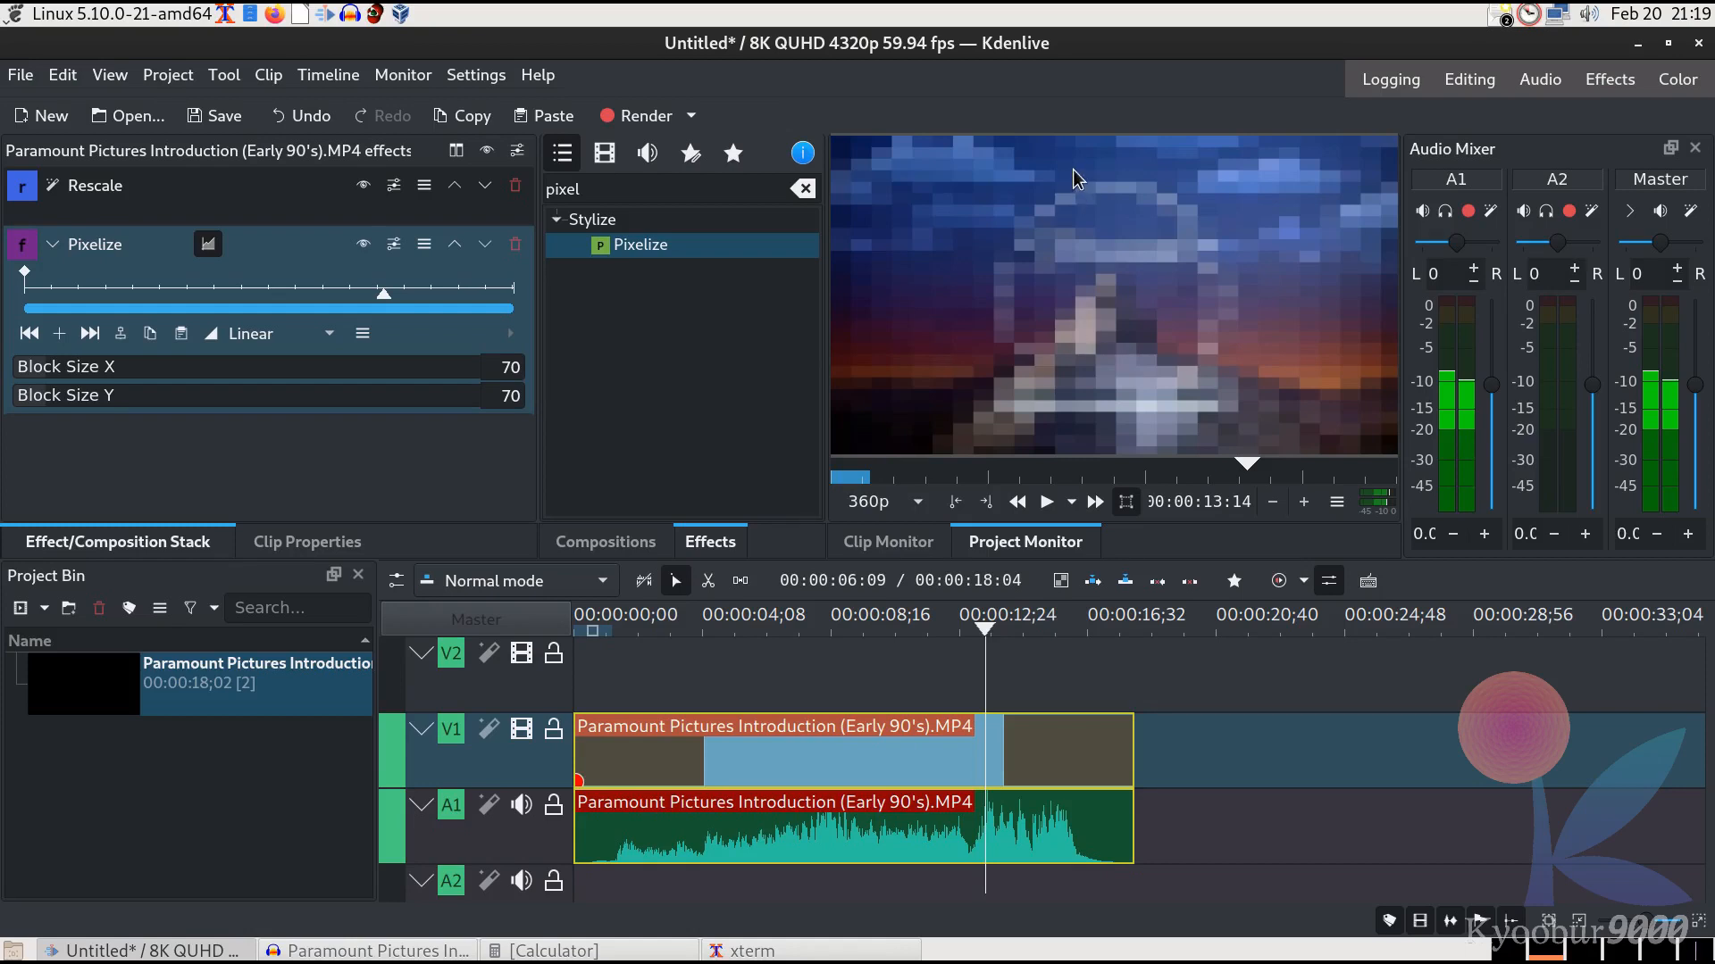
# Close the minimized Calculator, launch a fresh gnome-calculator, and return to Kdenlive.
pyautogui.rightClick(607, 951)
pyautogui.click(614, 929)
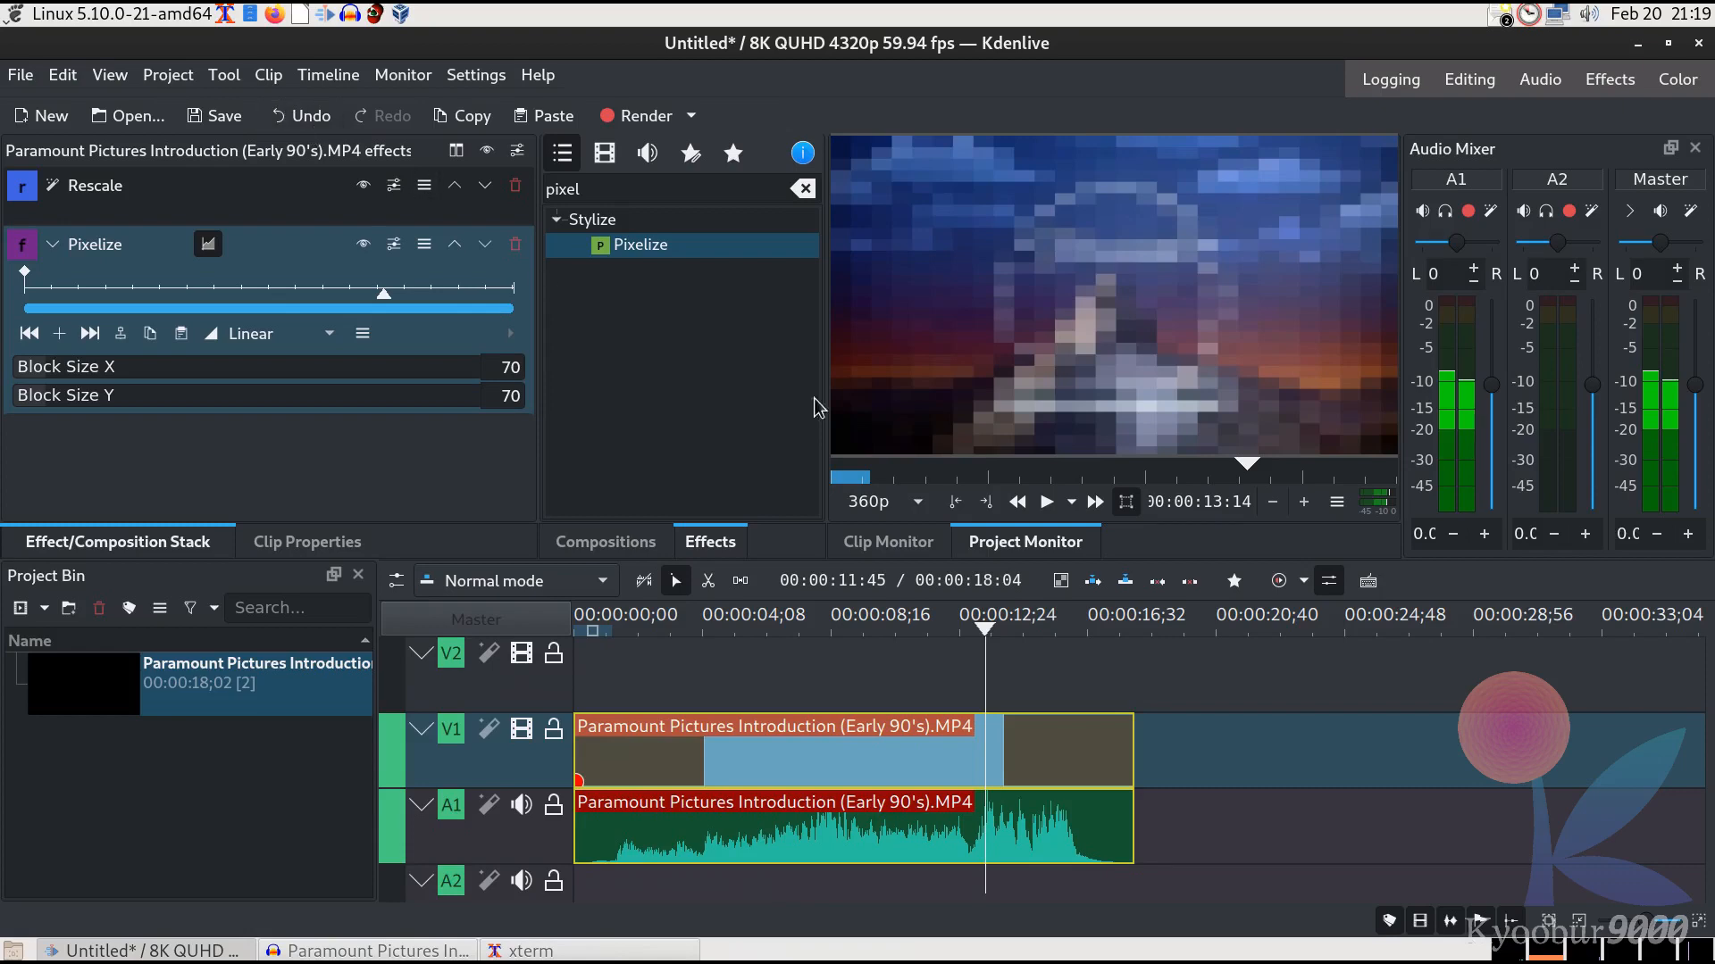
pyautogui.hotkey('alt', 'F2')
pyautogui.write('gnome-calculator')
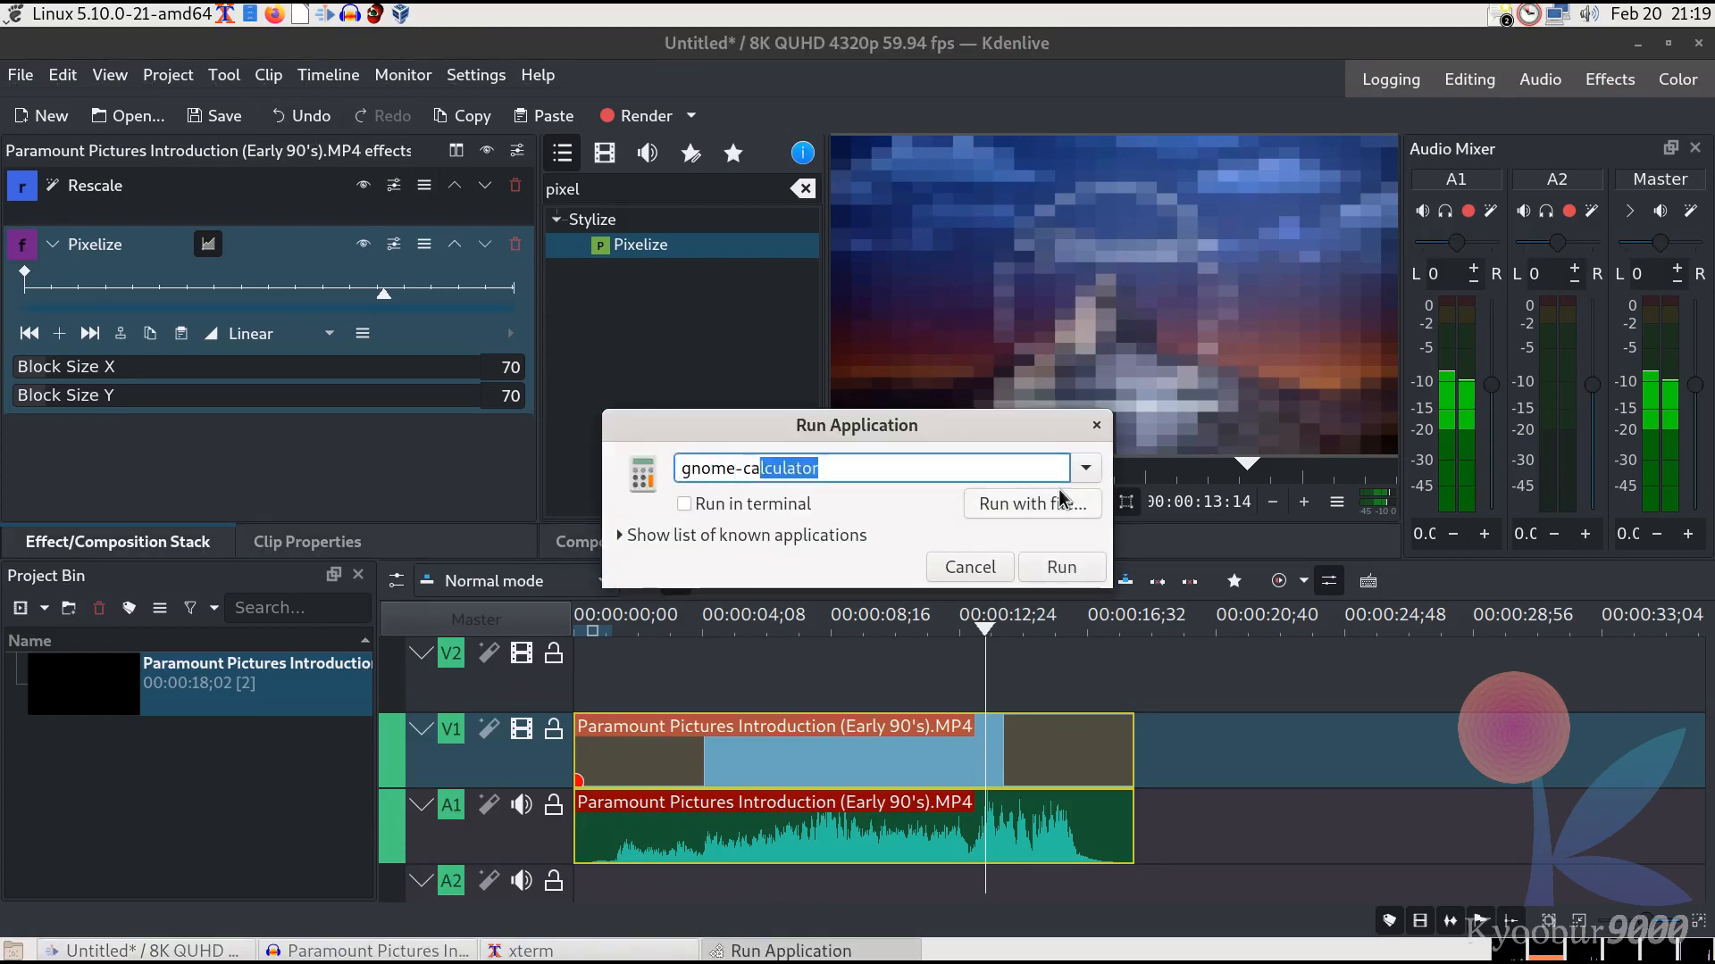
pyautogui.press('Return')
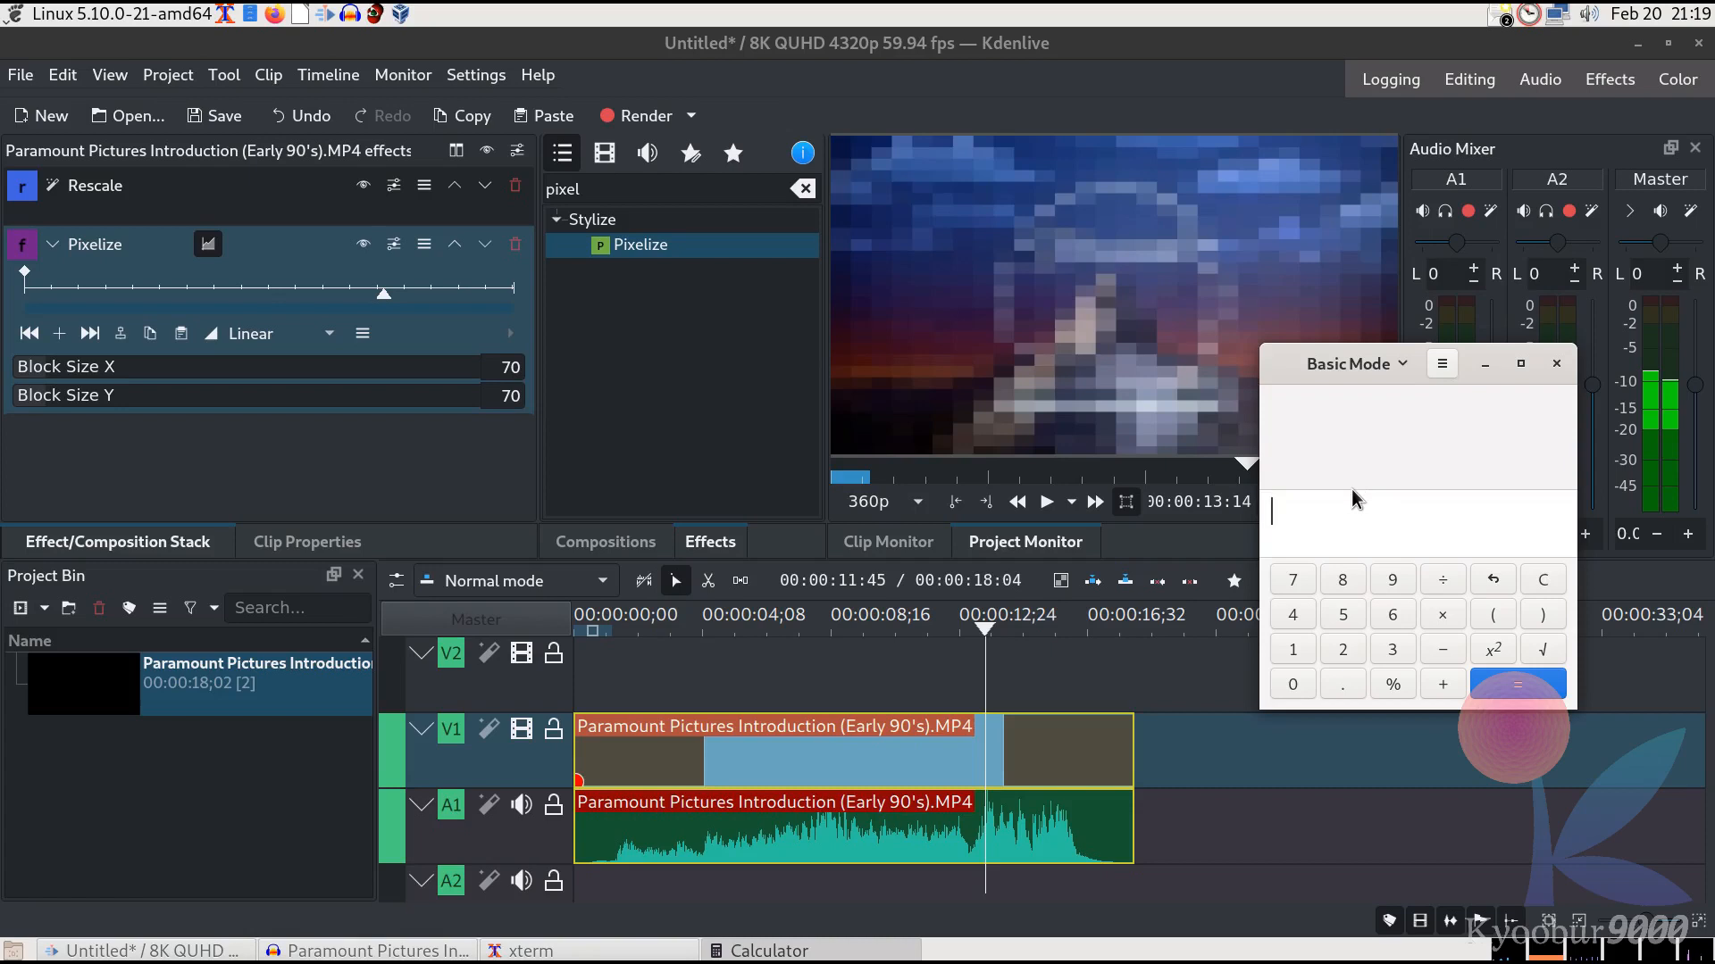
pyautogui.click(1111, 359)
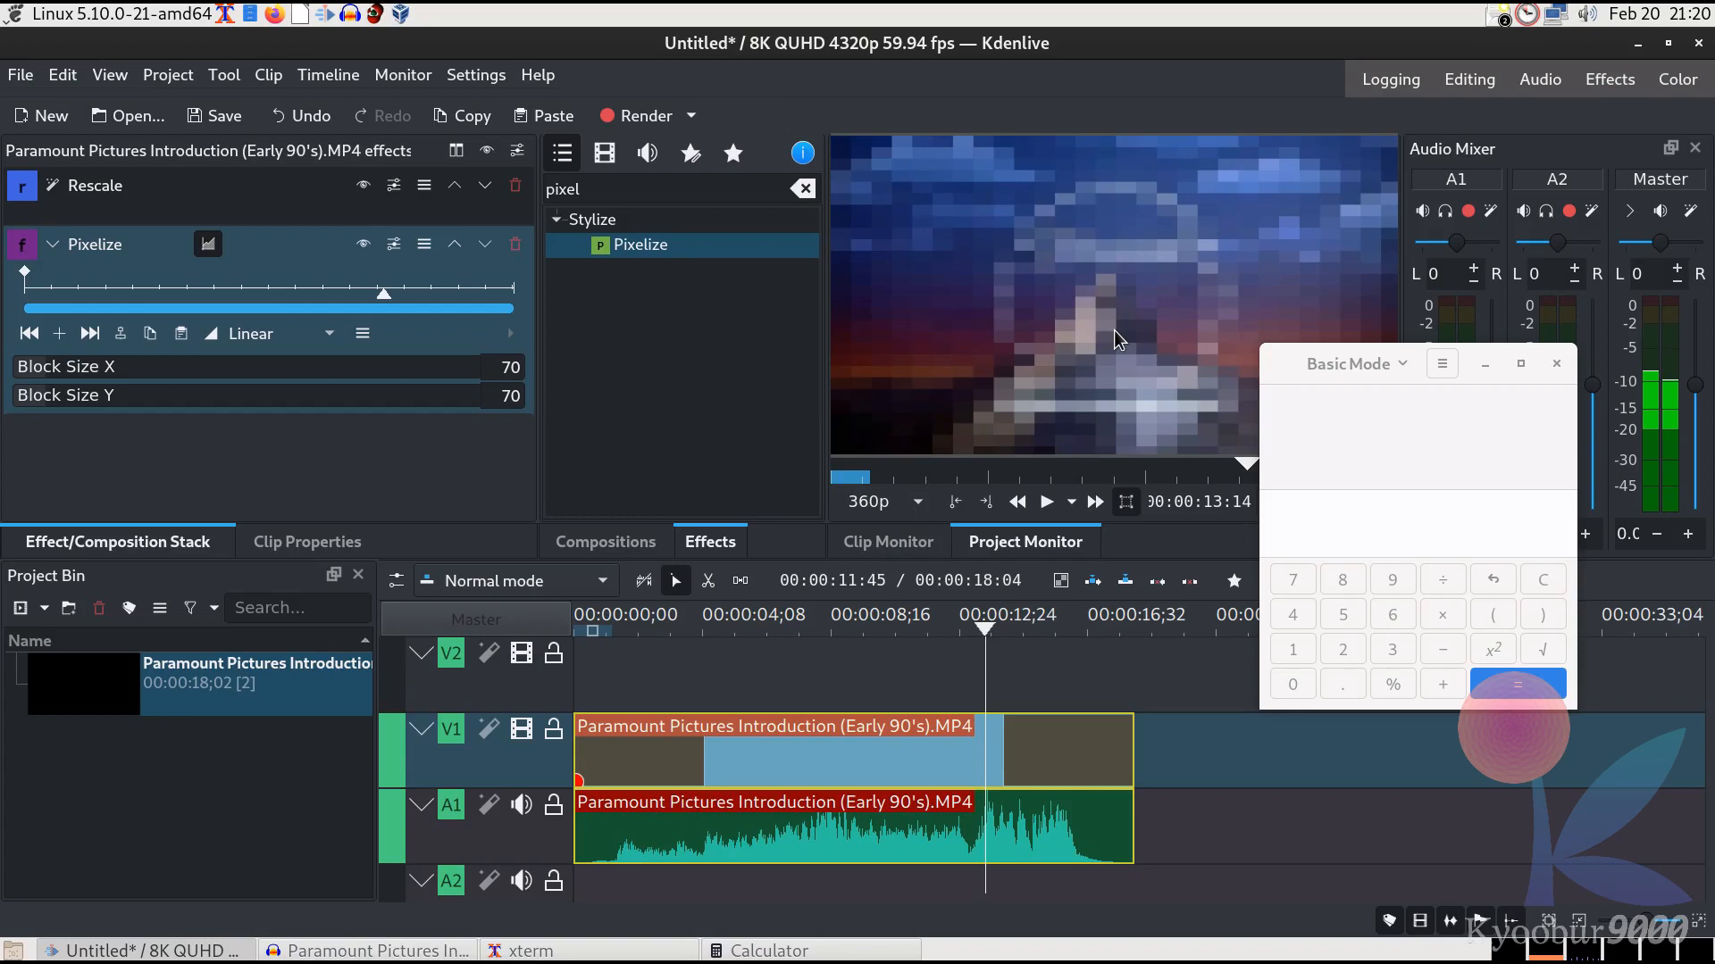
# Set both Block Size X and Block Size Y of the Pixelize effect to 50.
pyautogui.click(519, 368)
pyautogui.doubleClick(518, 368)
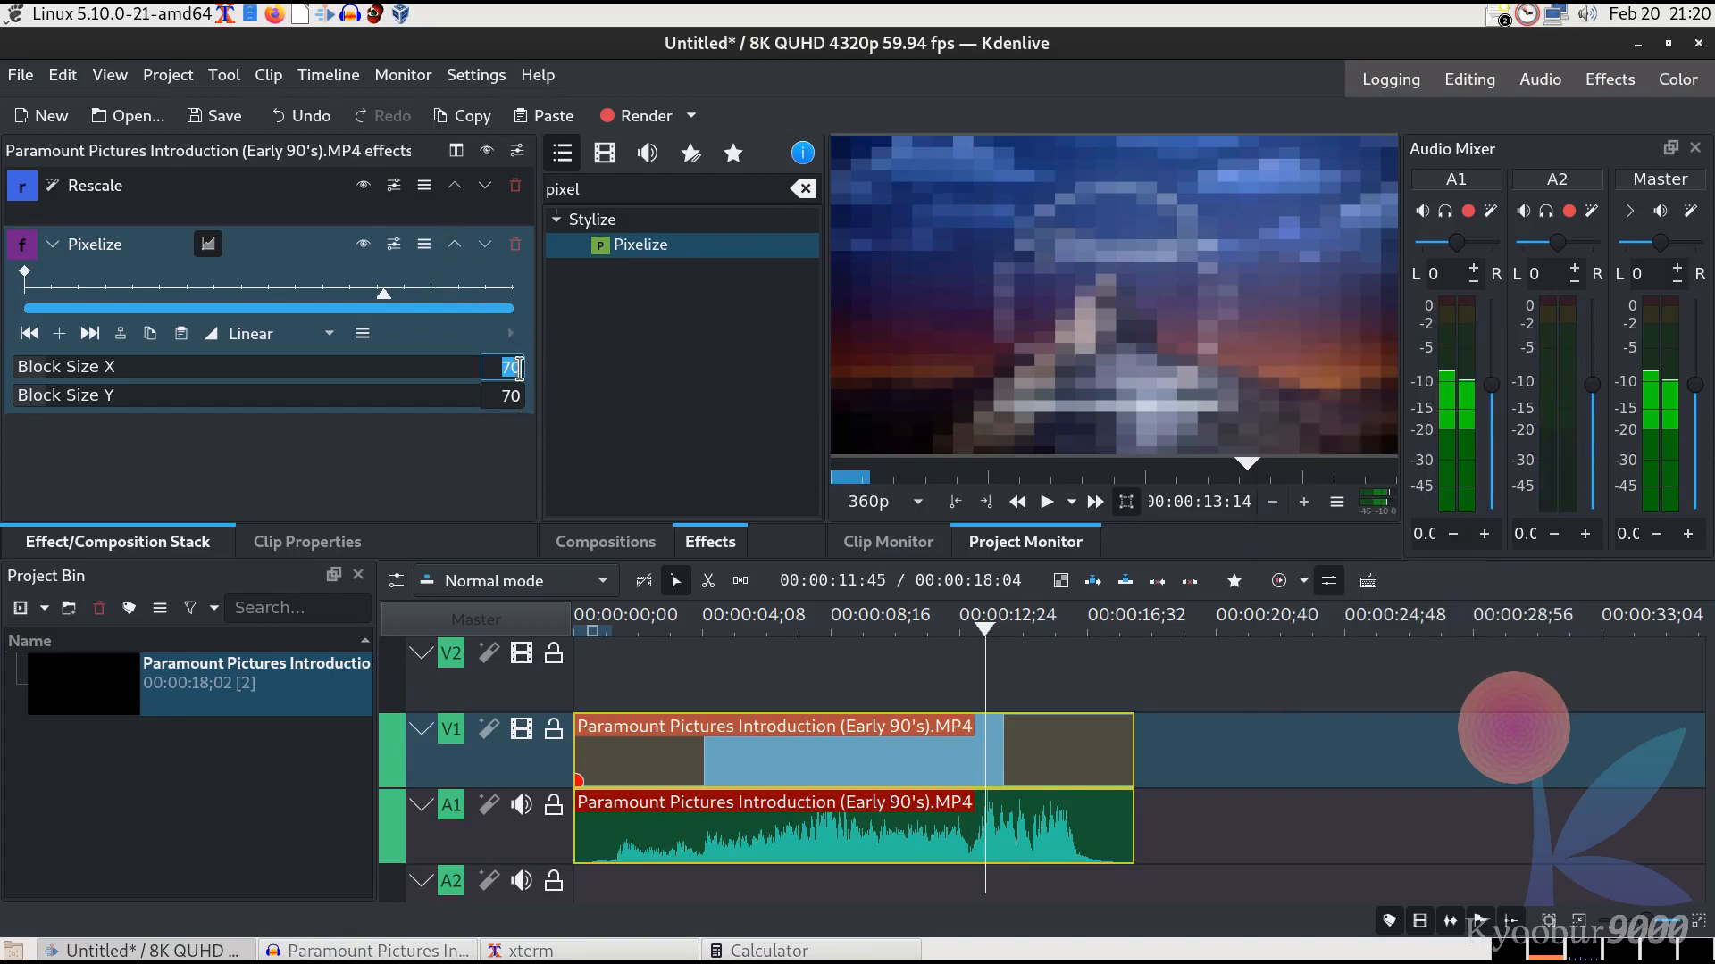
pyautogui.write('50')
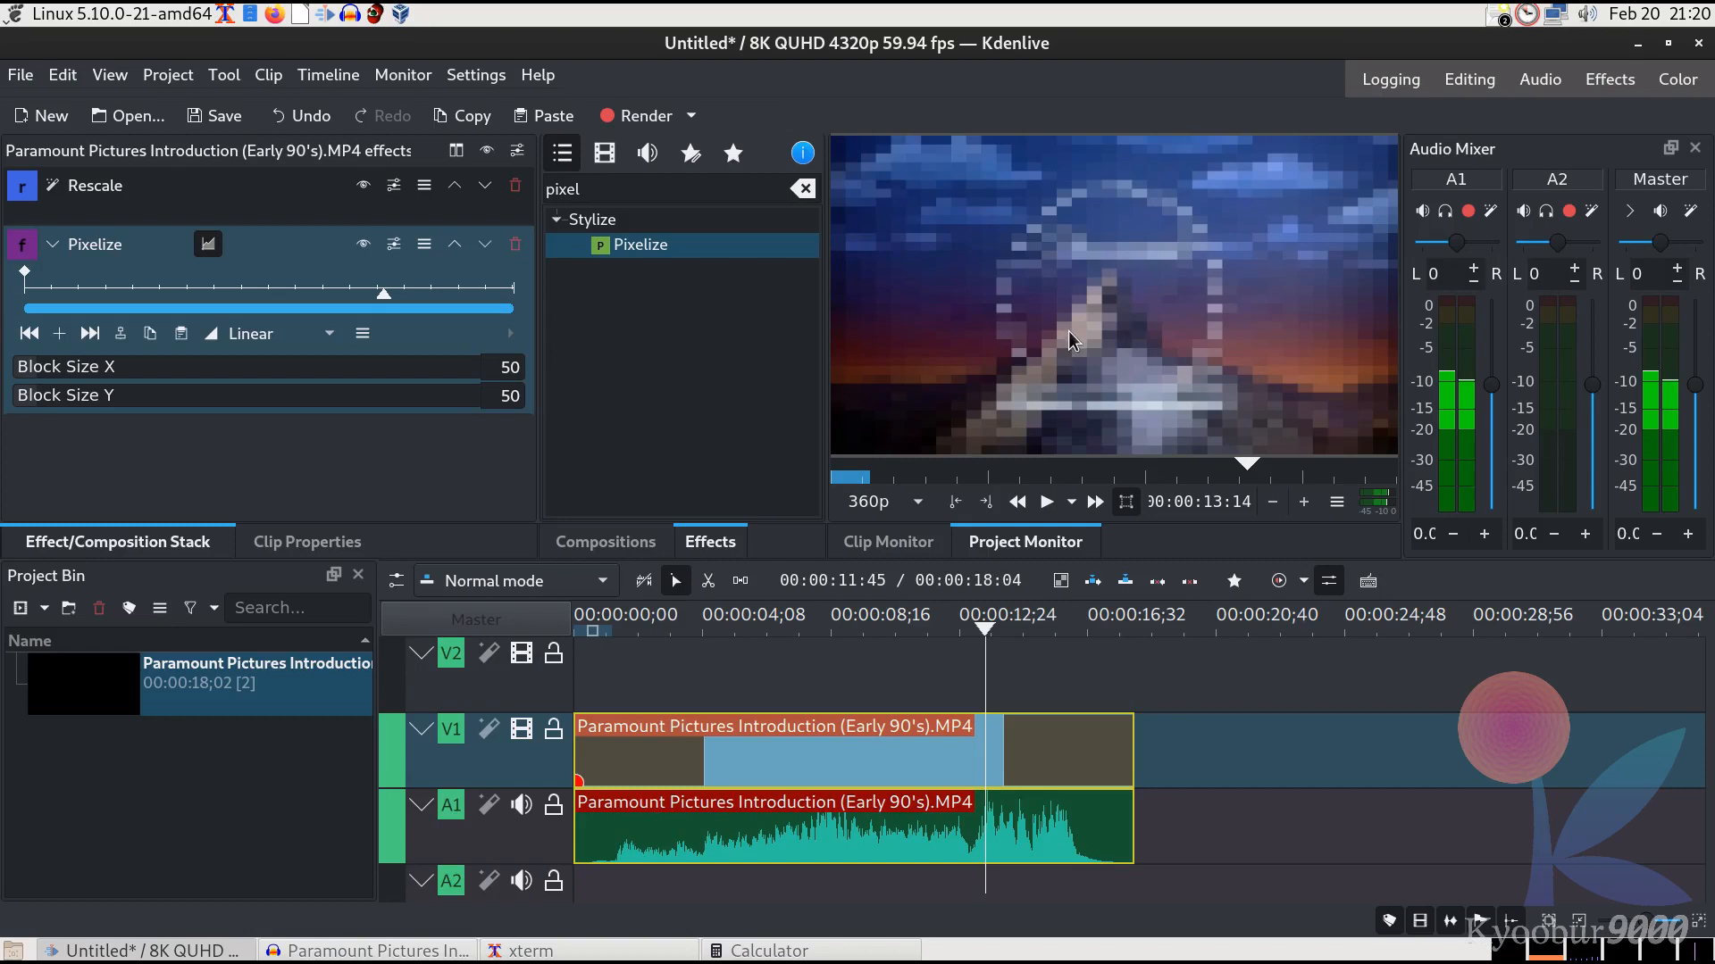
# Switch to the Calculator, move its window clear of the preview, and compute 50×(16÷9)^2.
pyautogui.click(829, 952)
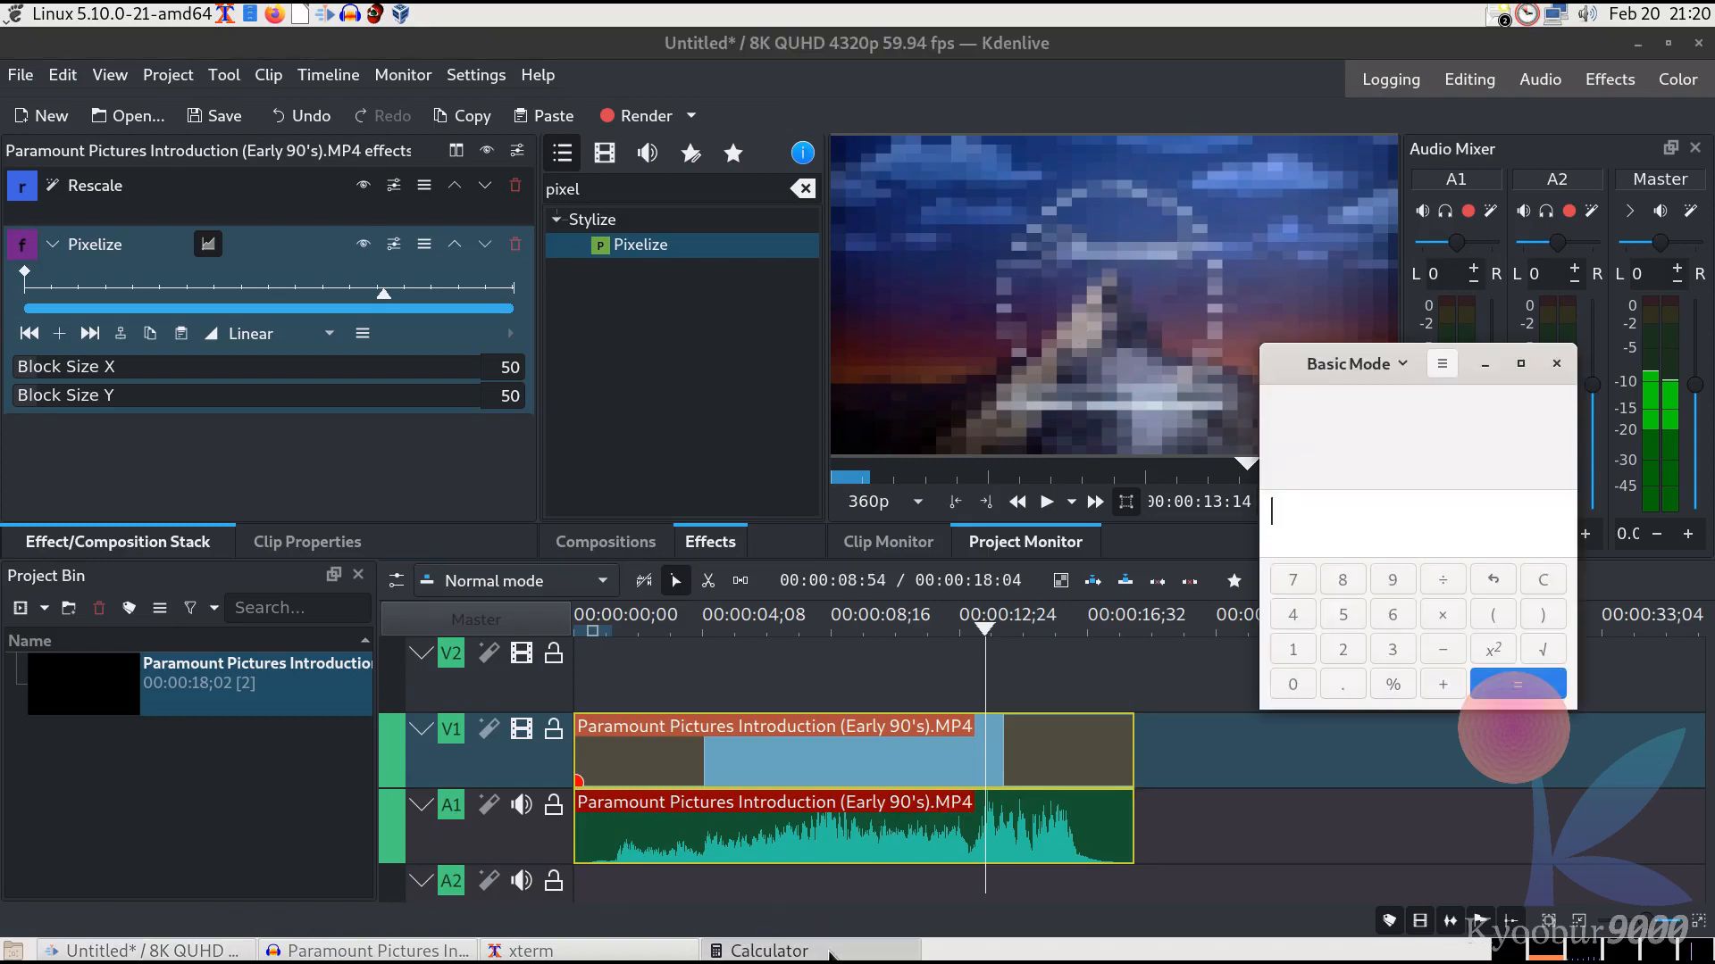
pyautogui.moveTo(1358, 369); pyautogui.dragTo(1393, 537)
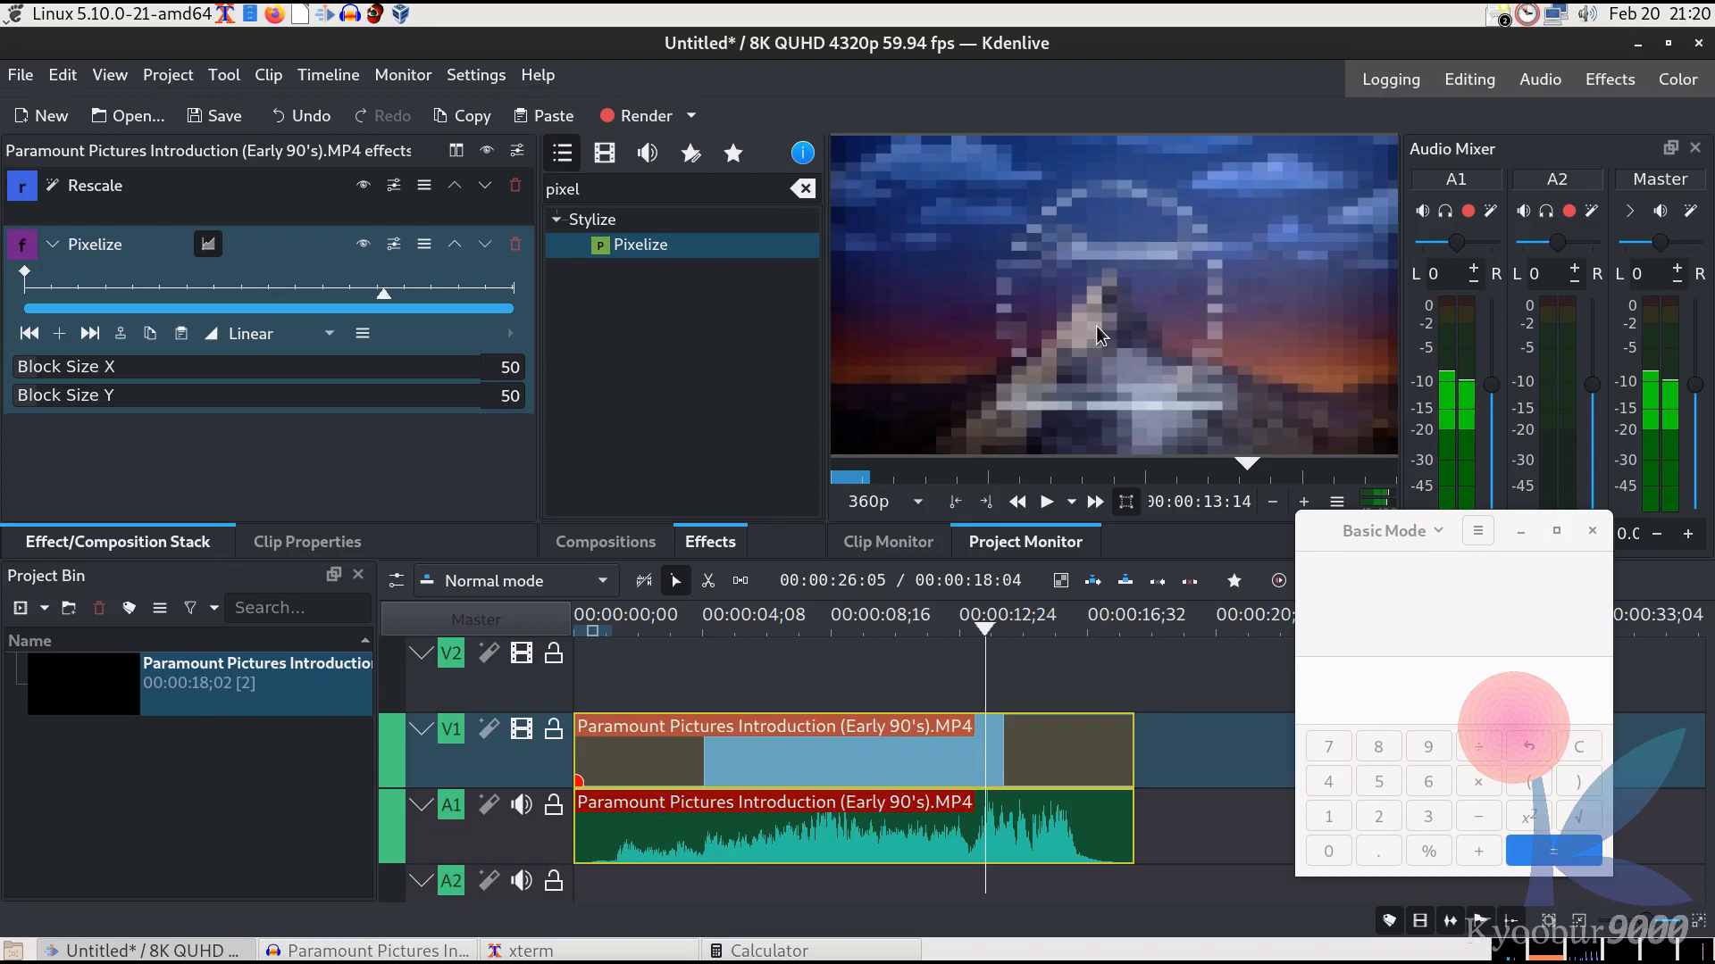
pyautogui.click(1346, 689)
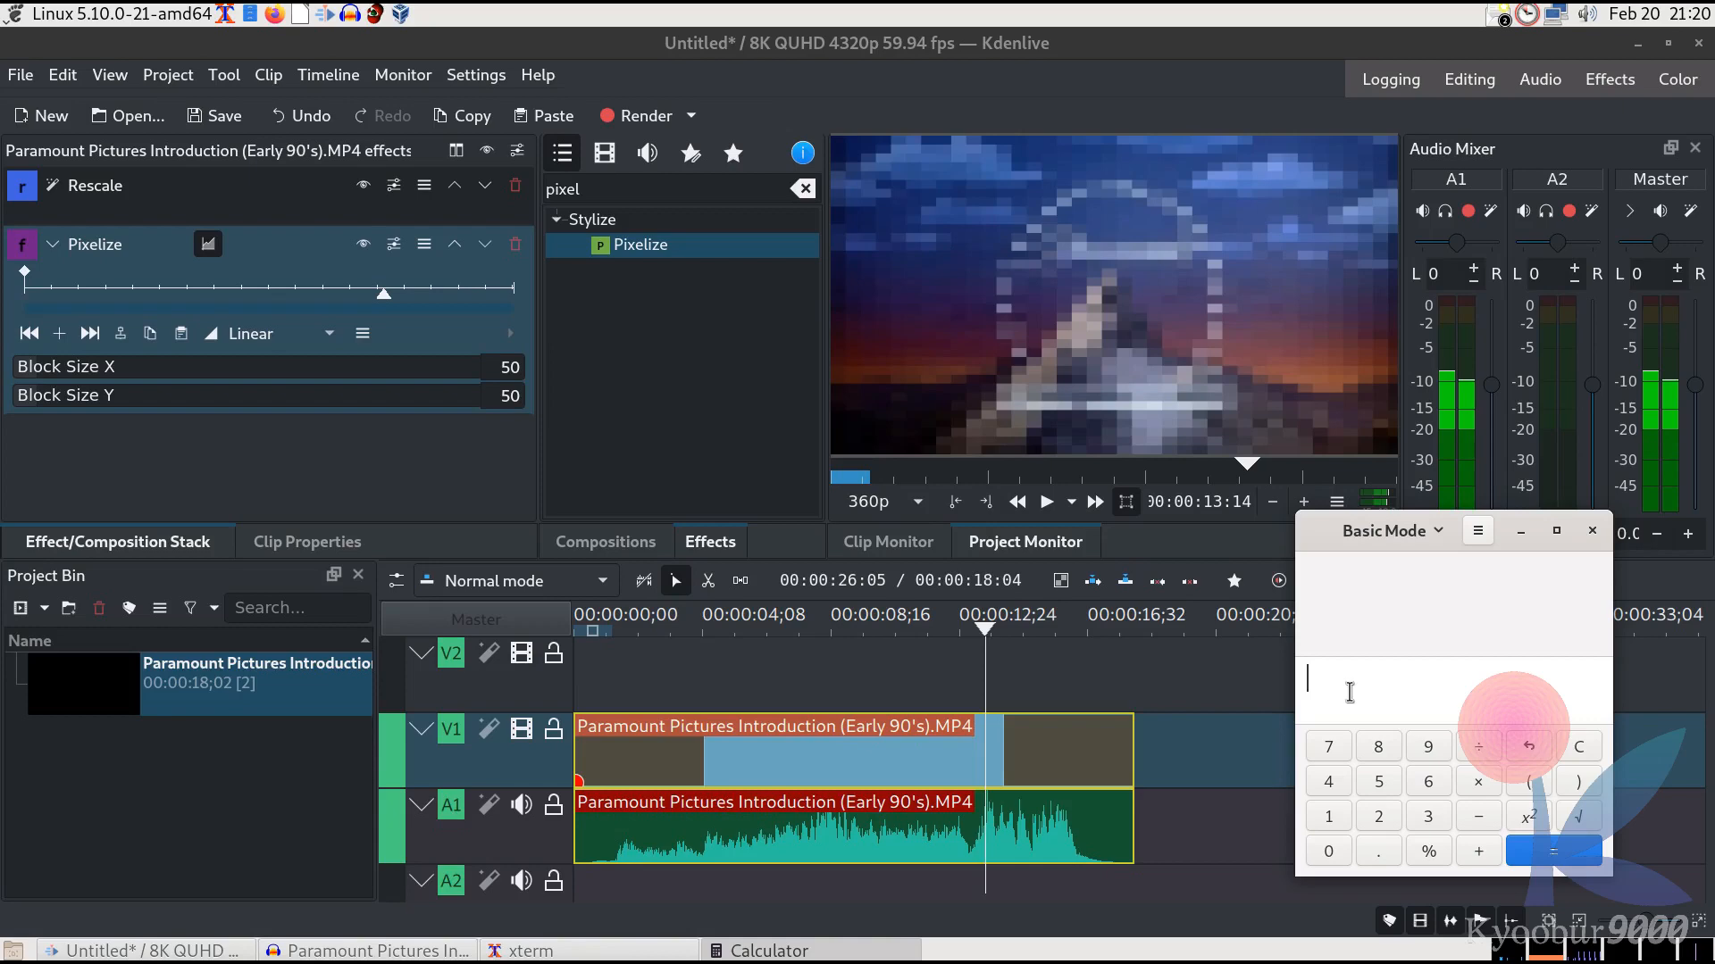
pyautogui.write('50')
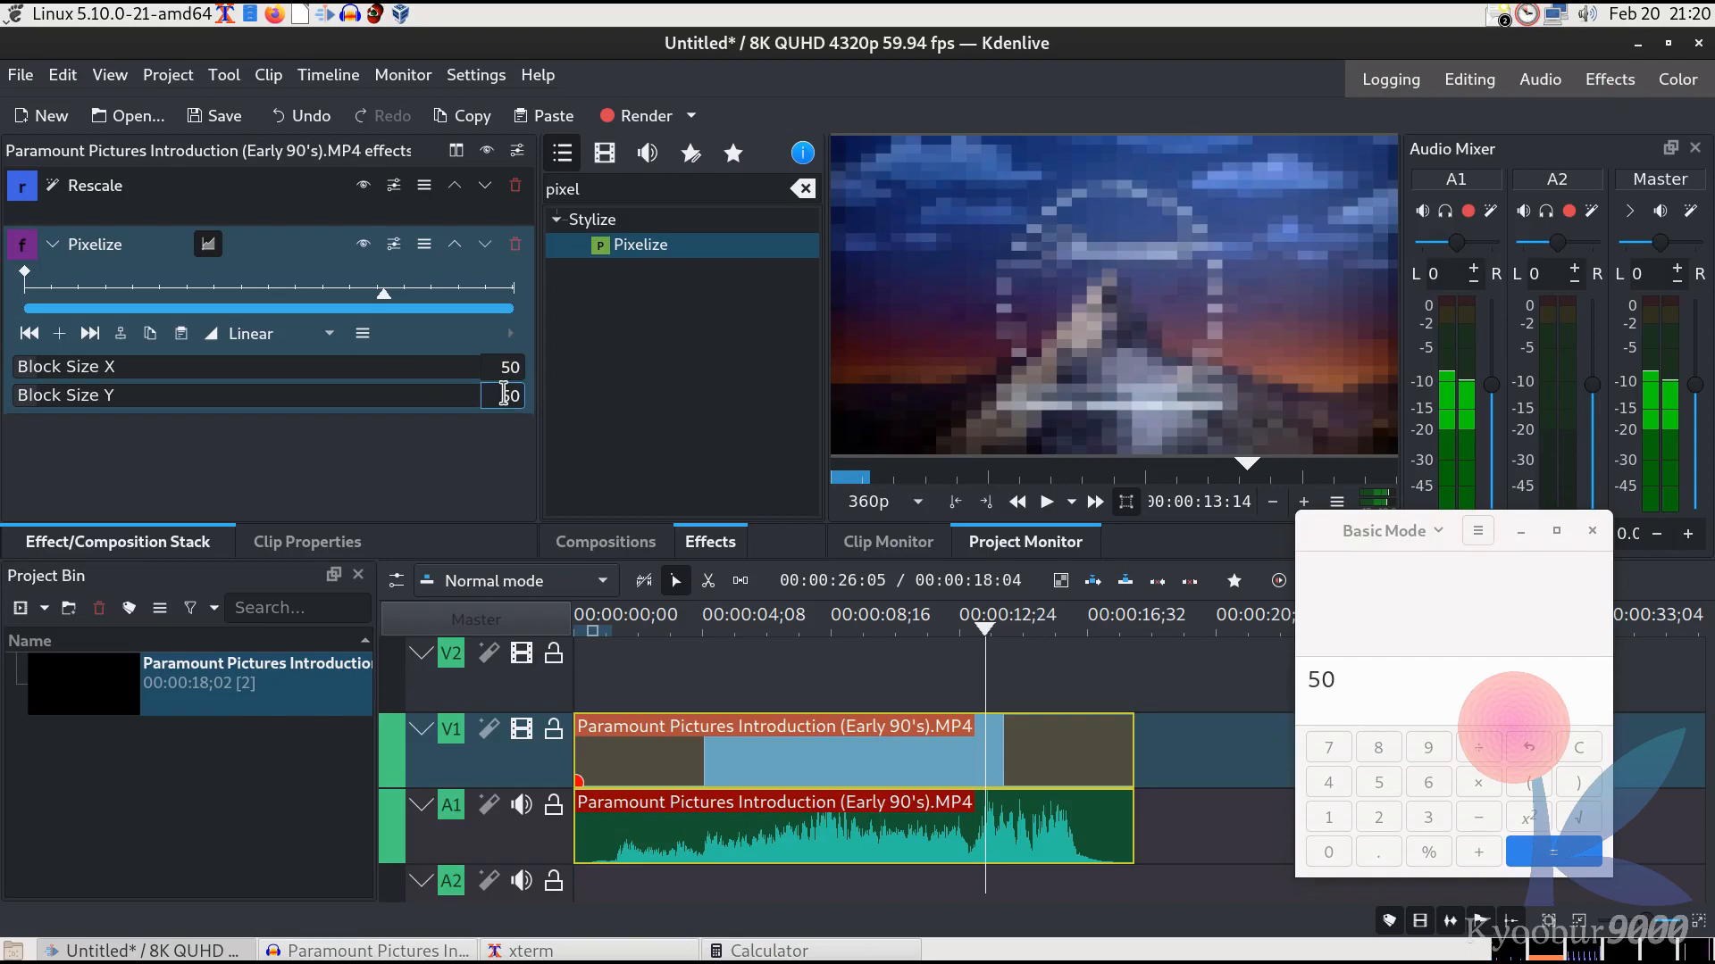
pyautogui.write('×(16÷9)')
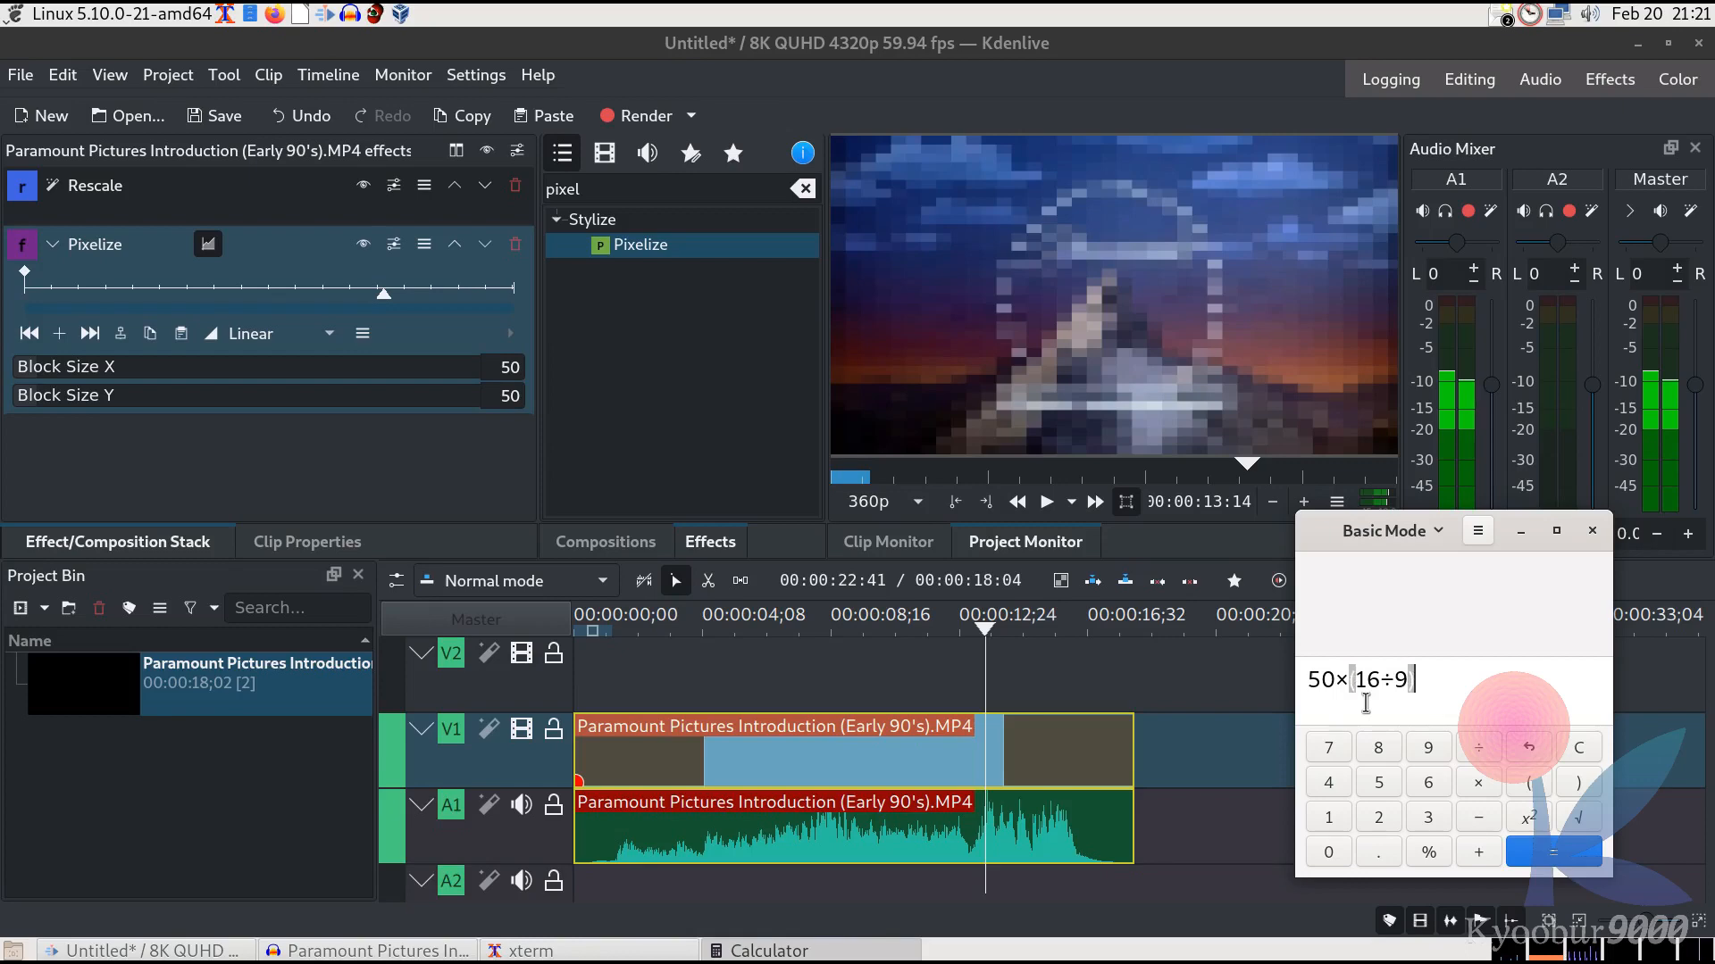
pyautogui.write('^2')
pyautogui.press('Return')
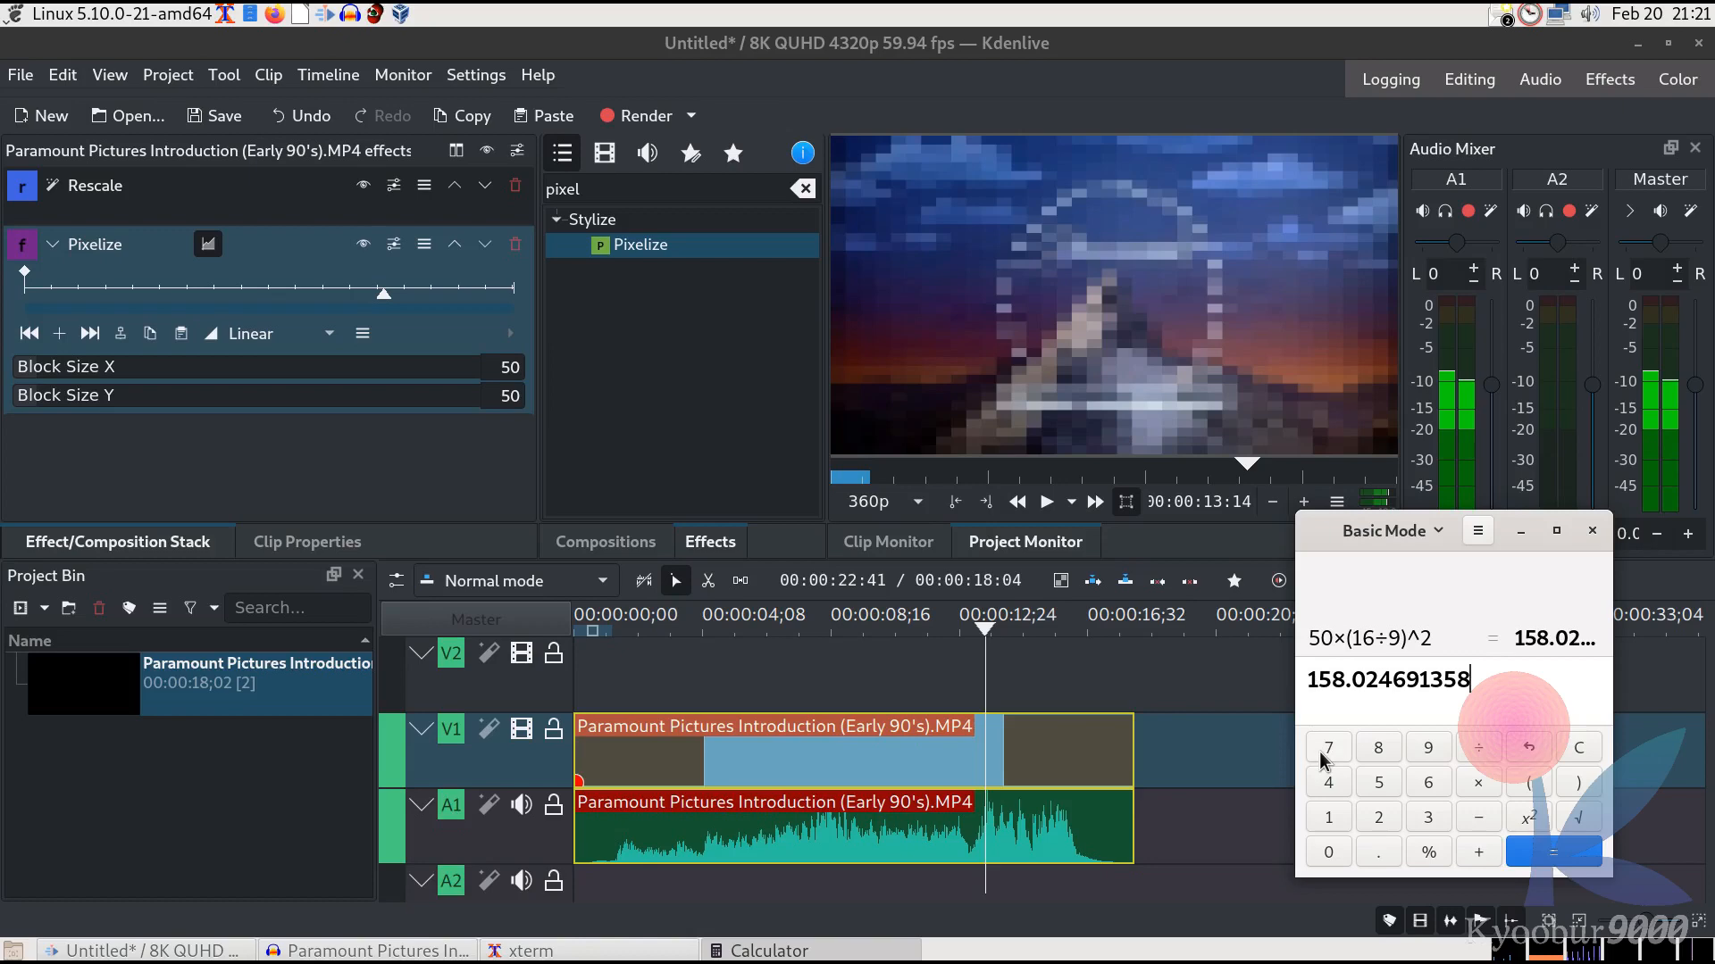
# Switch back to Kdenlive and set the Pixelize effect's Block Size Y to 158.
pyautogui.doubleClick(507, 394)
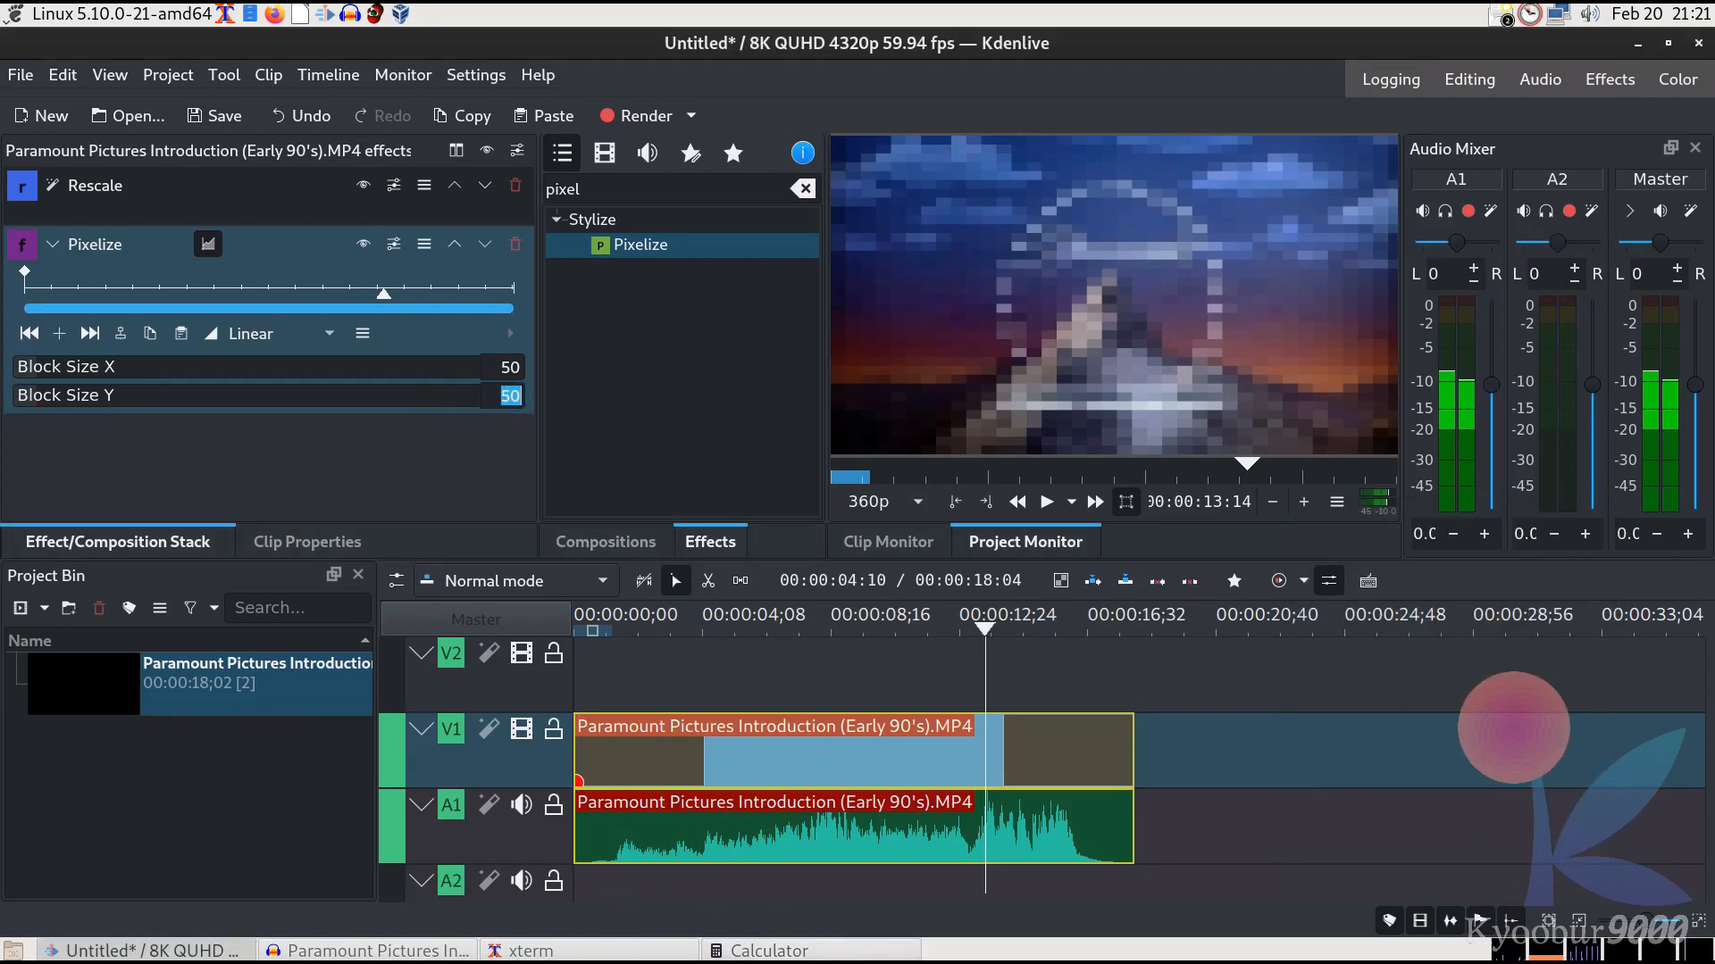
pyautogui.click(773, 951)
pyautogui.click(494, 394)
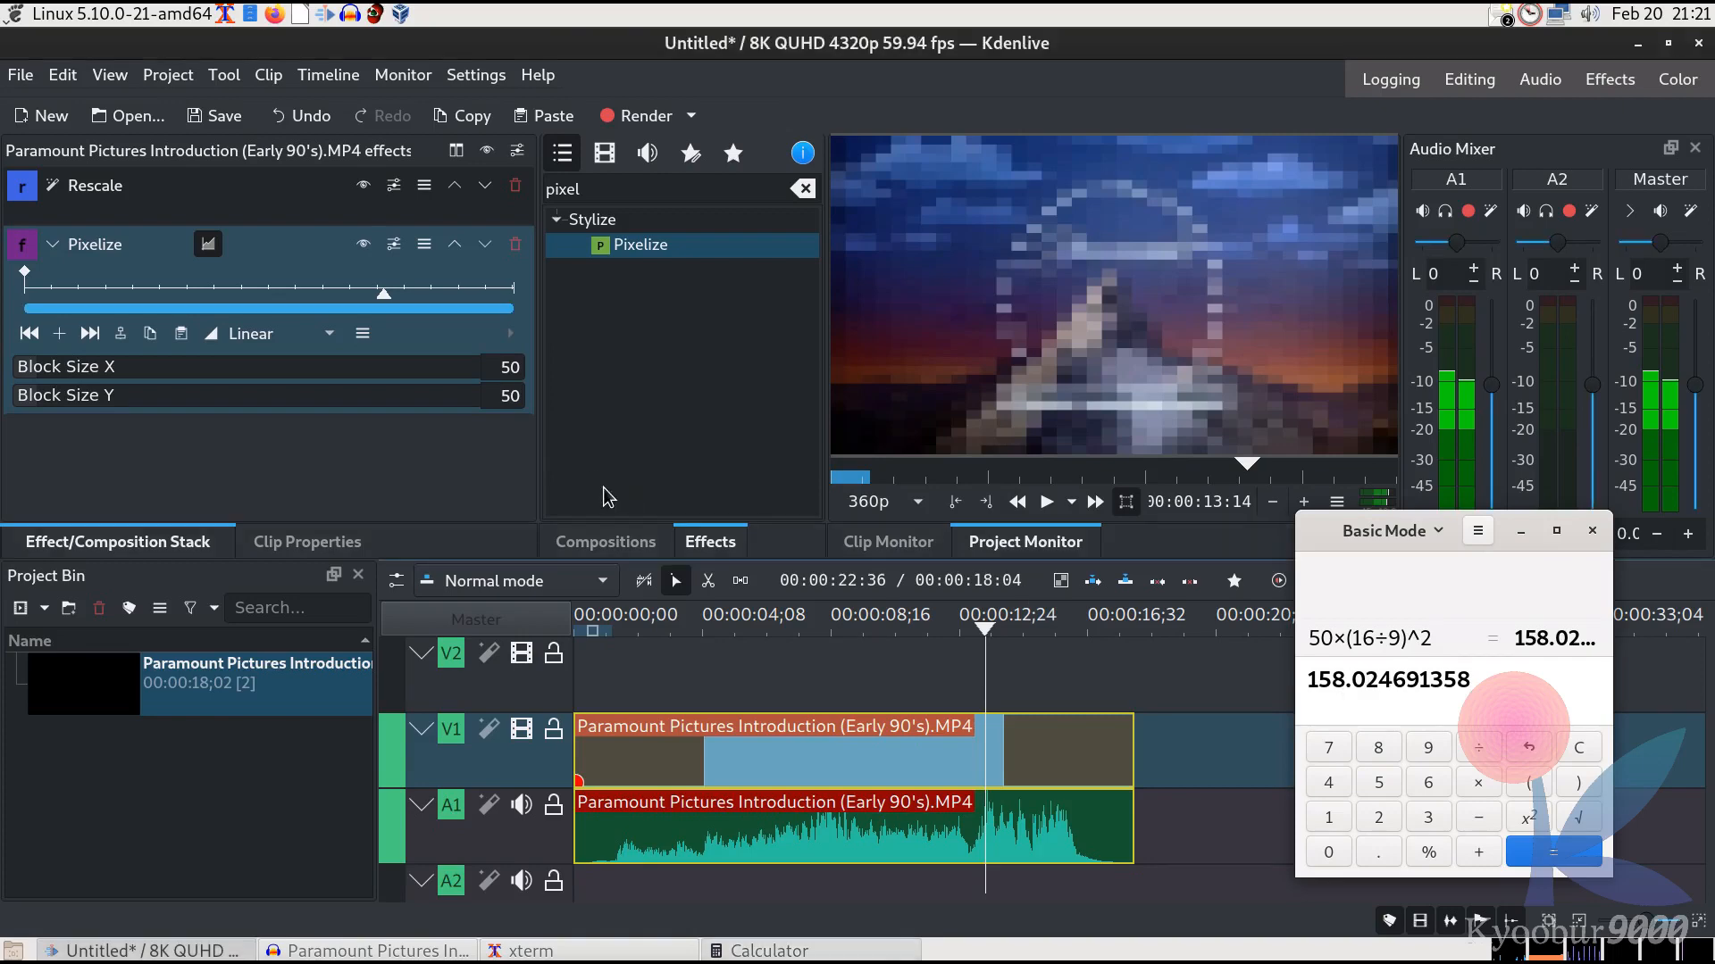
pyautogui.doubleClick(494, 394)
pyautogui.write('158')
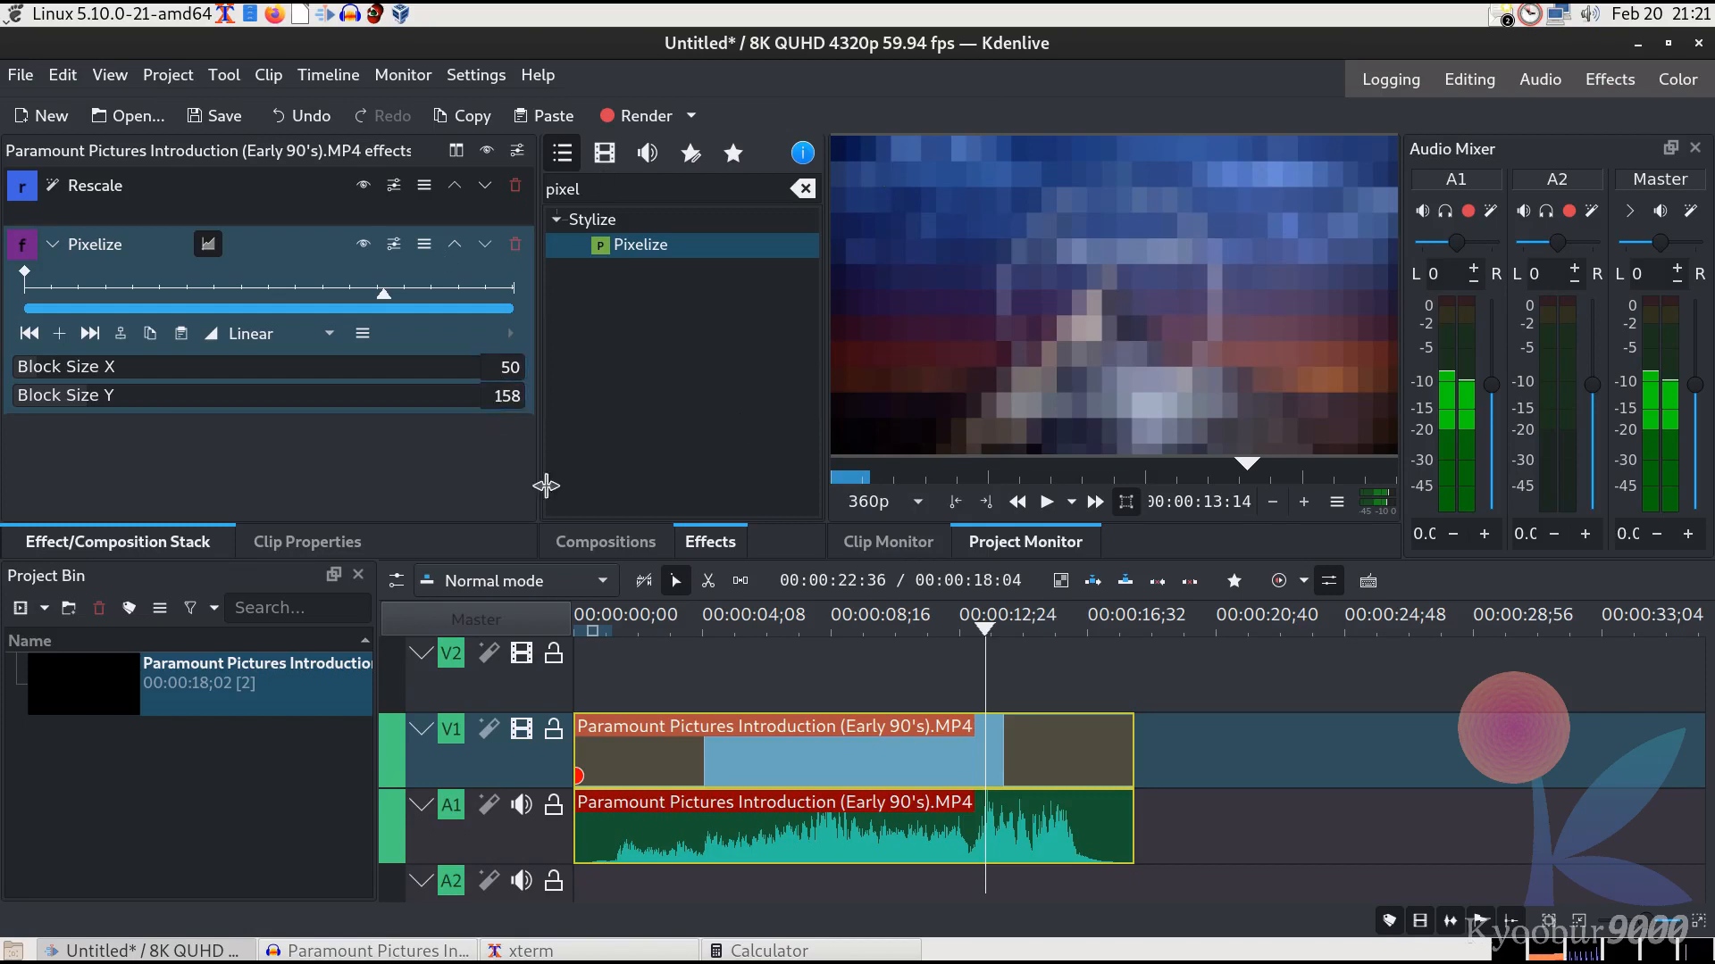
# Try Block Size Y values of 160 and 200 in the Pixelize effect.
pyautogui.doubleClick(516, 397)
pyautogui.write('160')
pyautogui.press('Return')
pyautogui.write('200')
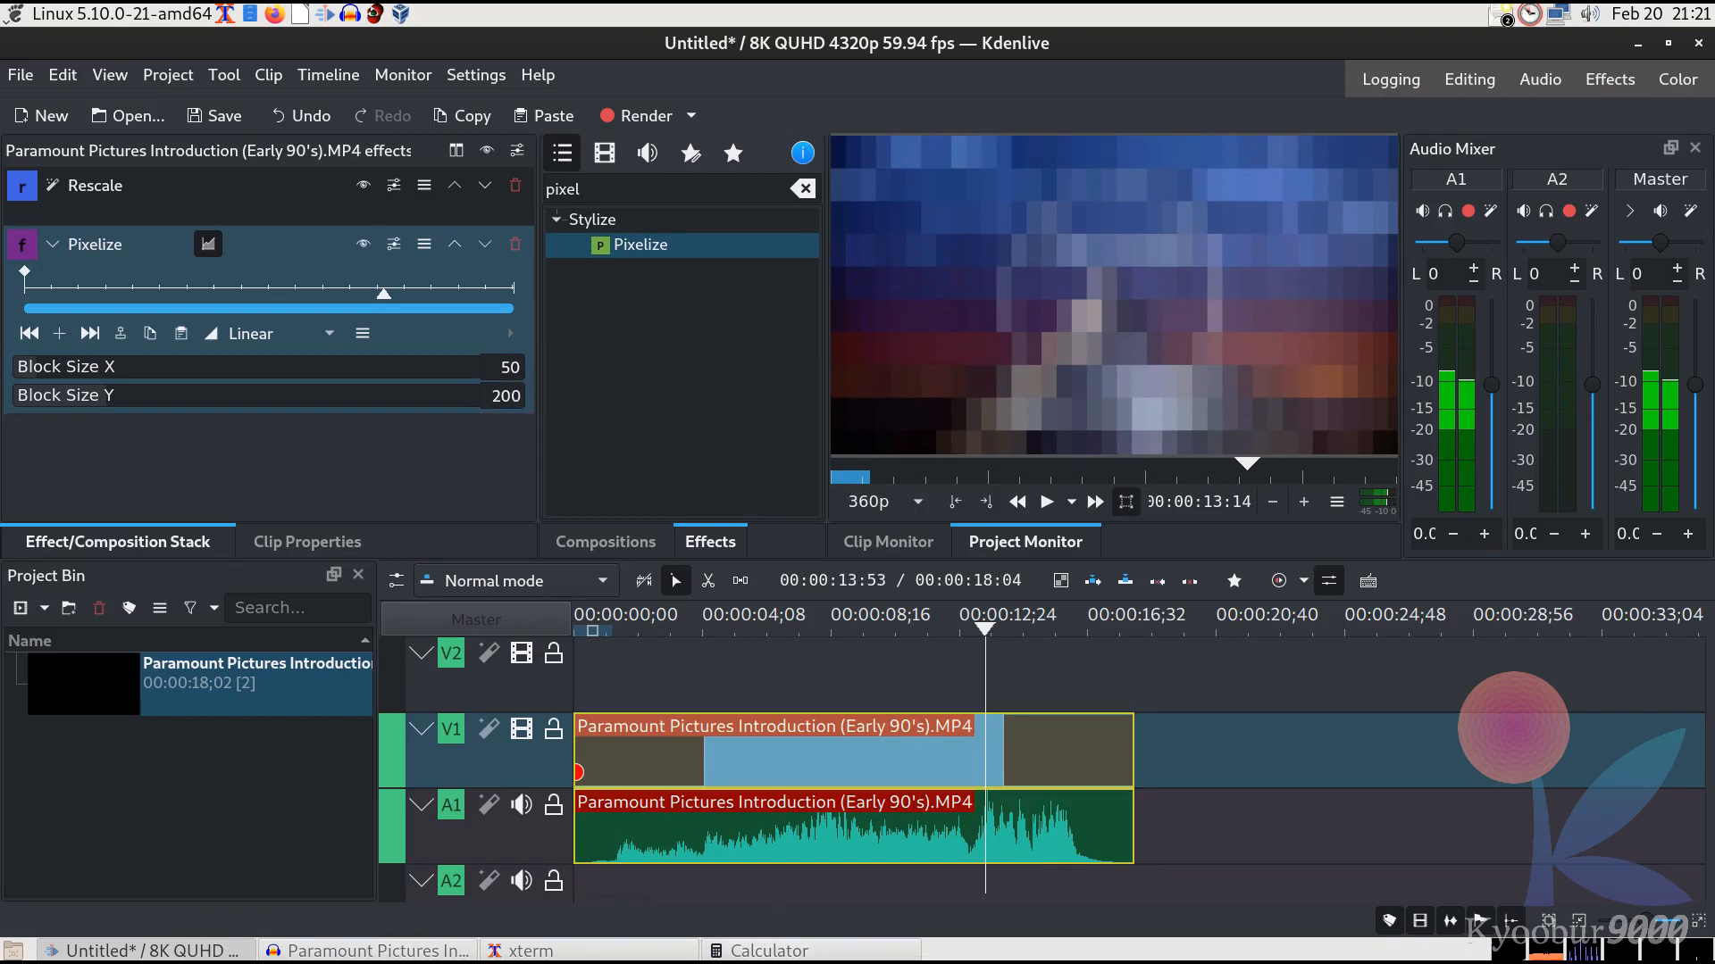
# Switch to the Calculator, clear the previous entry, and compute 200÷(16÷9)^2.
pyautogui.hotkey('alt', 'Tab')
pyautogui.press('BackSpace')
pyautogui.press('BackSpace')
pyautogui.press('BackSpace')
pyautogui.press('BackSpace')
pyautogui.press('BackSpace')
pyautogui.press('BackSpace')
pyautogui.press('BackSpace')
pyautogui.press('BackSpace')
pyautogui.press('BackSpace')
pyautogui.press('BackSpace')
pyautogui.press('BackSpace')
pyautogui.press('BackSpace')
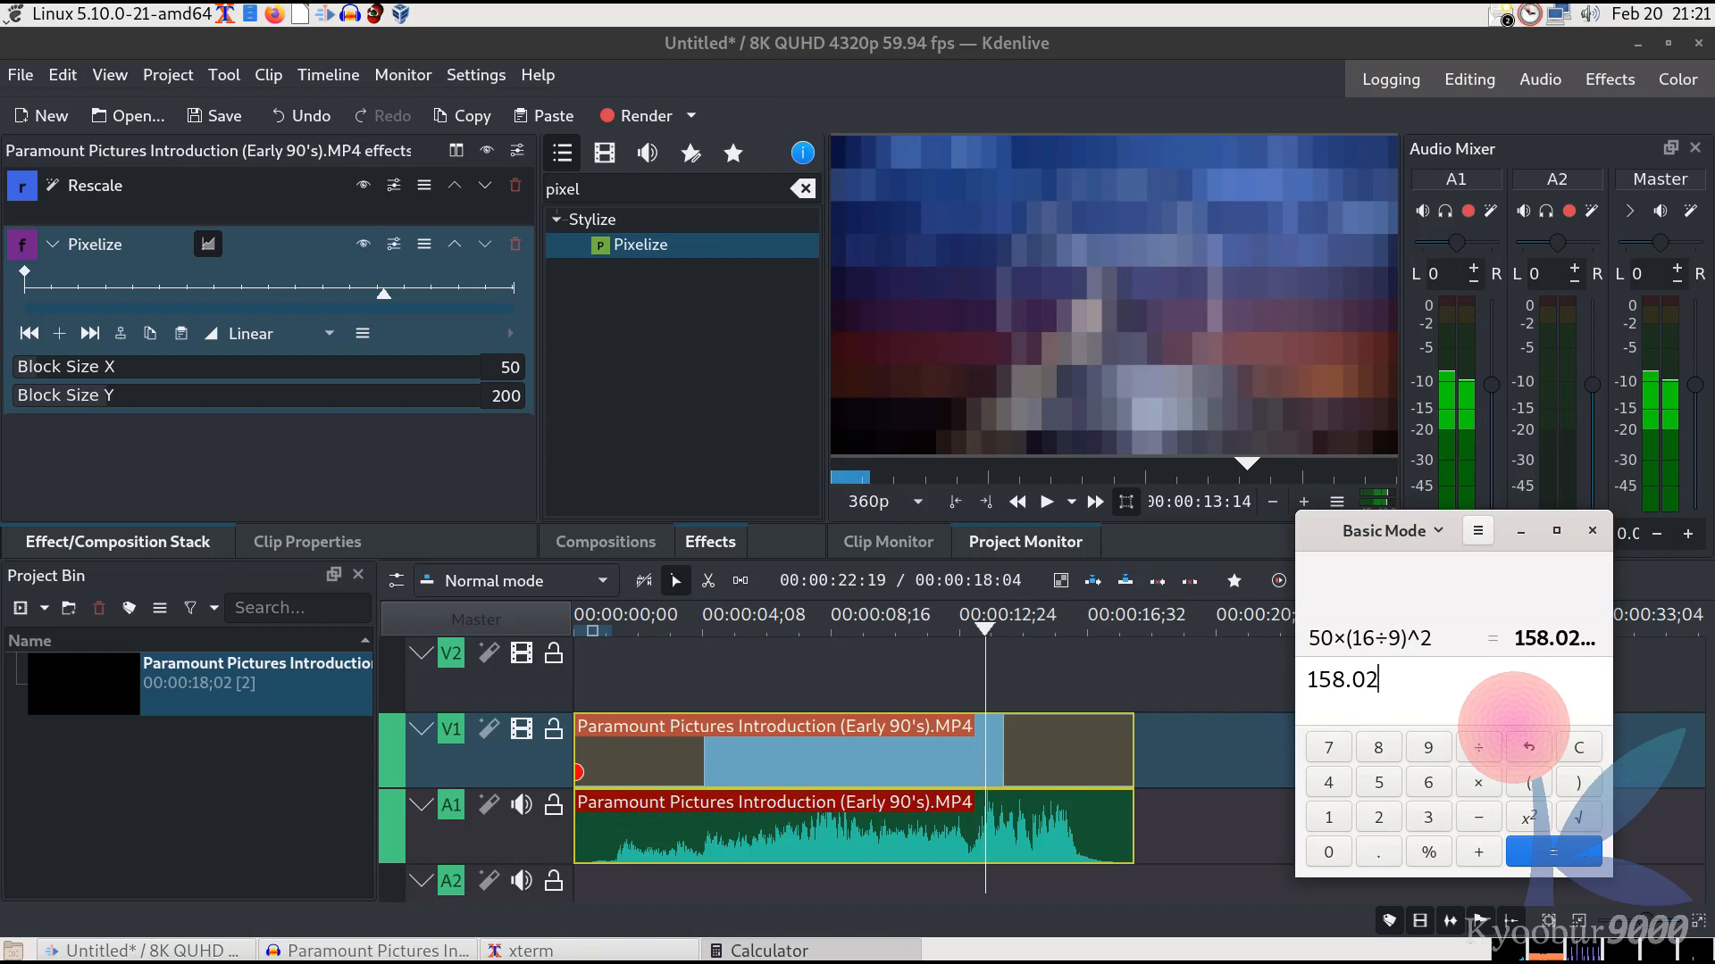
pyautogui.write('200÷')
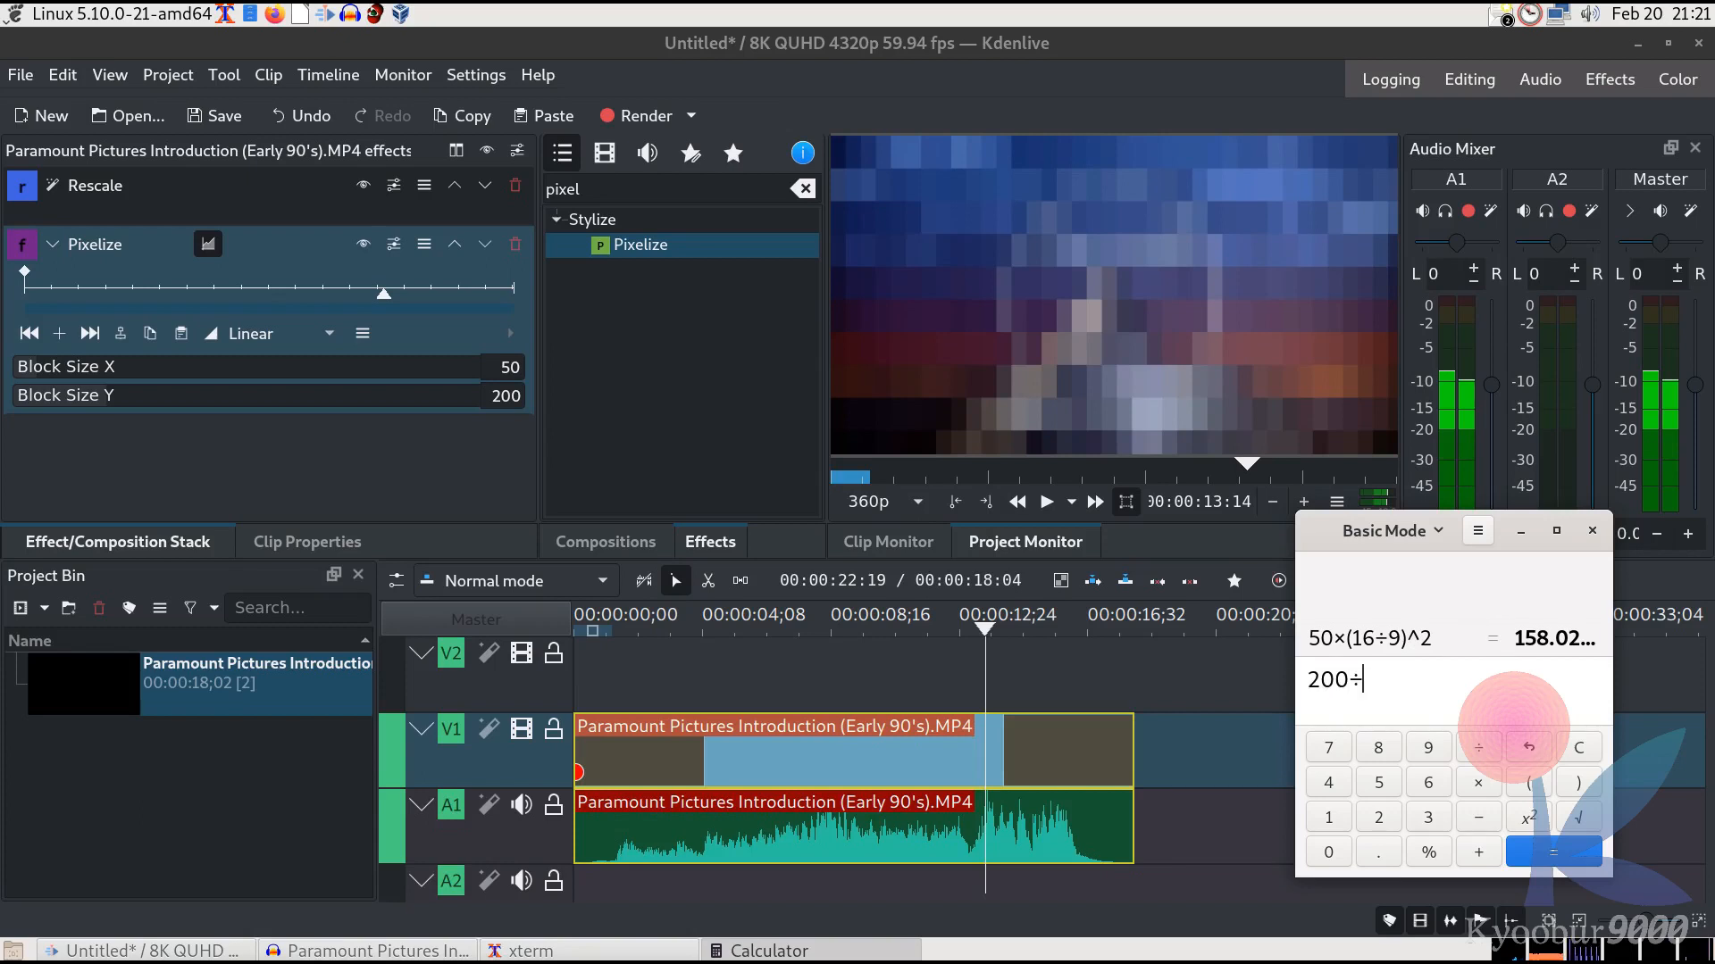
pyautogui.write('(16÷9)^2')
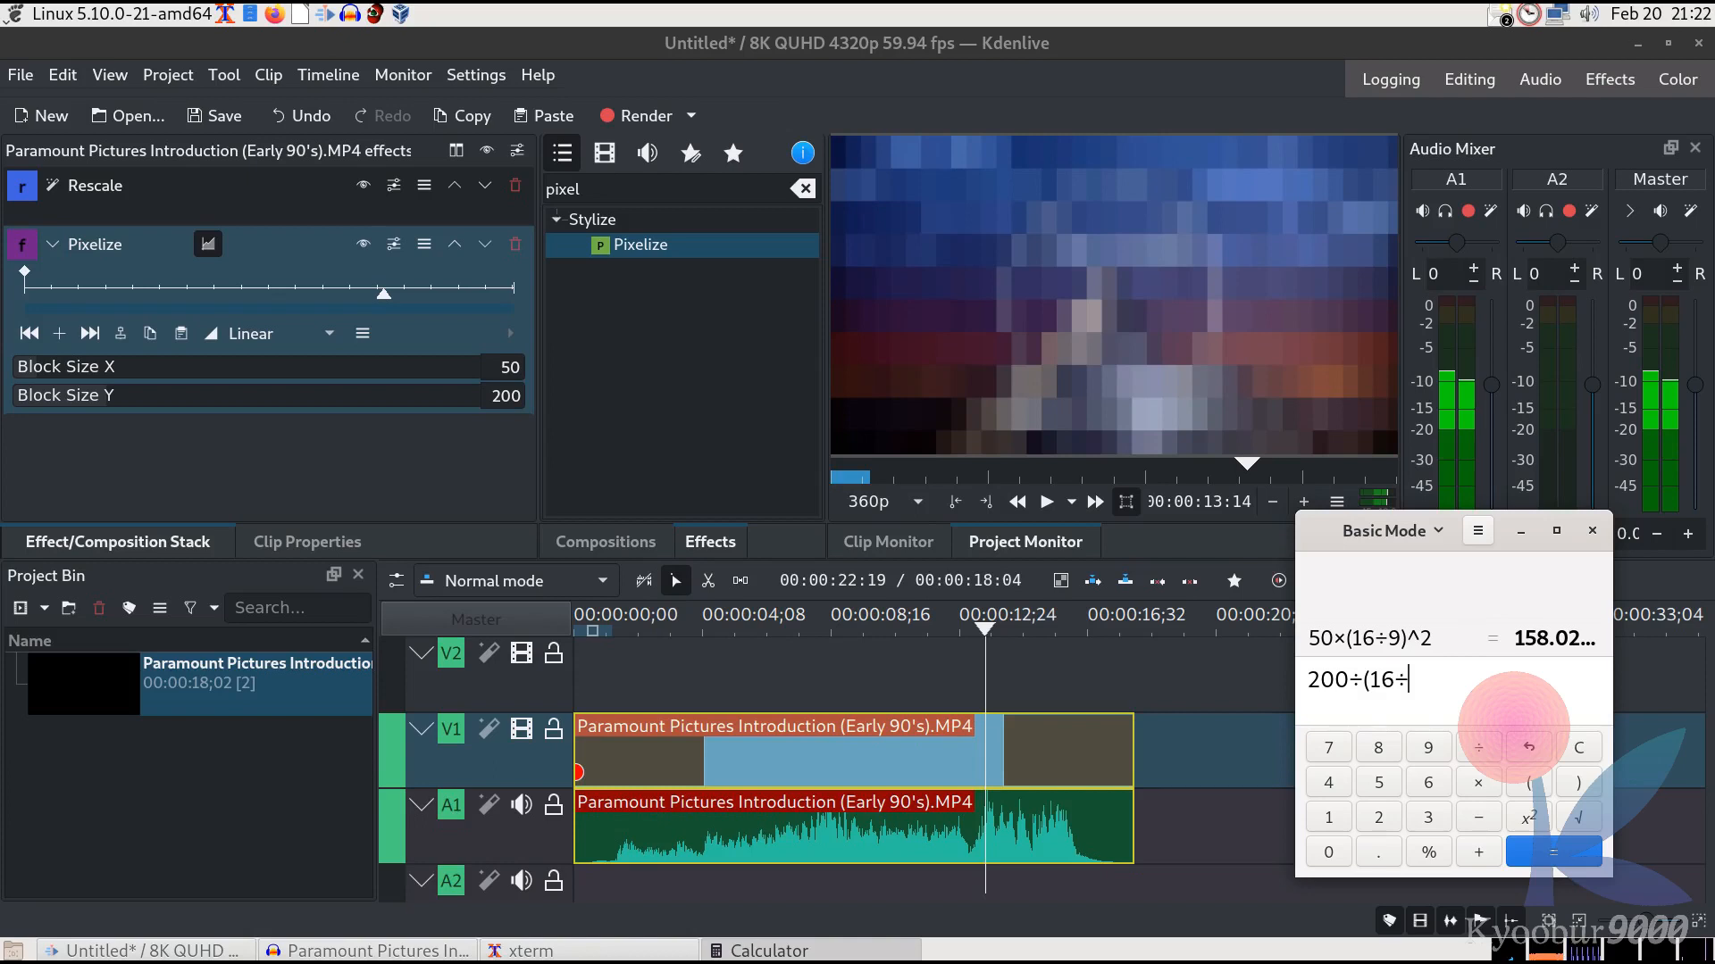
pyautogui.press('Return')
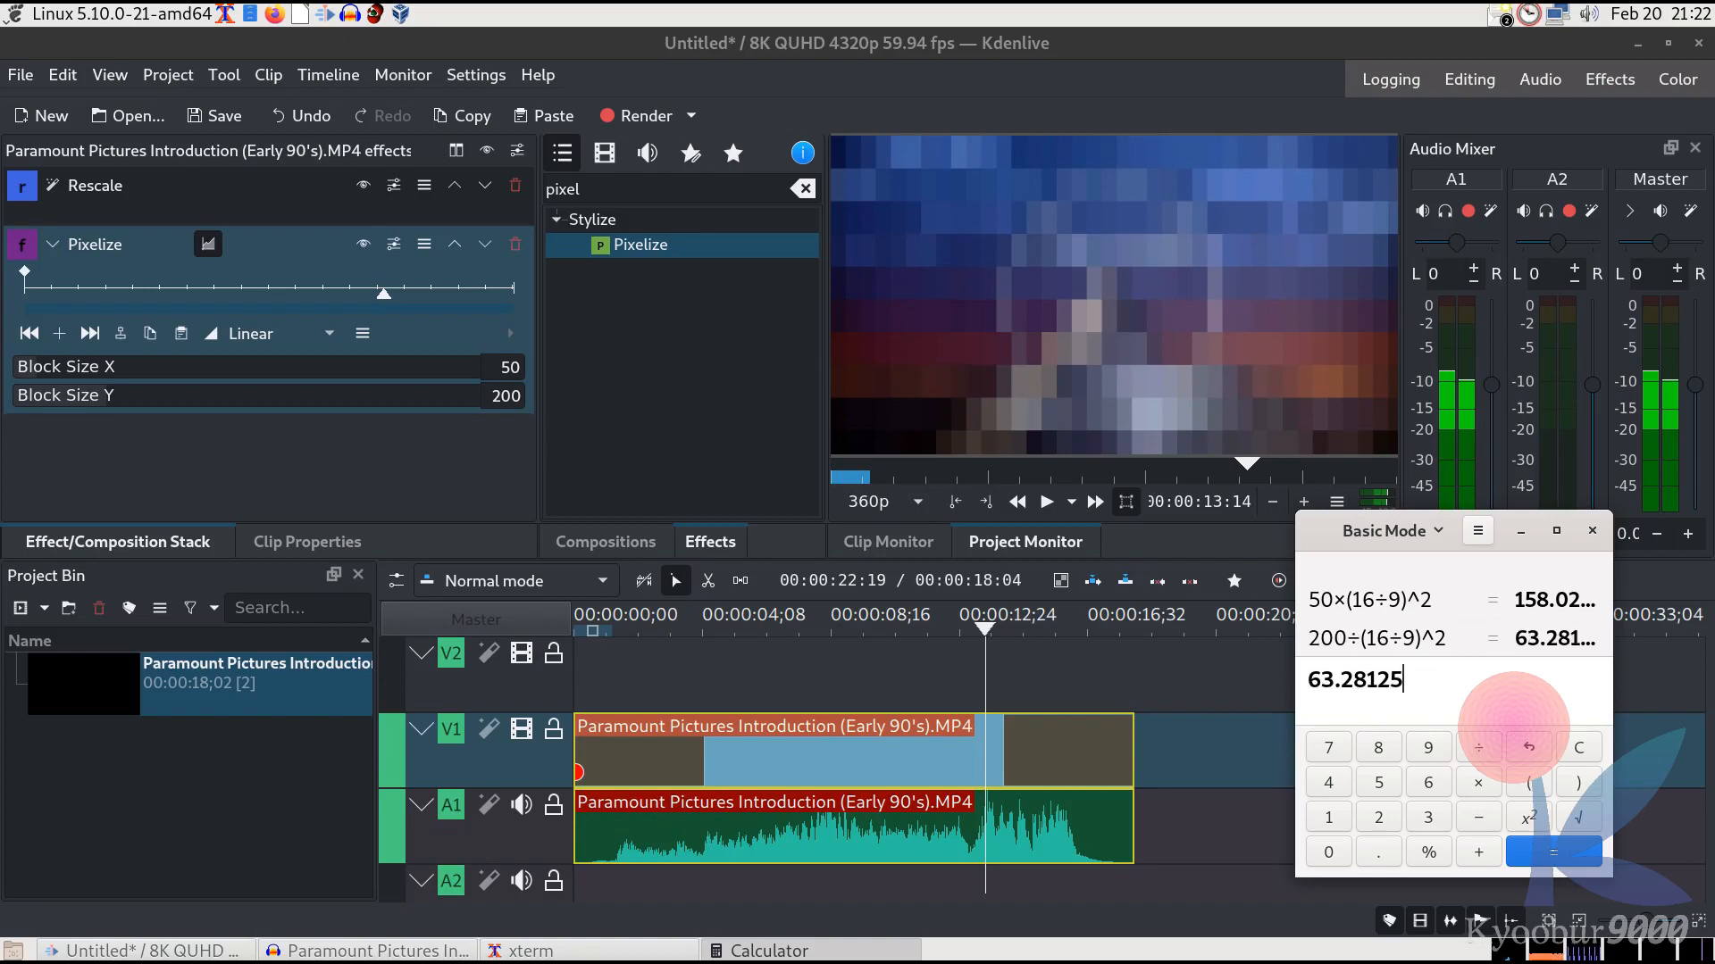
# Return to Kdenlive and set the Pixelize effect's Block Size X to 63.
pyautogui.click(687, 412)
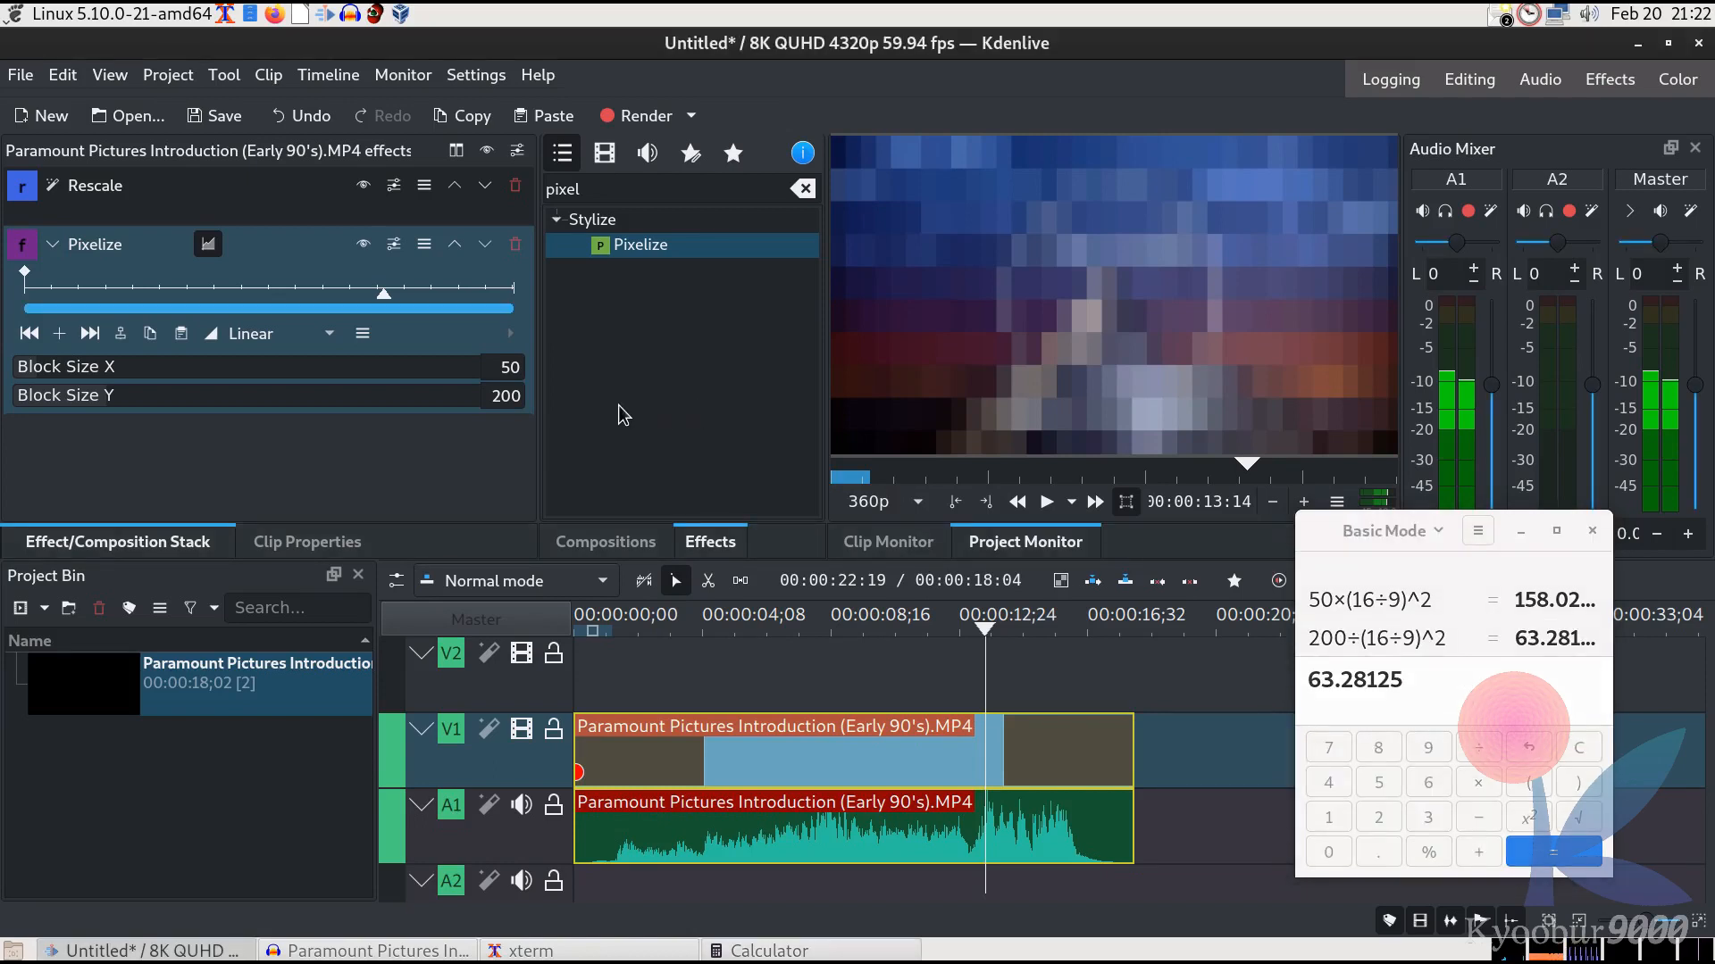
pyautogui.doubleClick(516, 364)
pyautogui.write('63')
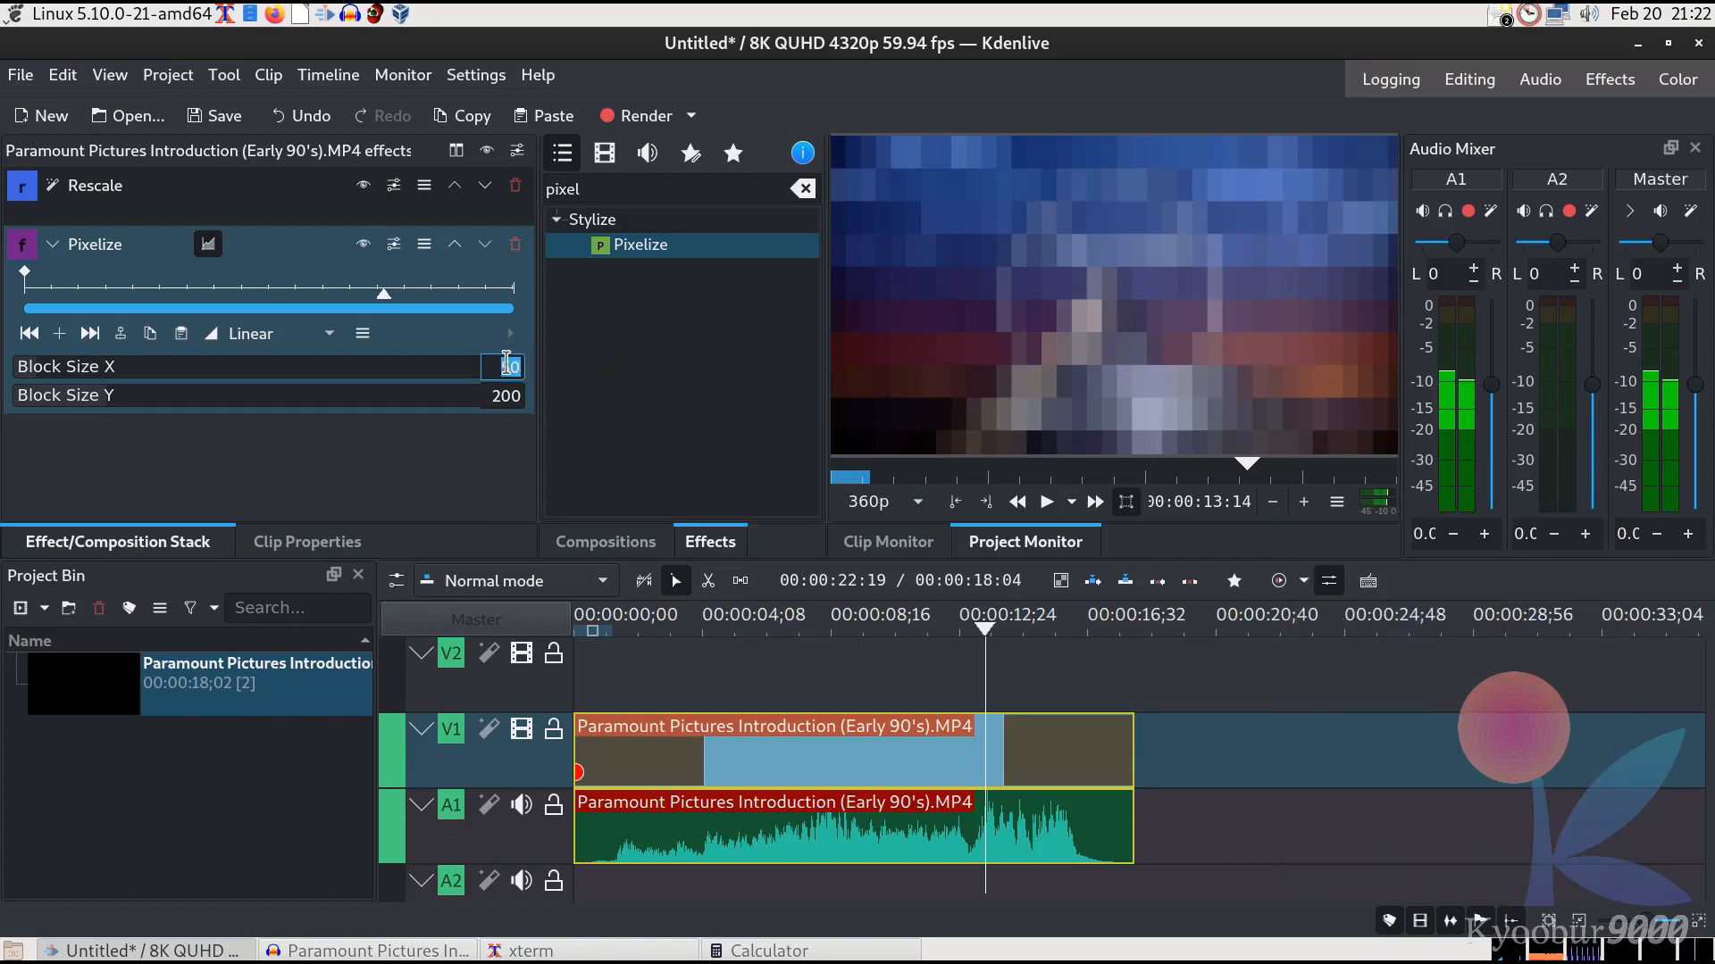
pyautogui.press('Return')
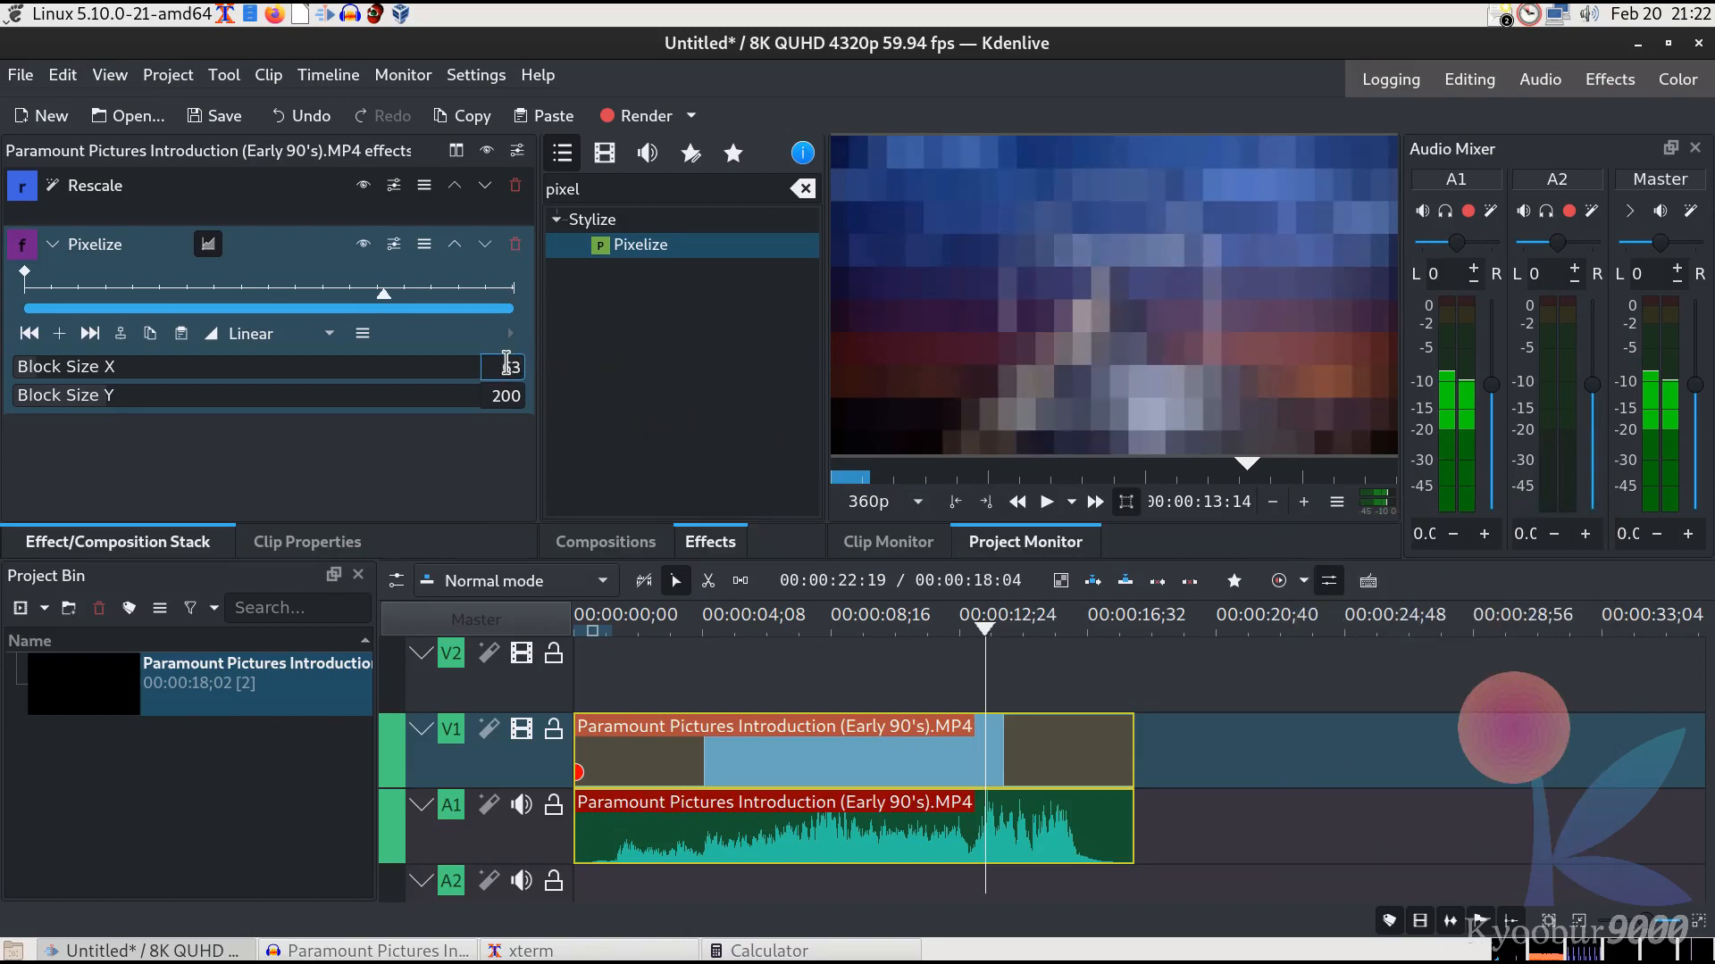
# Set the Pixelize effect's Block Size X to 50 and Block Size Y to 158.
pyautogui.moveTo(1389, 357)
pyautogui.click(497, 367)
pyautogui.write('50')
pyautogui.press('Tab')
pyautogui.write('158')
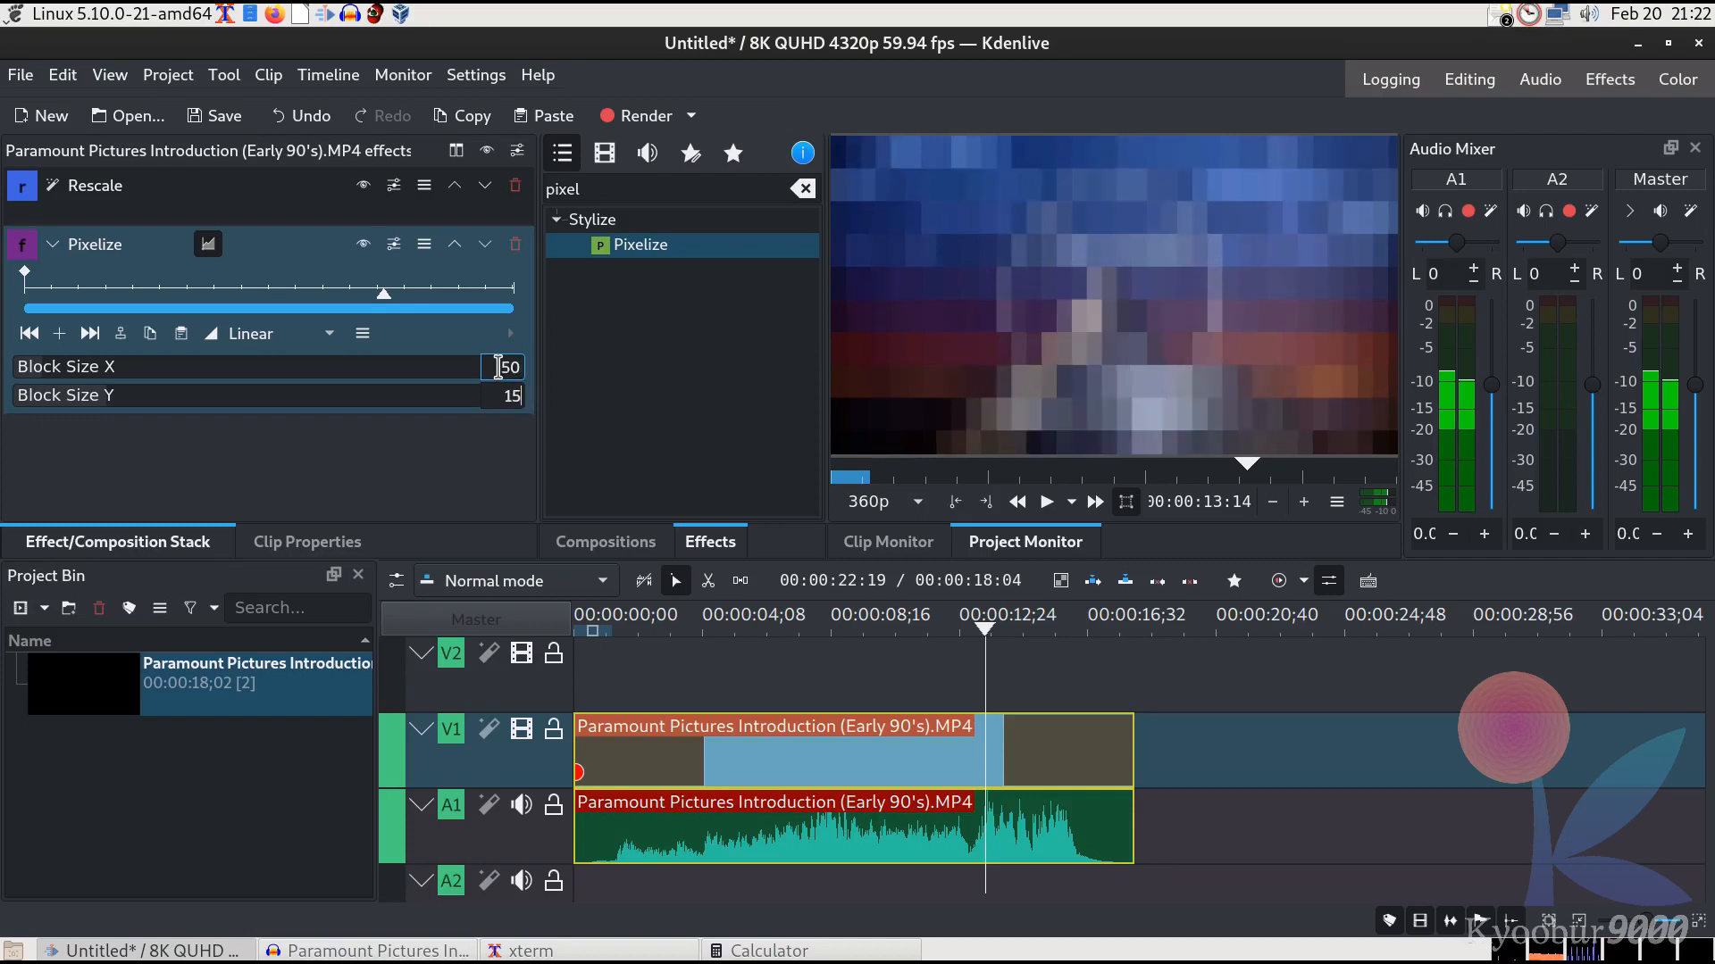
pyautogui.press('Return')
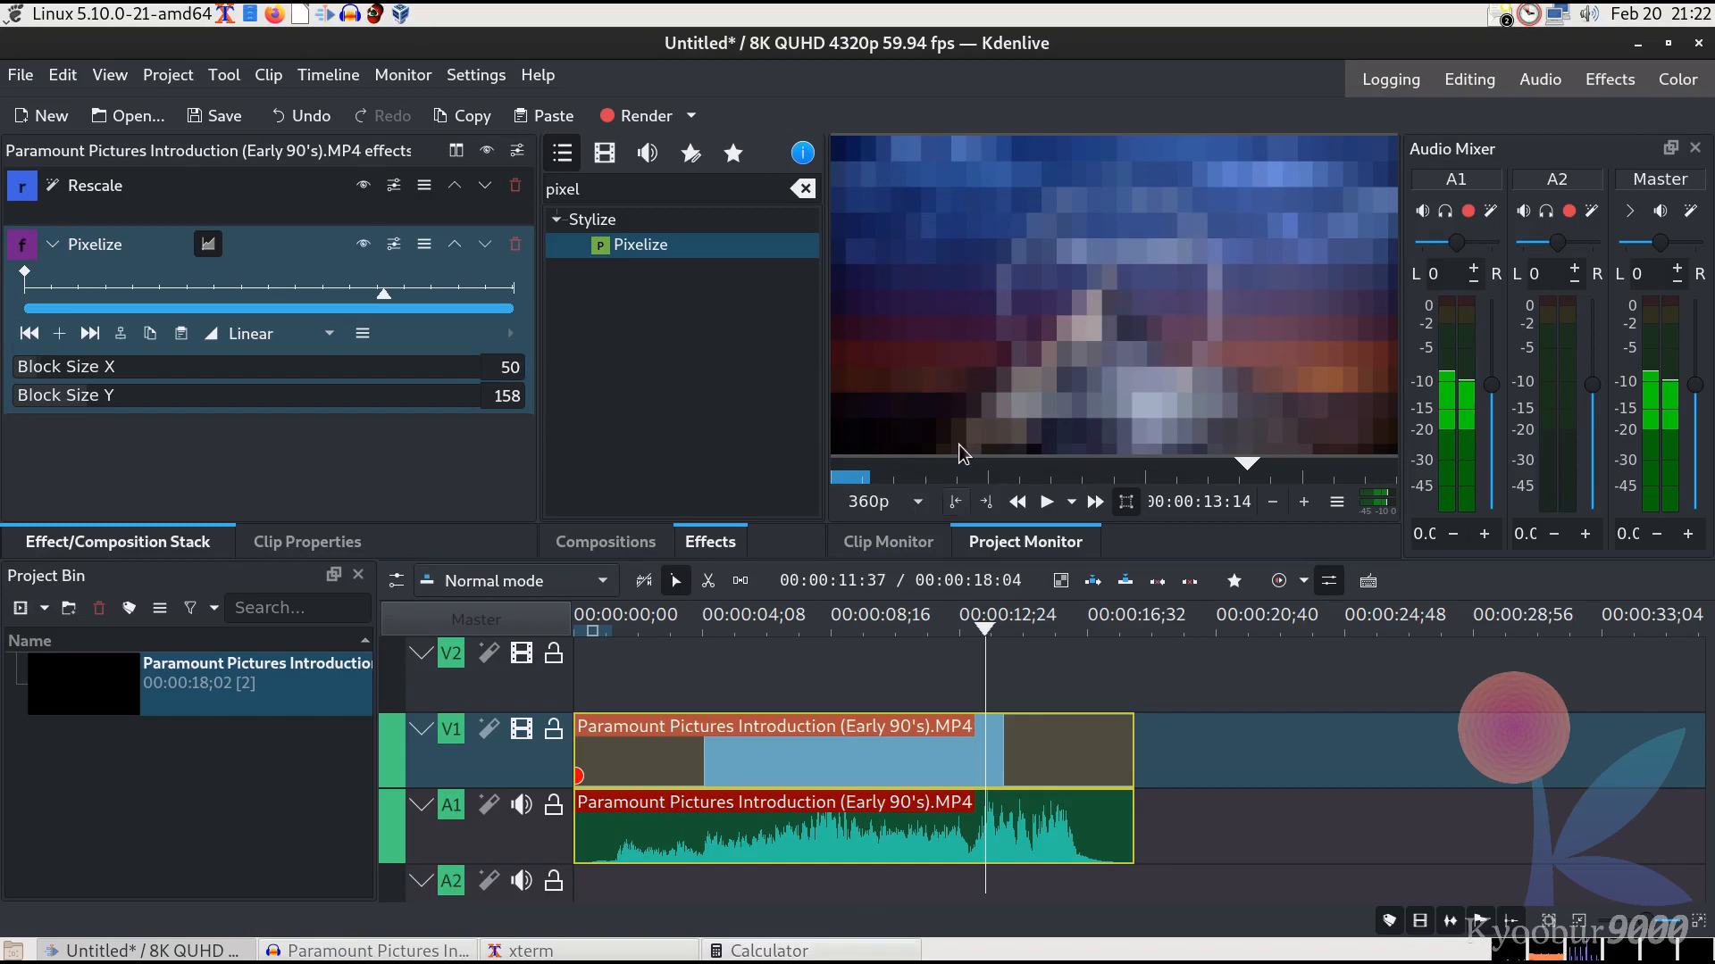
# Switch to the Calculator, clear the previous entry, and compute 50×16÷9.
pyautogui.click(840, 951)
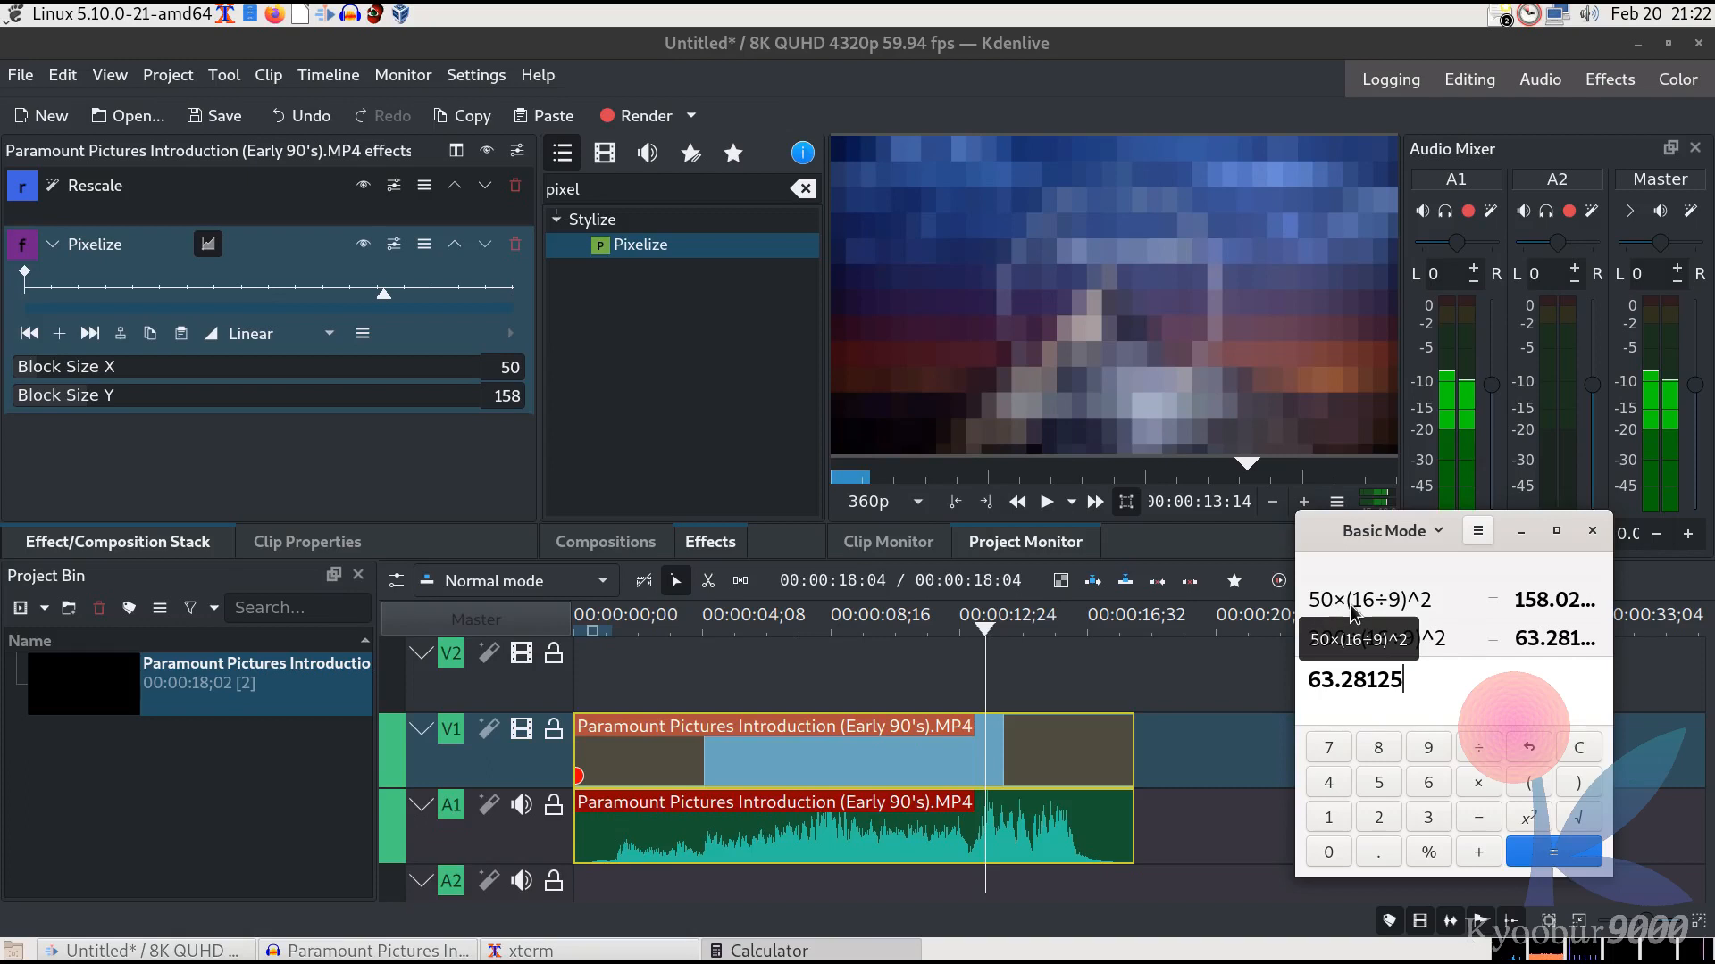
pyautogui.press('BackSpace')
pyautogui.press('BackSpace')
pyautogui.press('BackSpace')
pyautogui.press('BackSpace')
pyautogui.press('BackSpace')
pyautogui.press('BackSpace')
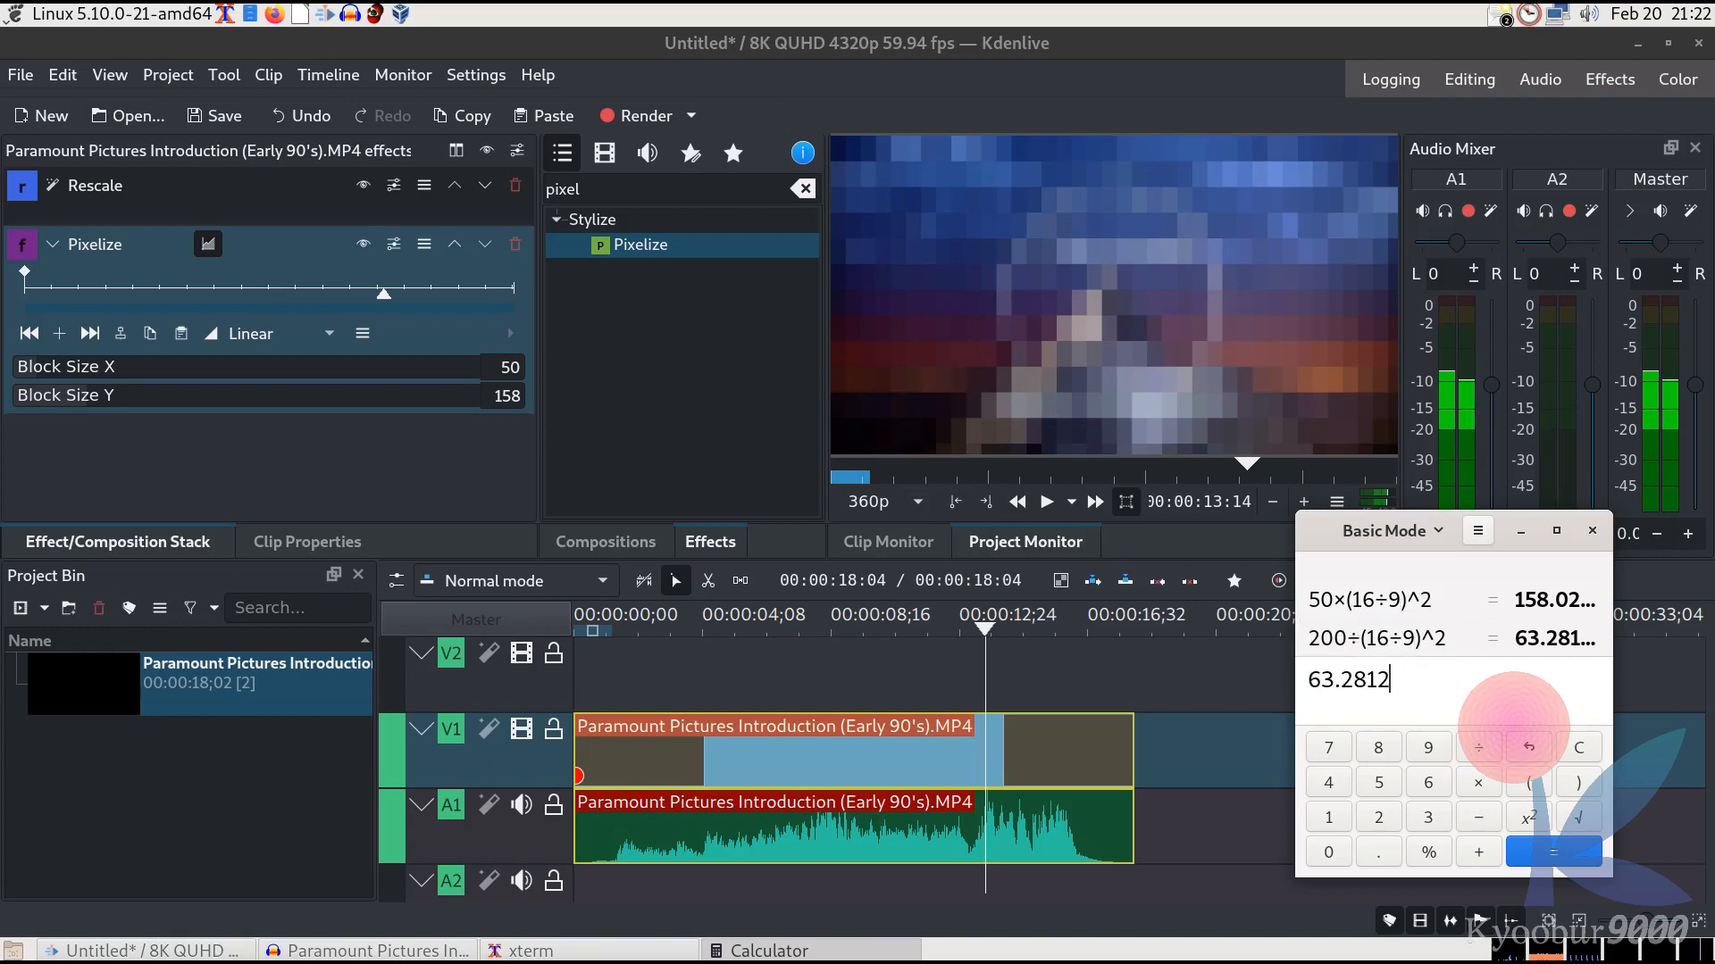
pyautogui.press('BackSpace')
pyautogui.press('BackSpace')
pyautogui.write('50*16/9')
pyautogui.press('Return')
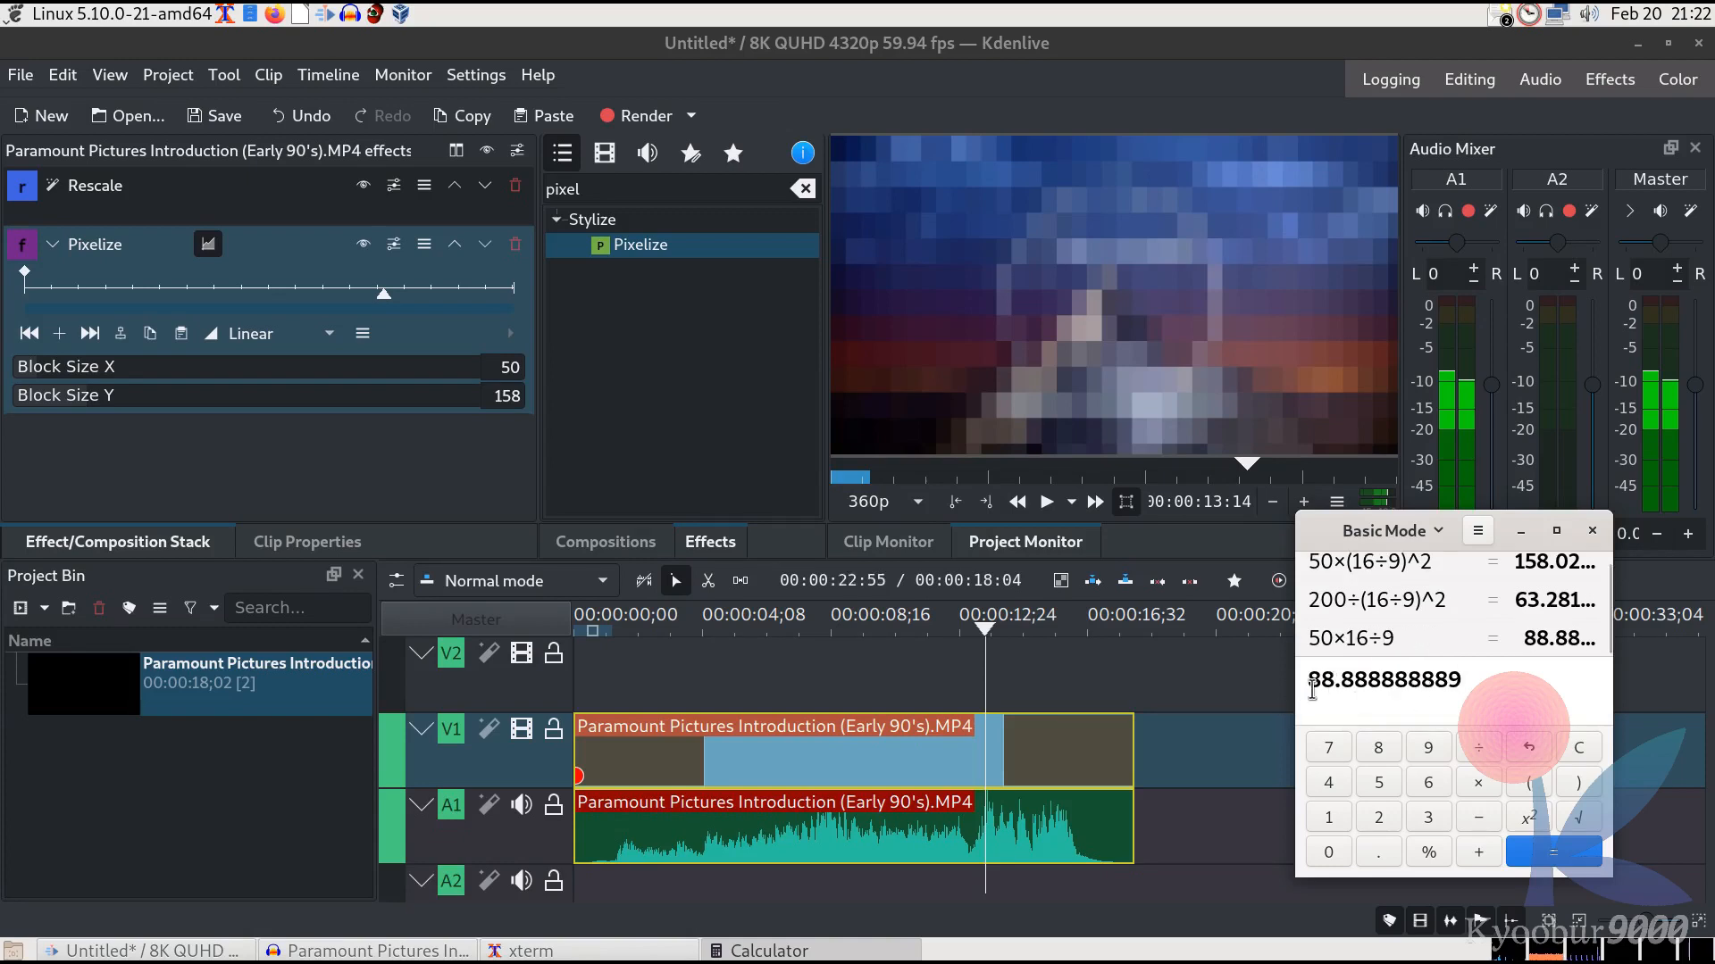
# In Kdenlive, try a Block Size Y of 89 in the Pixelize effect and set it back to 158.
pyautogui.doubleClick(506, 396)
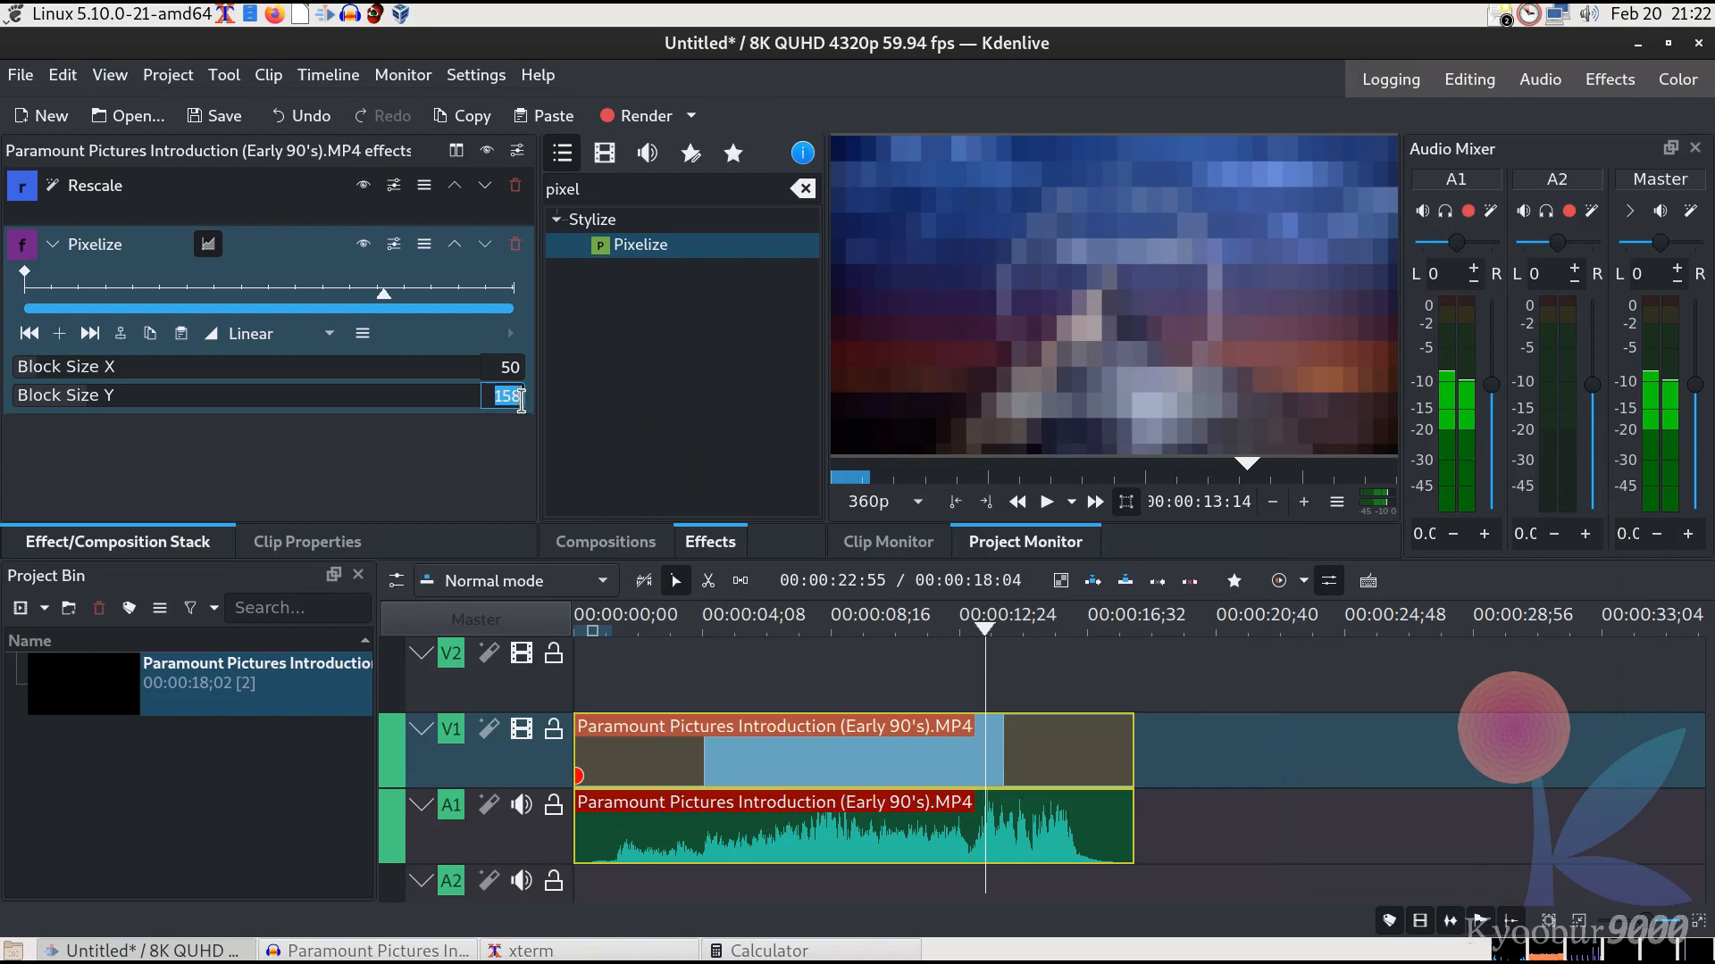
pyautogui.write('89')
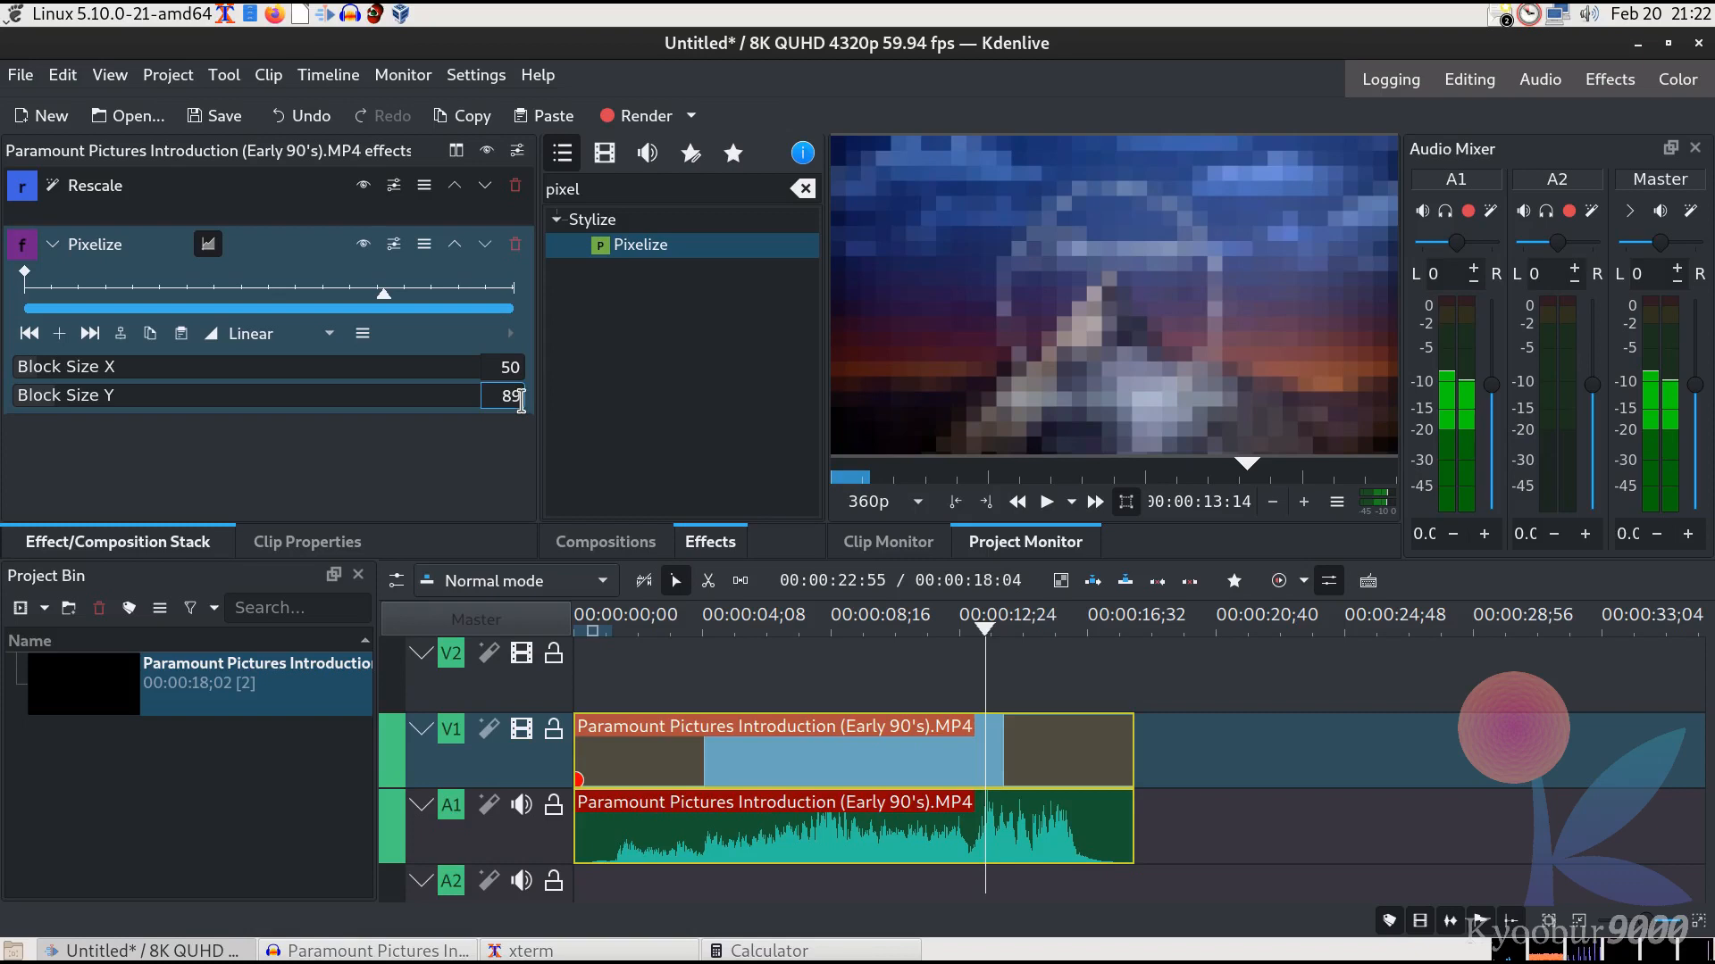
pyautogui.doubleClick(510, 399)
pyautogui.write('158')
pyautogui.press('Return')
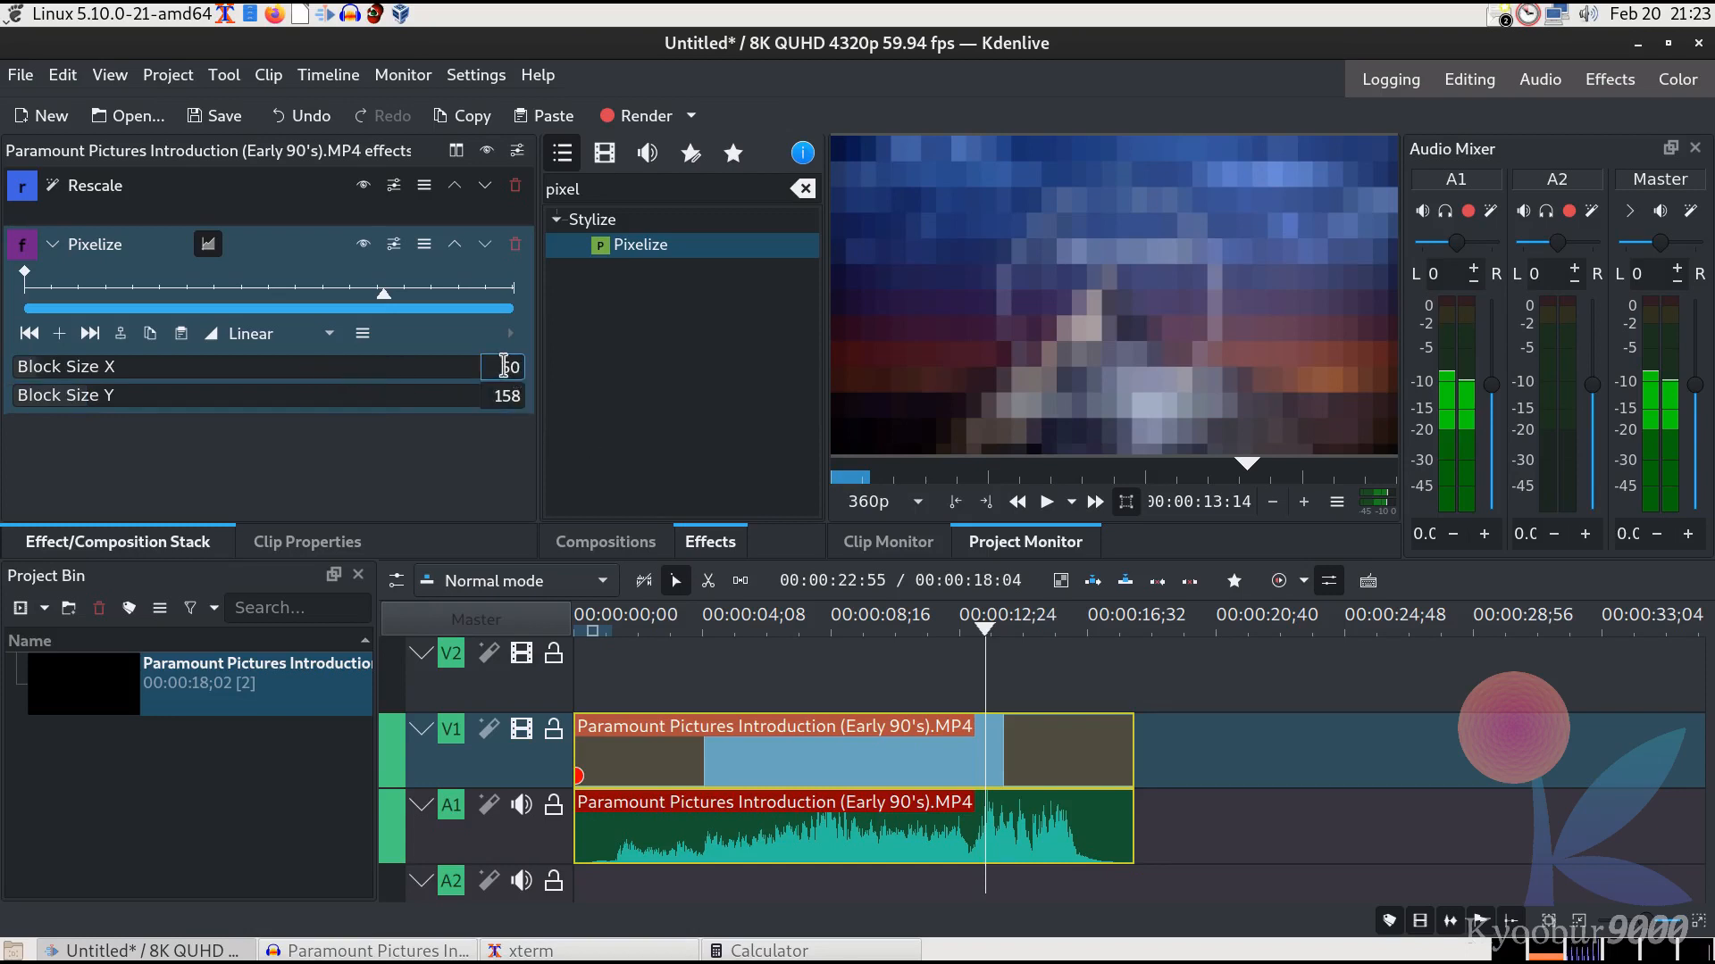
pyautogui.click(510, 395)
# Search the effects for "thres" and apply the Threshold effect to the Paramount clip on track V1.
pyautogui.doubleClick(632, 185)
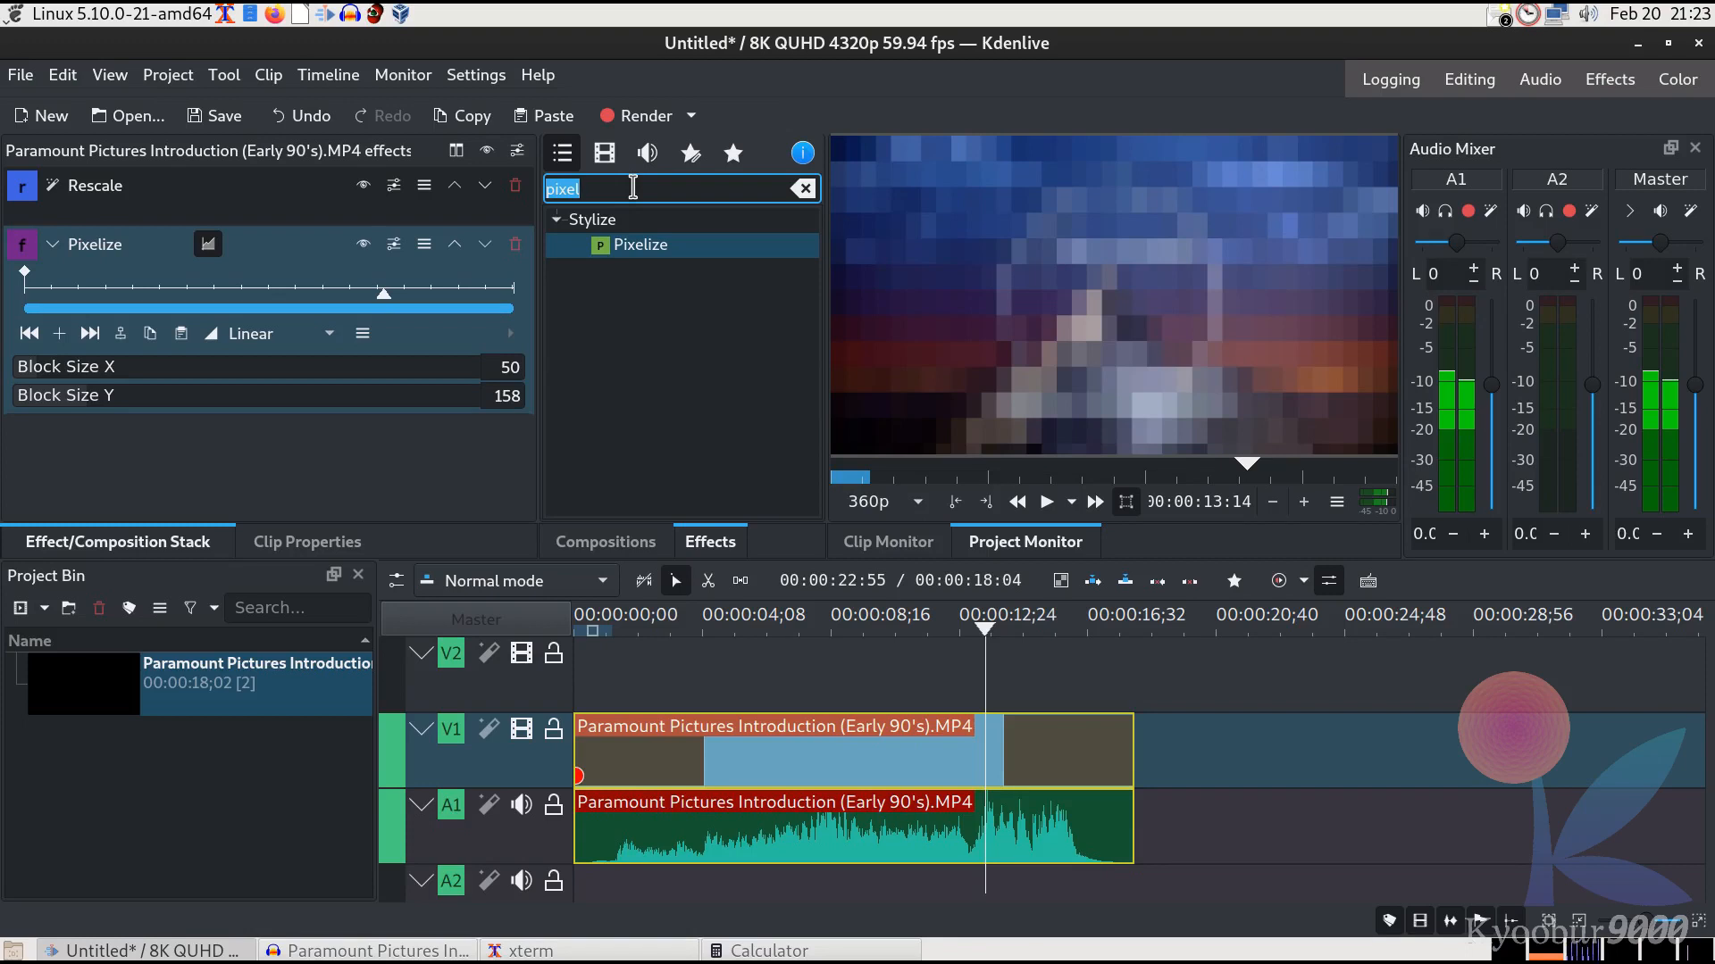
pyautogui.write('tra')
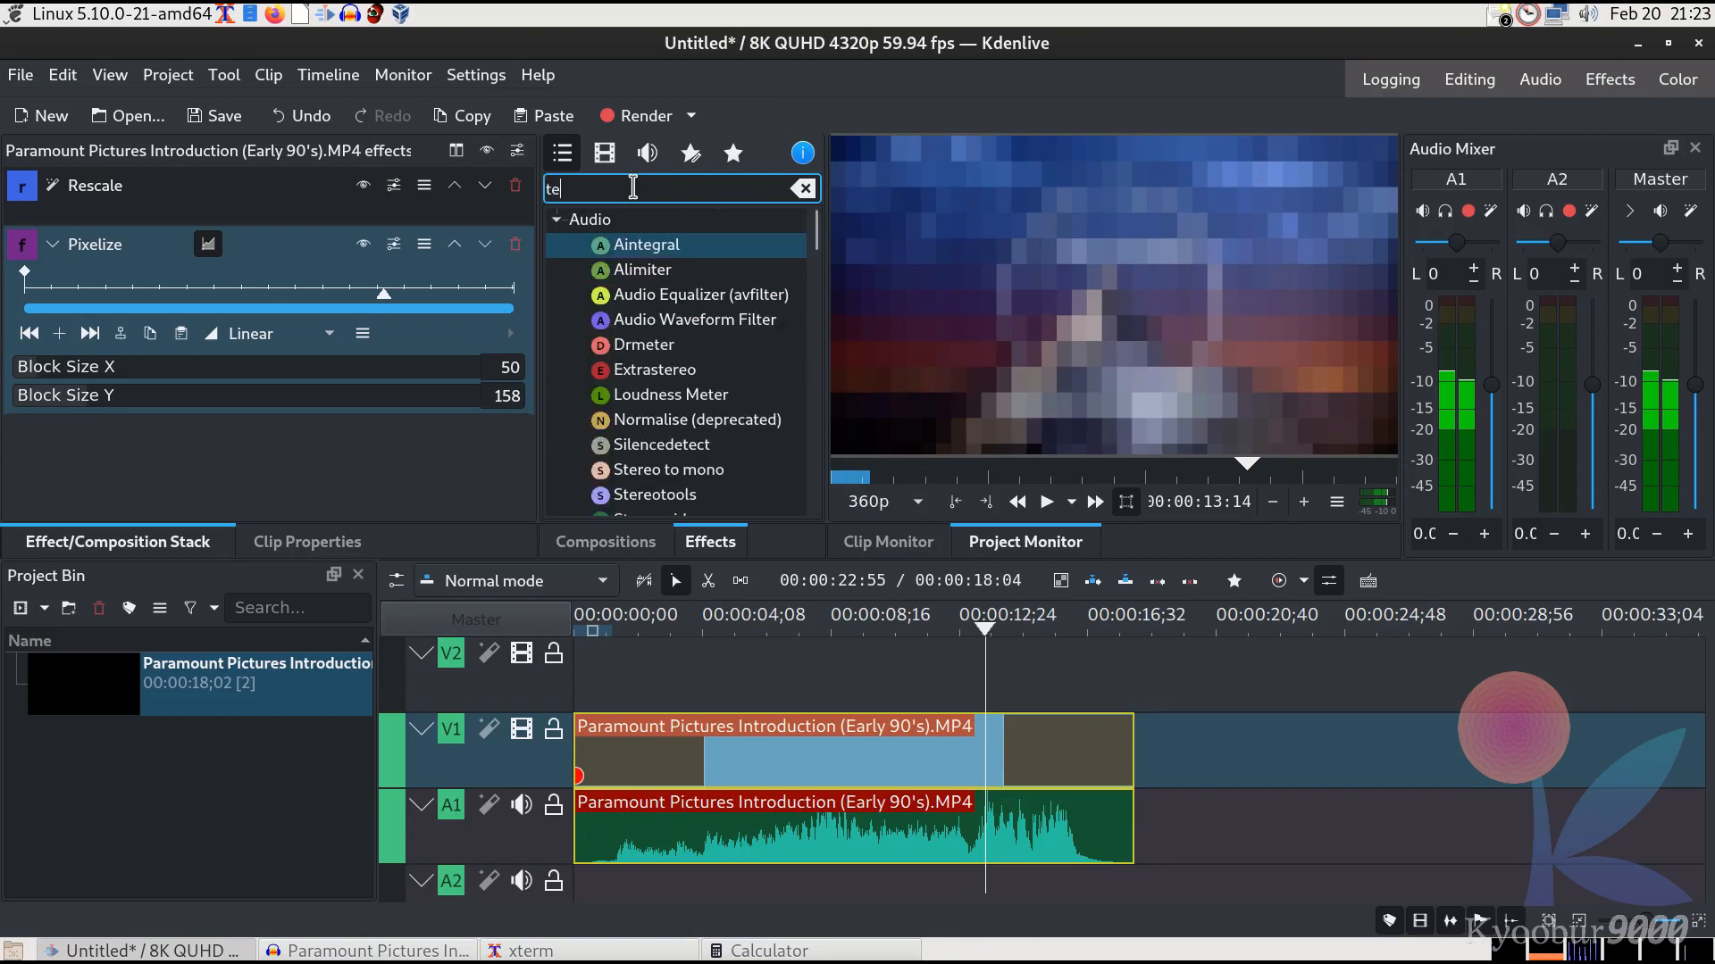
pyautogui.write('n')
pyautogui.press('BackSpace')
pyautogui.press('BackSpace')
pyautogui.press('BackSpace')
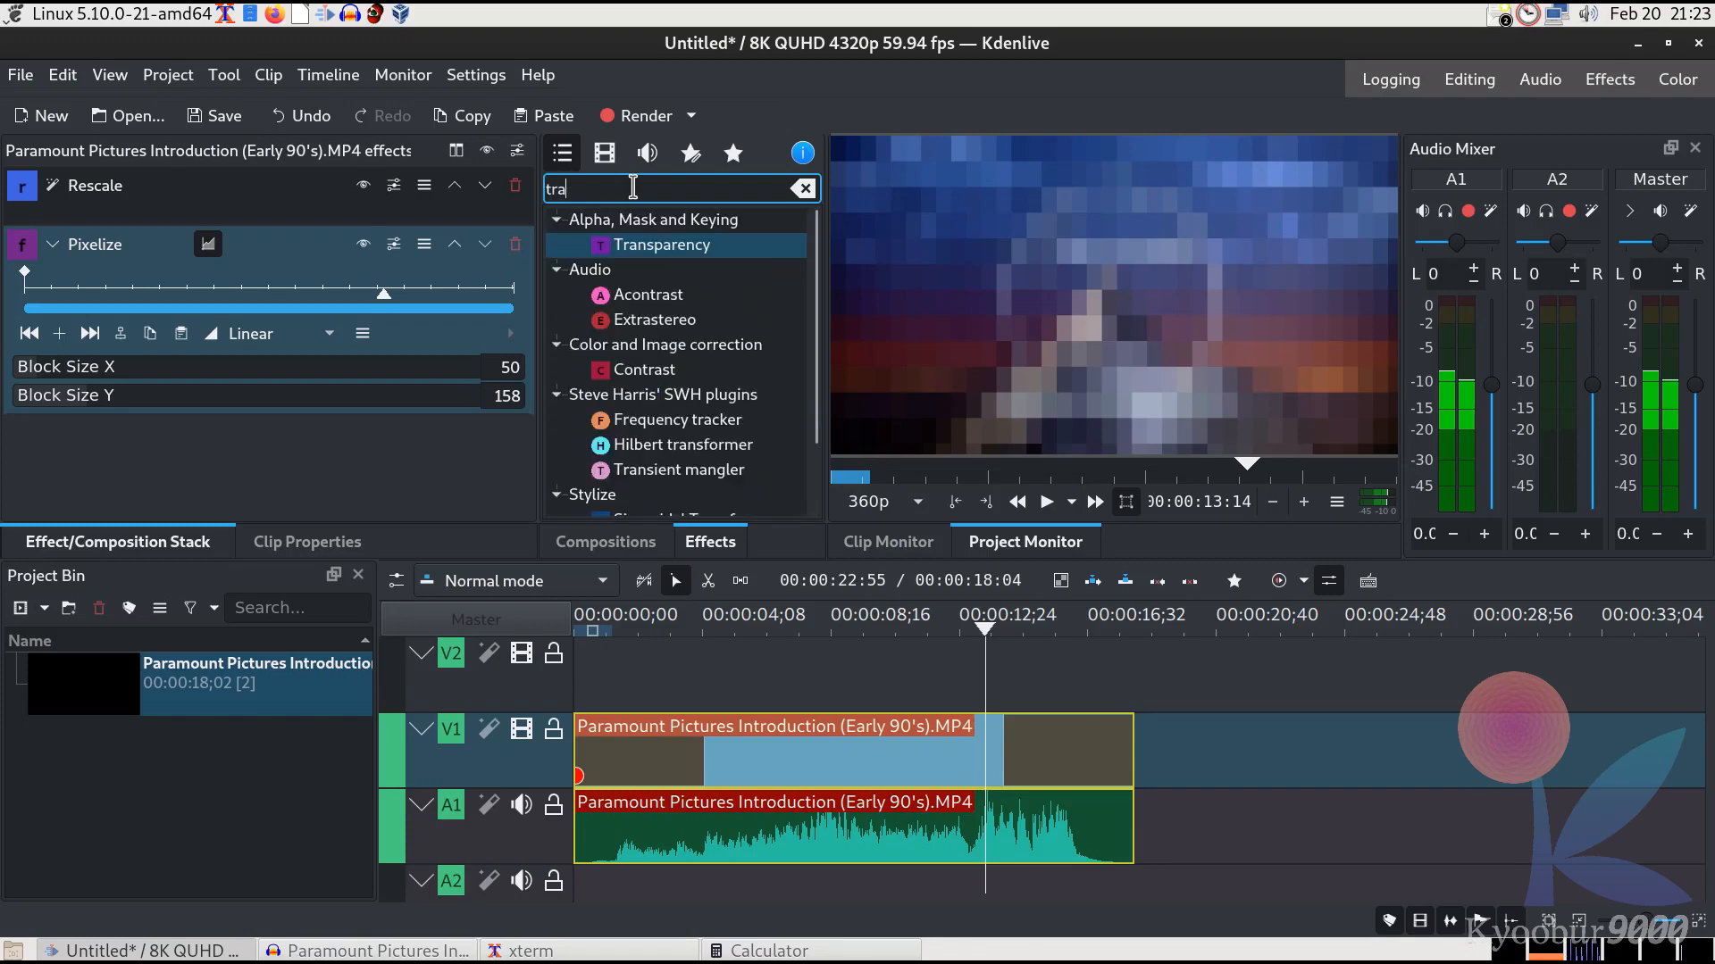
pyautogui.write('hres')
pyautogui.moveTo(700, 271); pyautogui.dragTo(744, 776)
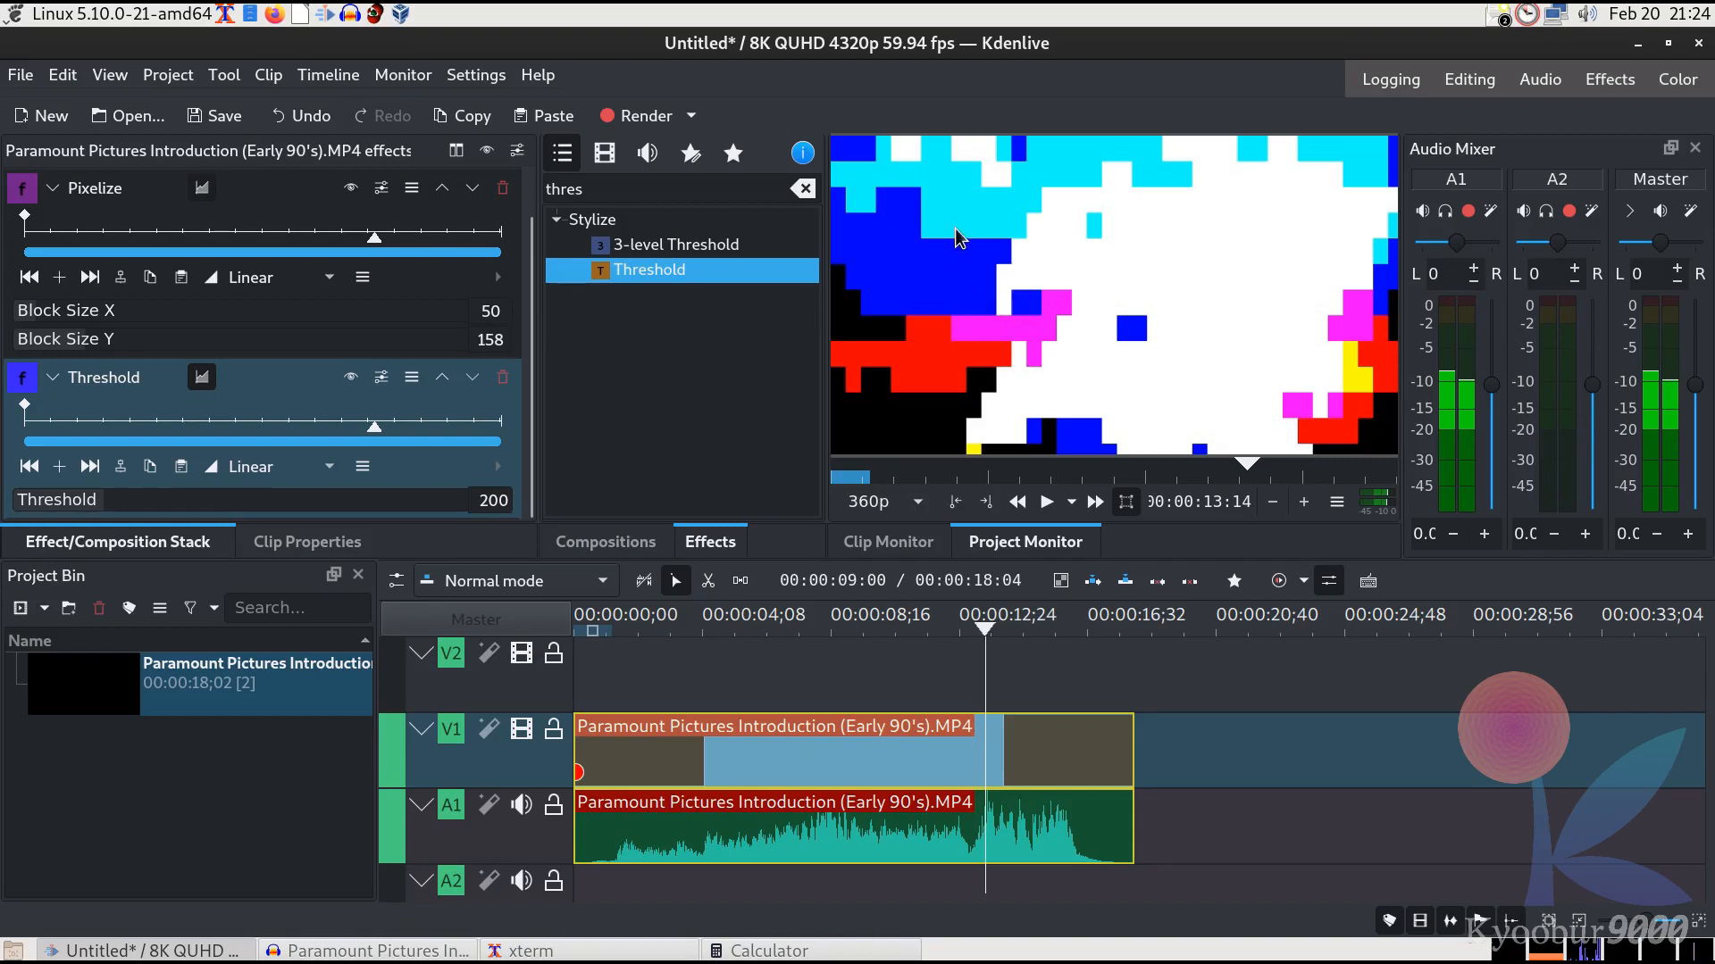
# Try Threshold effect values of 198 and 500, and preview the clip at 00:00:11:58.
pyautogui.moveTo(1384, 361)
pyautogui.click(106, 518)
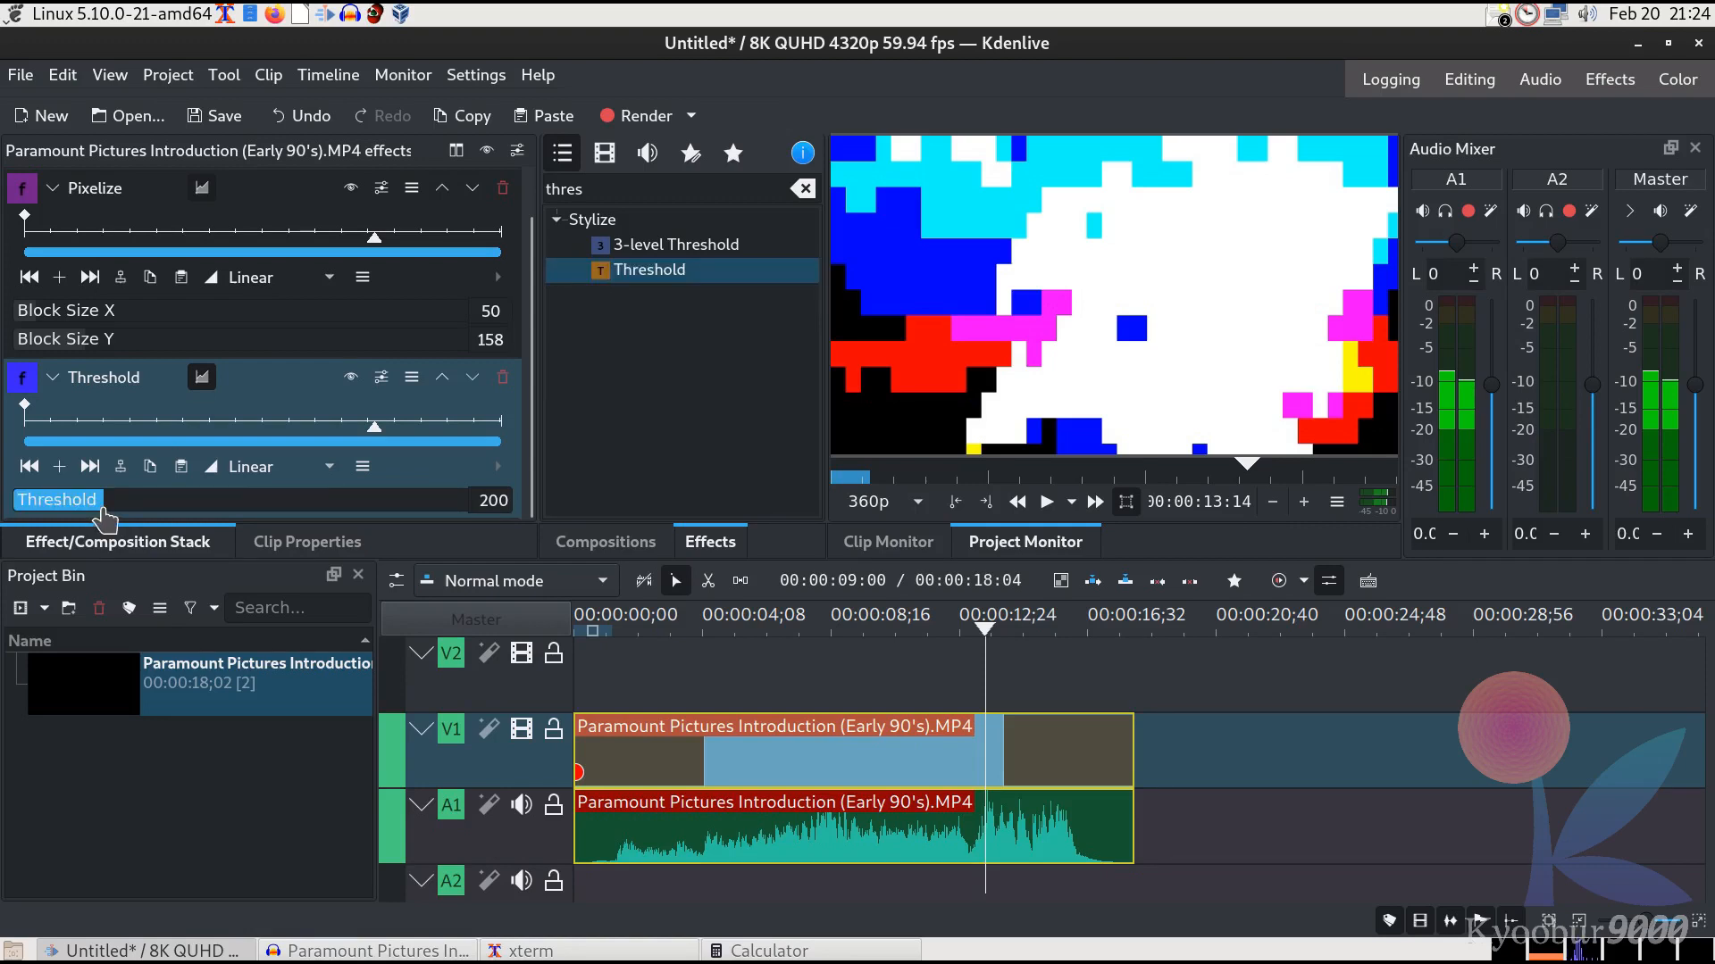
pyautogui.scroll(-2, 103, 514)
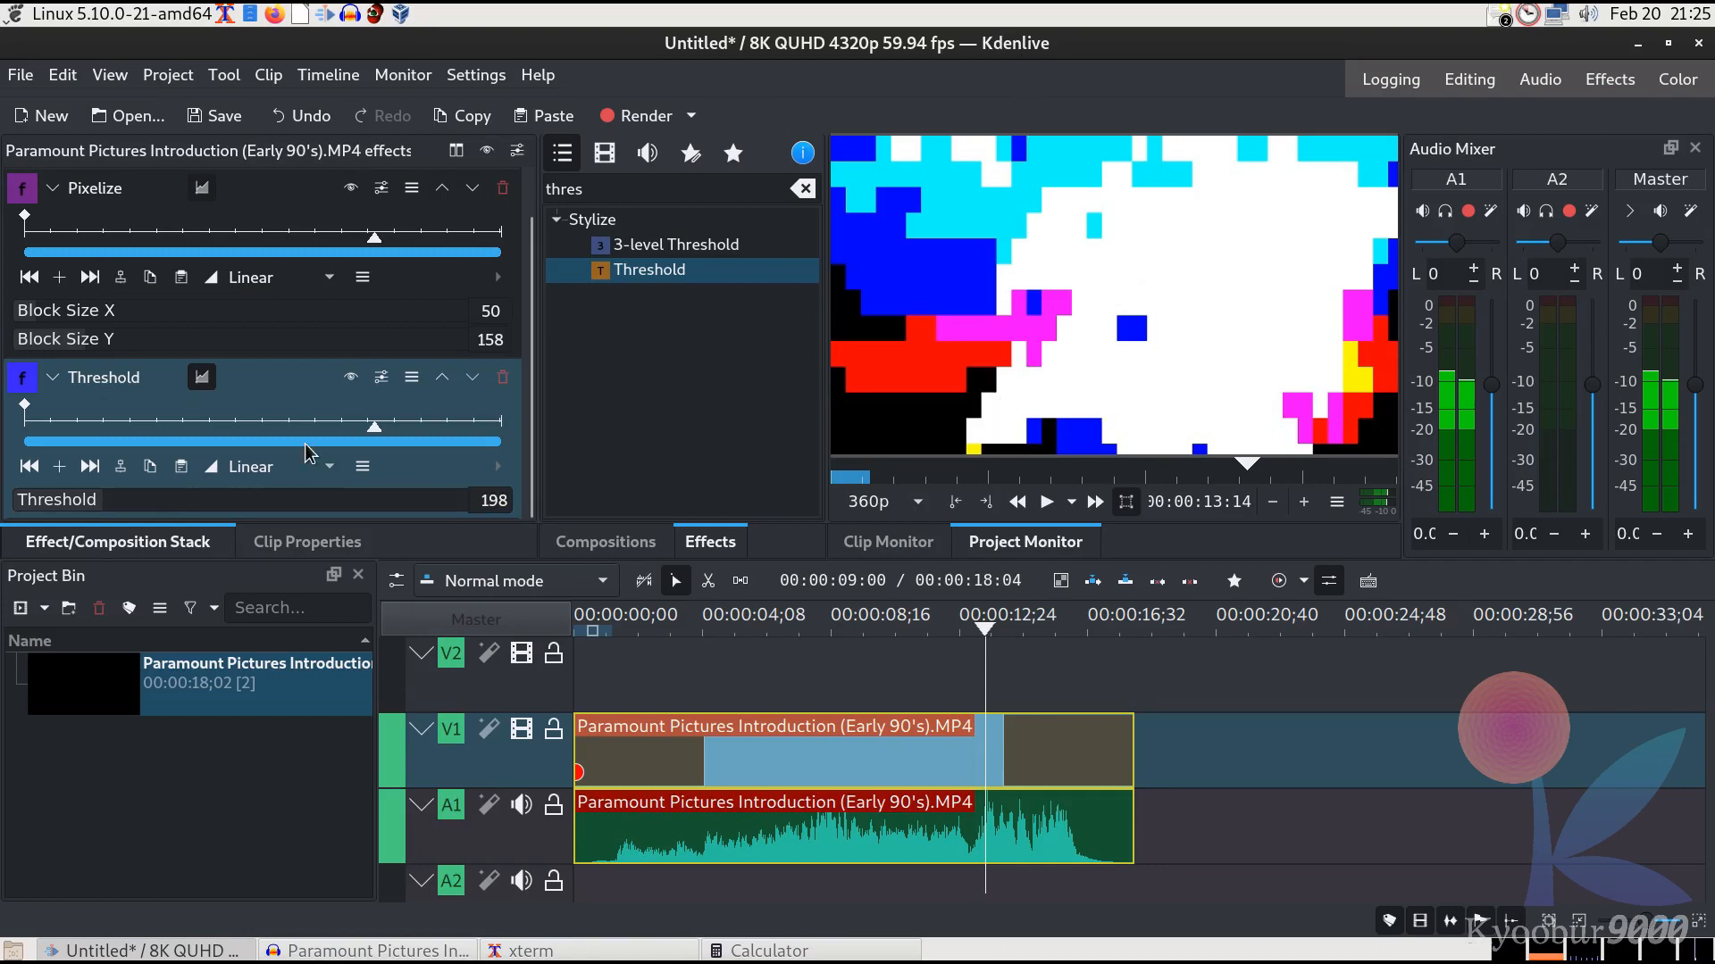
pyautogui.moveTo(105, 511); pyautogui.dragTo(10, 515)
pyautogui.click(500, 502)
pyautogui.write('500')
pyautogui.press('Return')
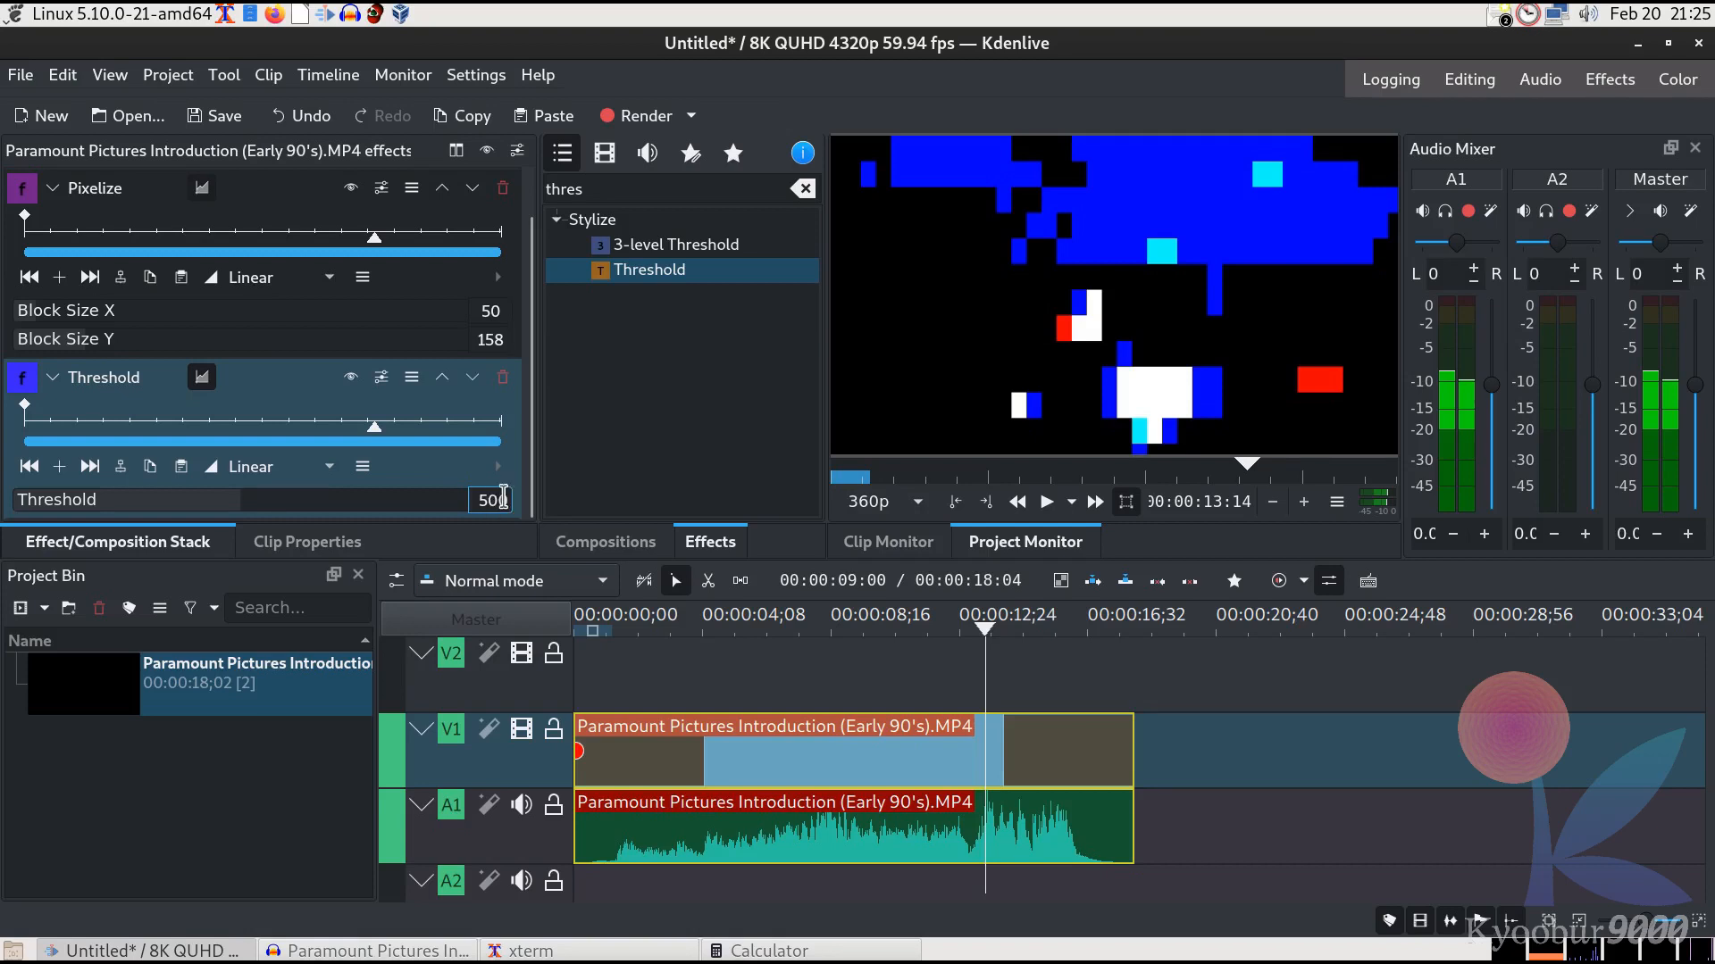
pyautogui.moveTo(982, 632); pyautogui.dragTo(945, 629)
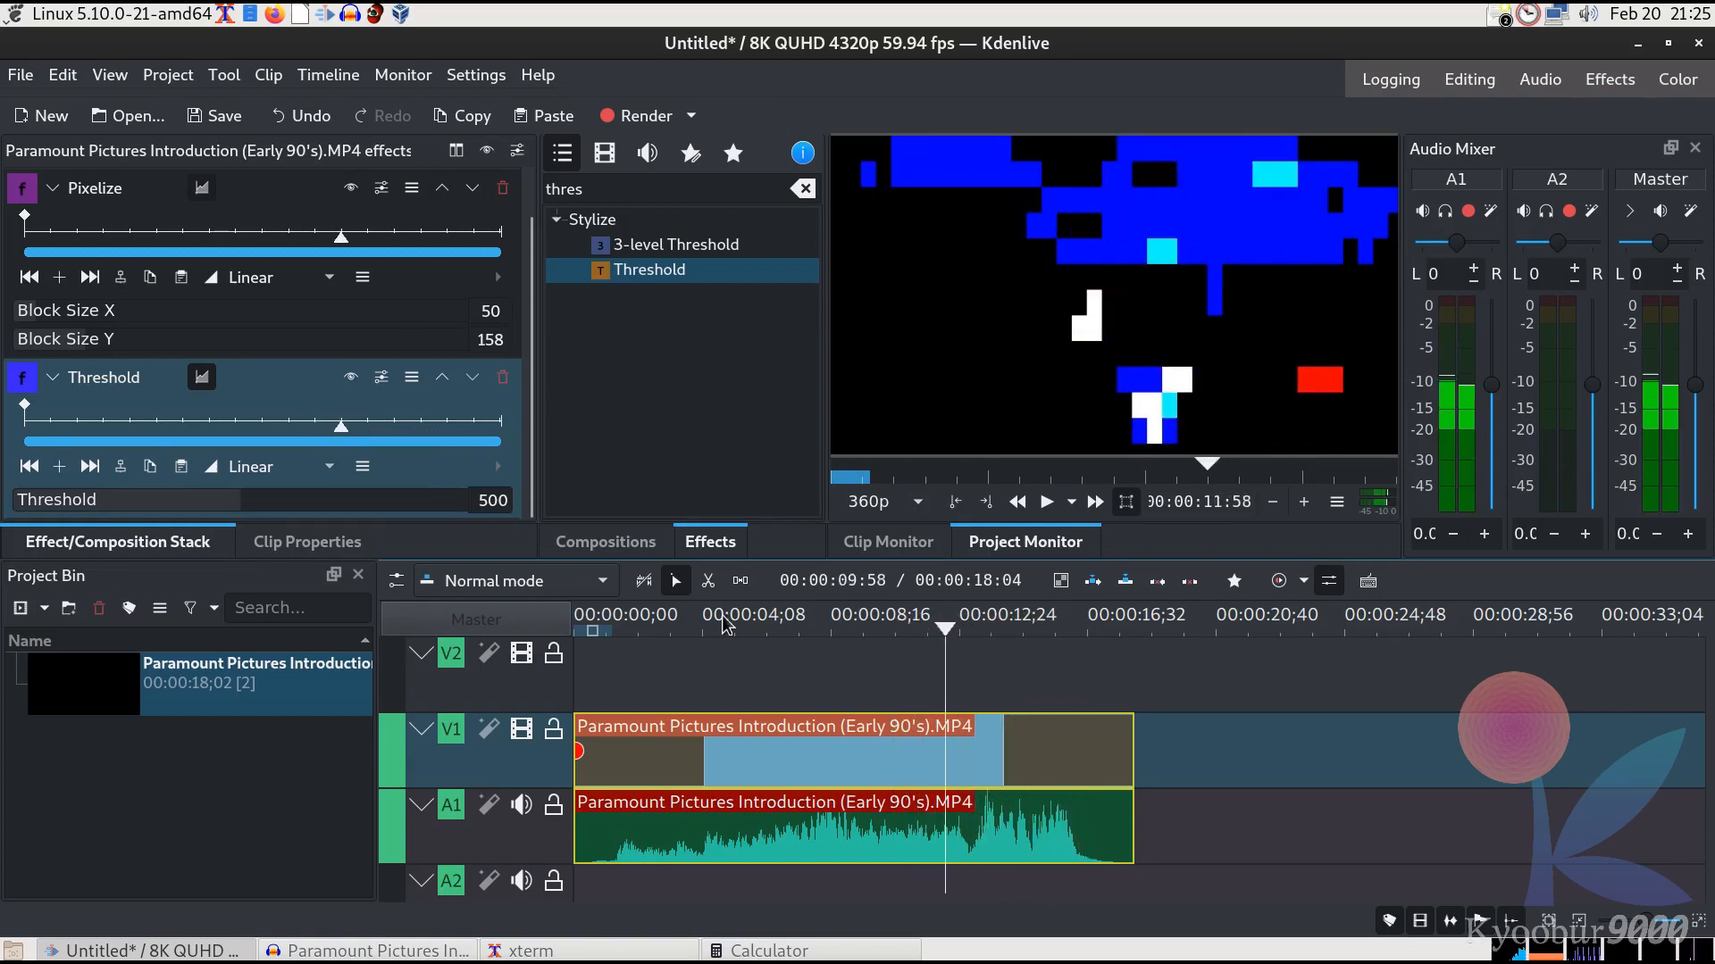
# Try Threshold effect values of 400 and 300, moving the playhead to 00:00:06:00.
pyautogui.click(493, 501)
pyautogui.write('400')
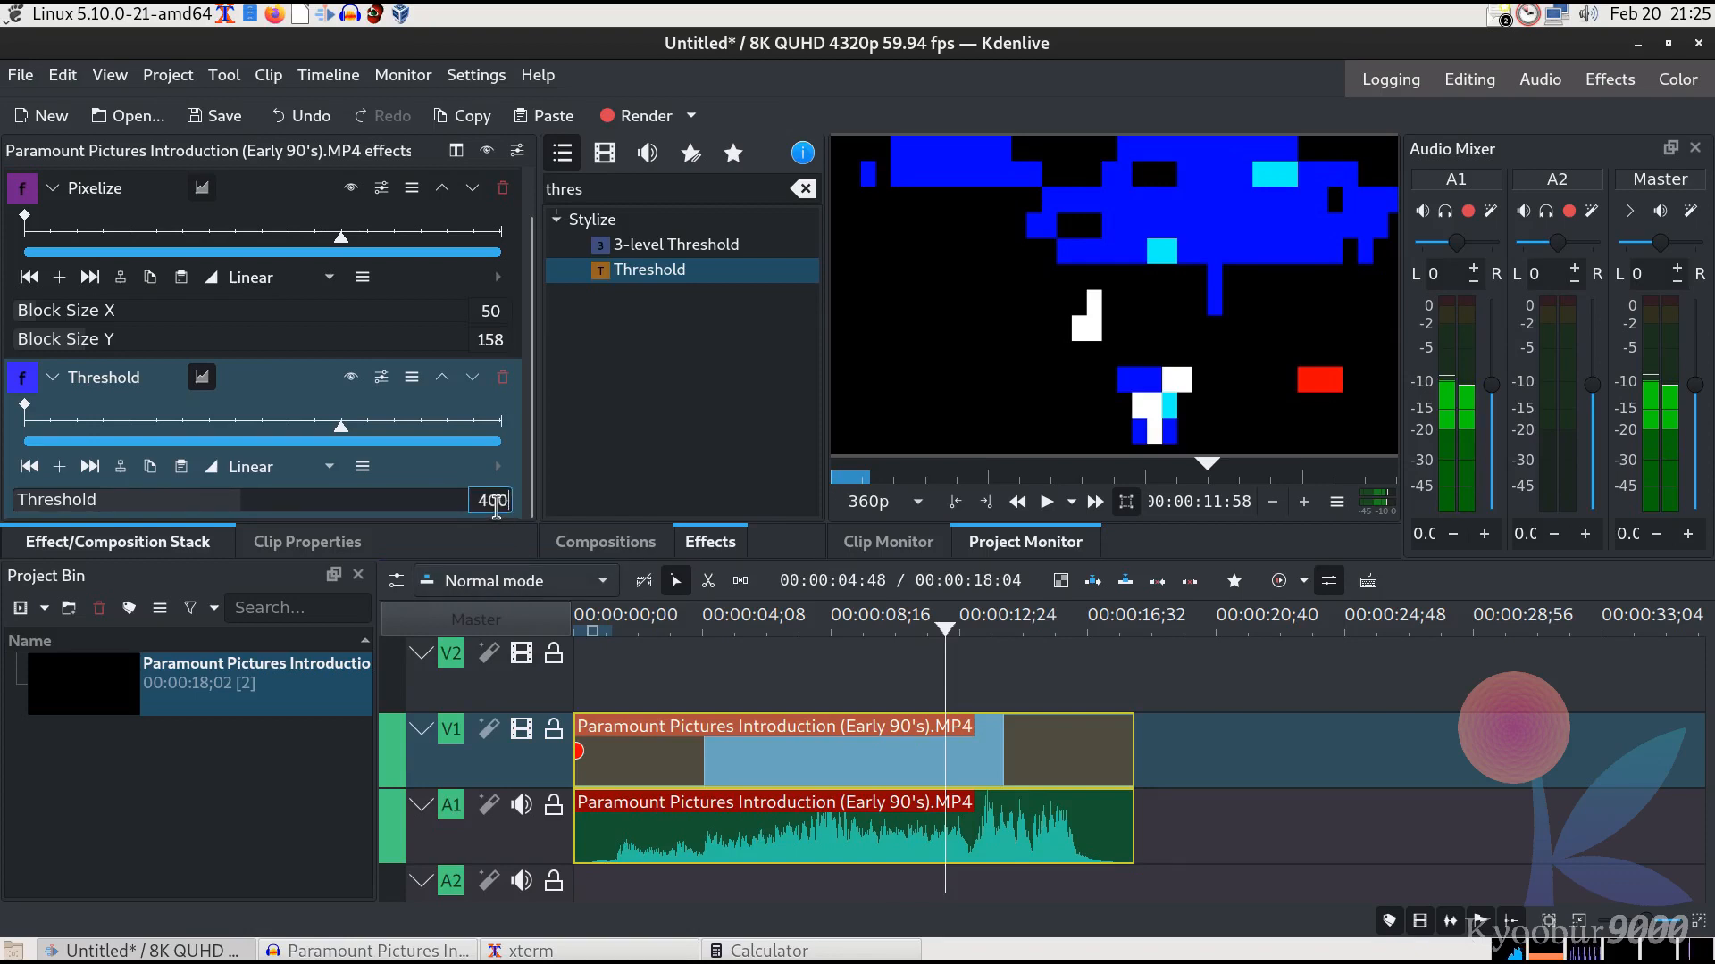
pyautogui.press('Return')
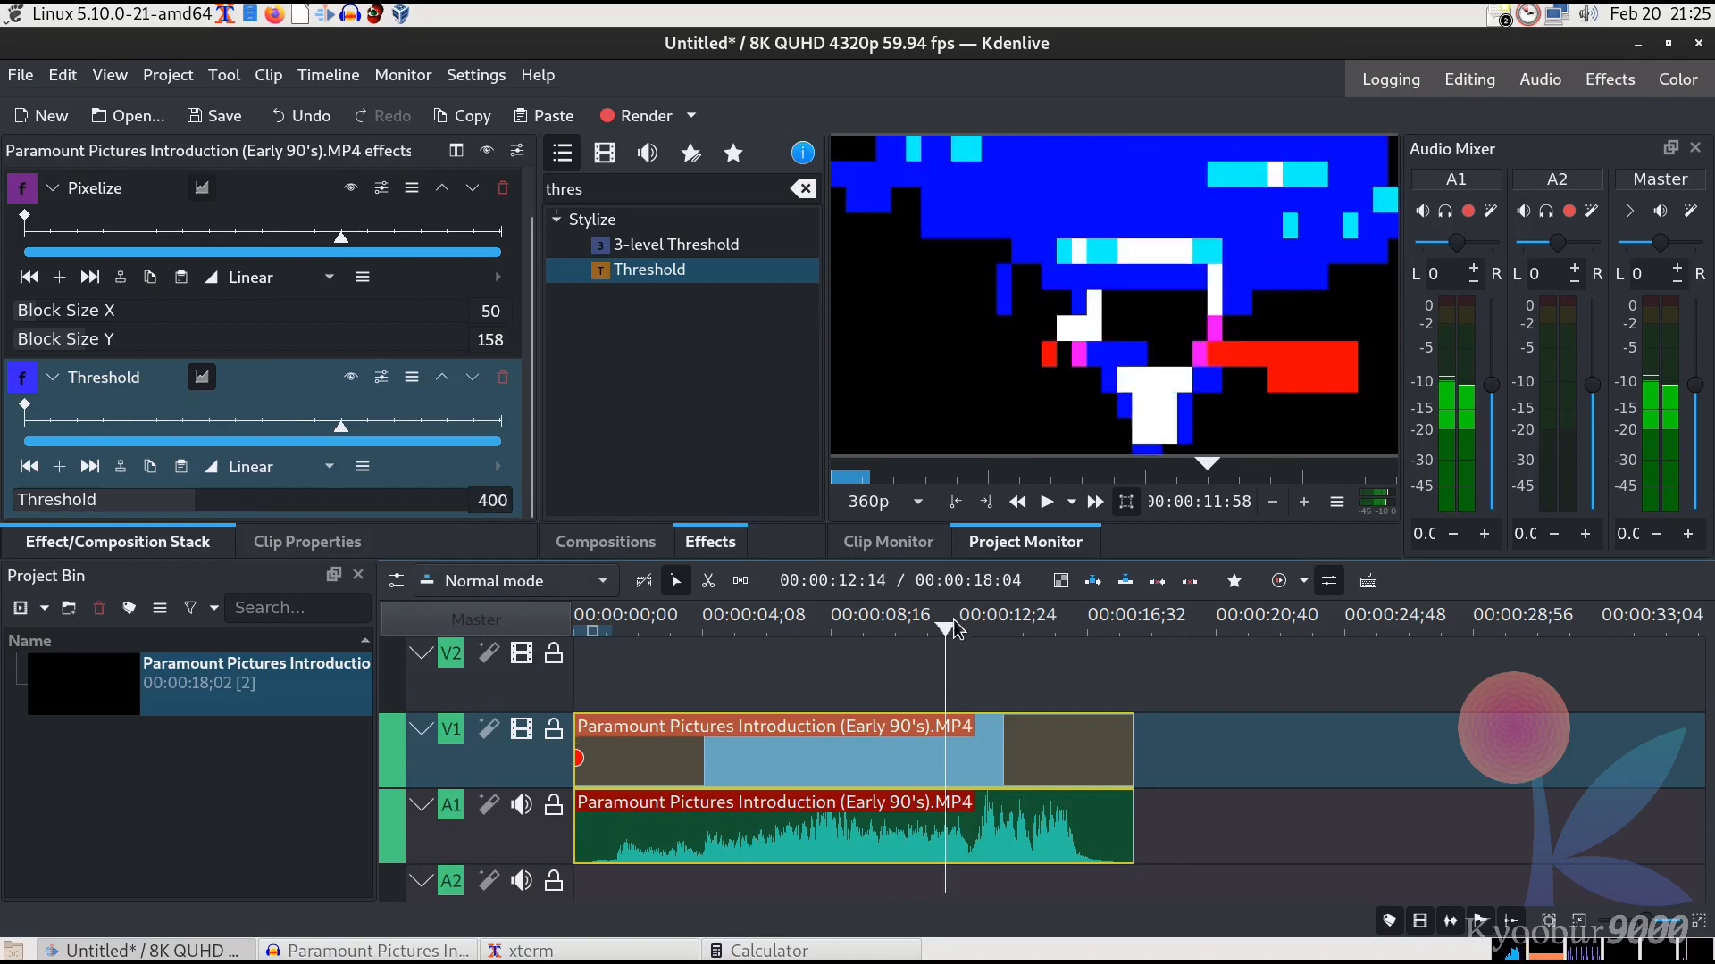
pyautogui.moveTo(943, 630); pyautogui.dragTo(760, 656)
pyautogui.click(472, 496)
pyautogui.write('100')
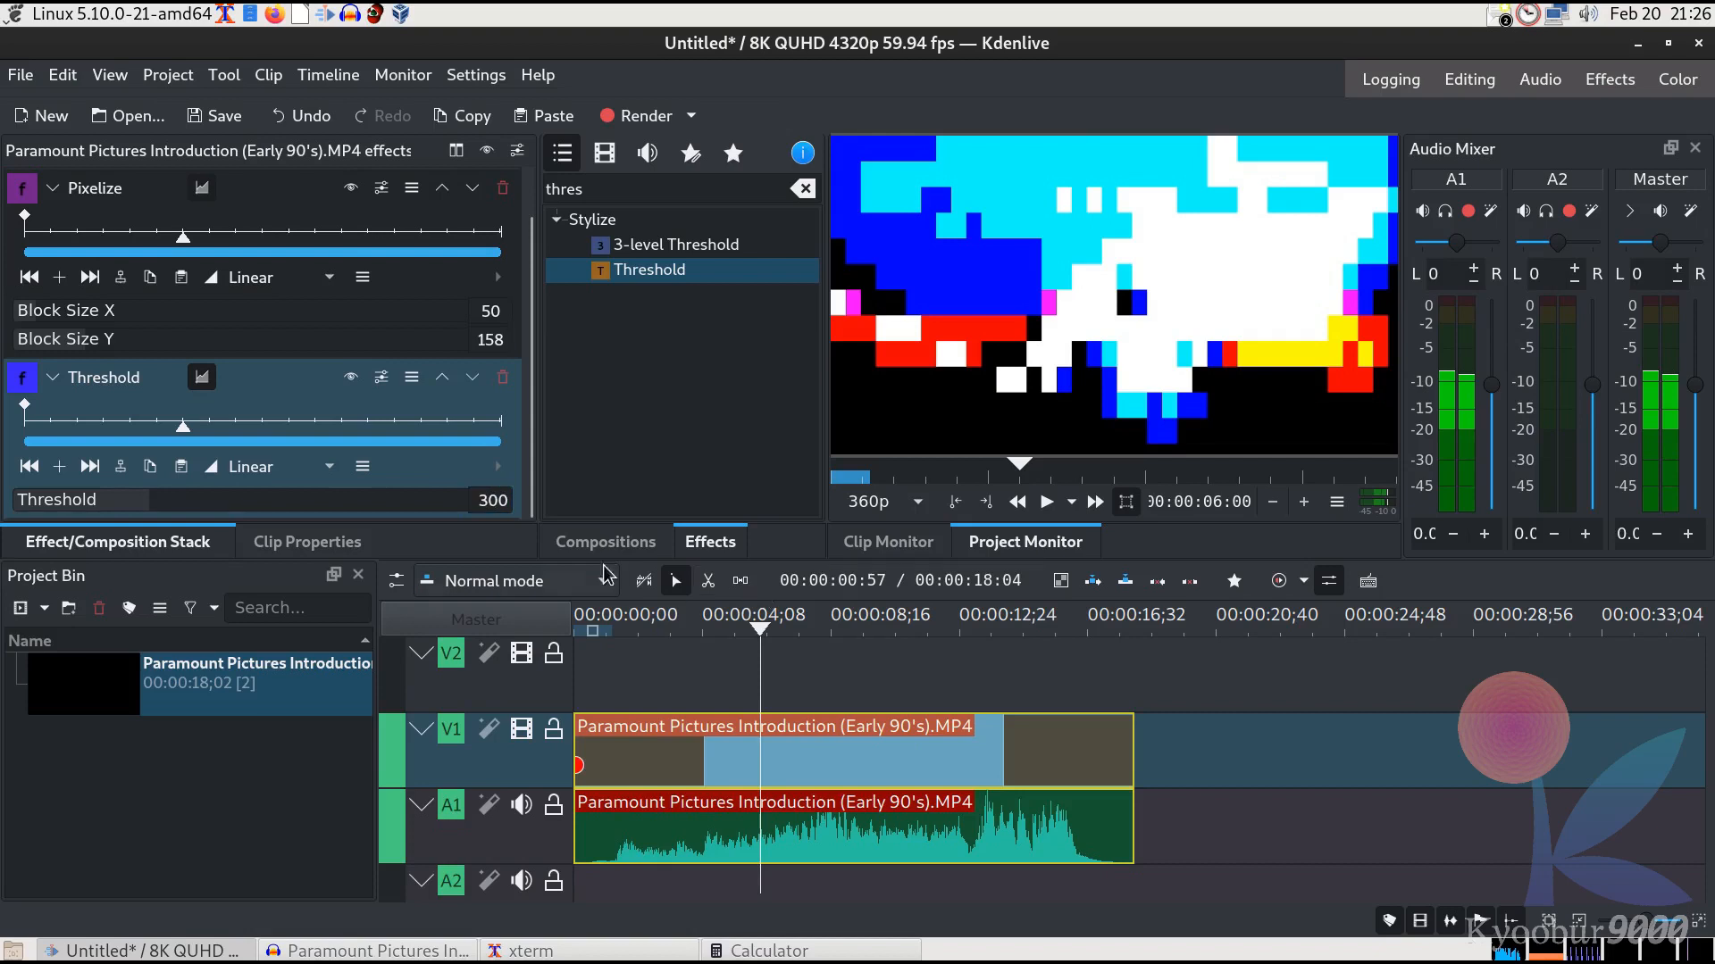
# Set the Threshold effect's value to 350 and preview frames near the clip's end, leaving the playhead at 00:00:13:38.
pyautogui.doubleClick(498, 501)
pyautogui.write('350')
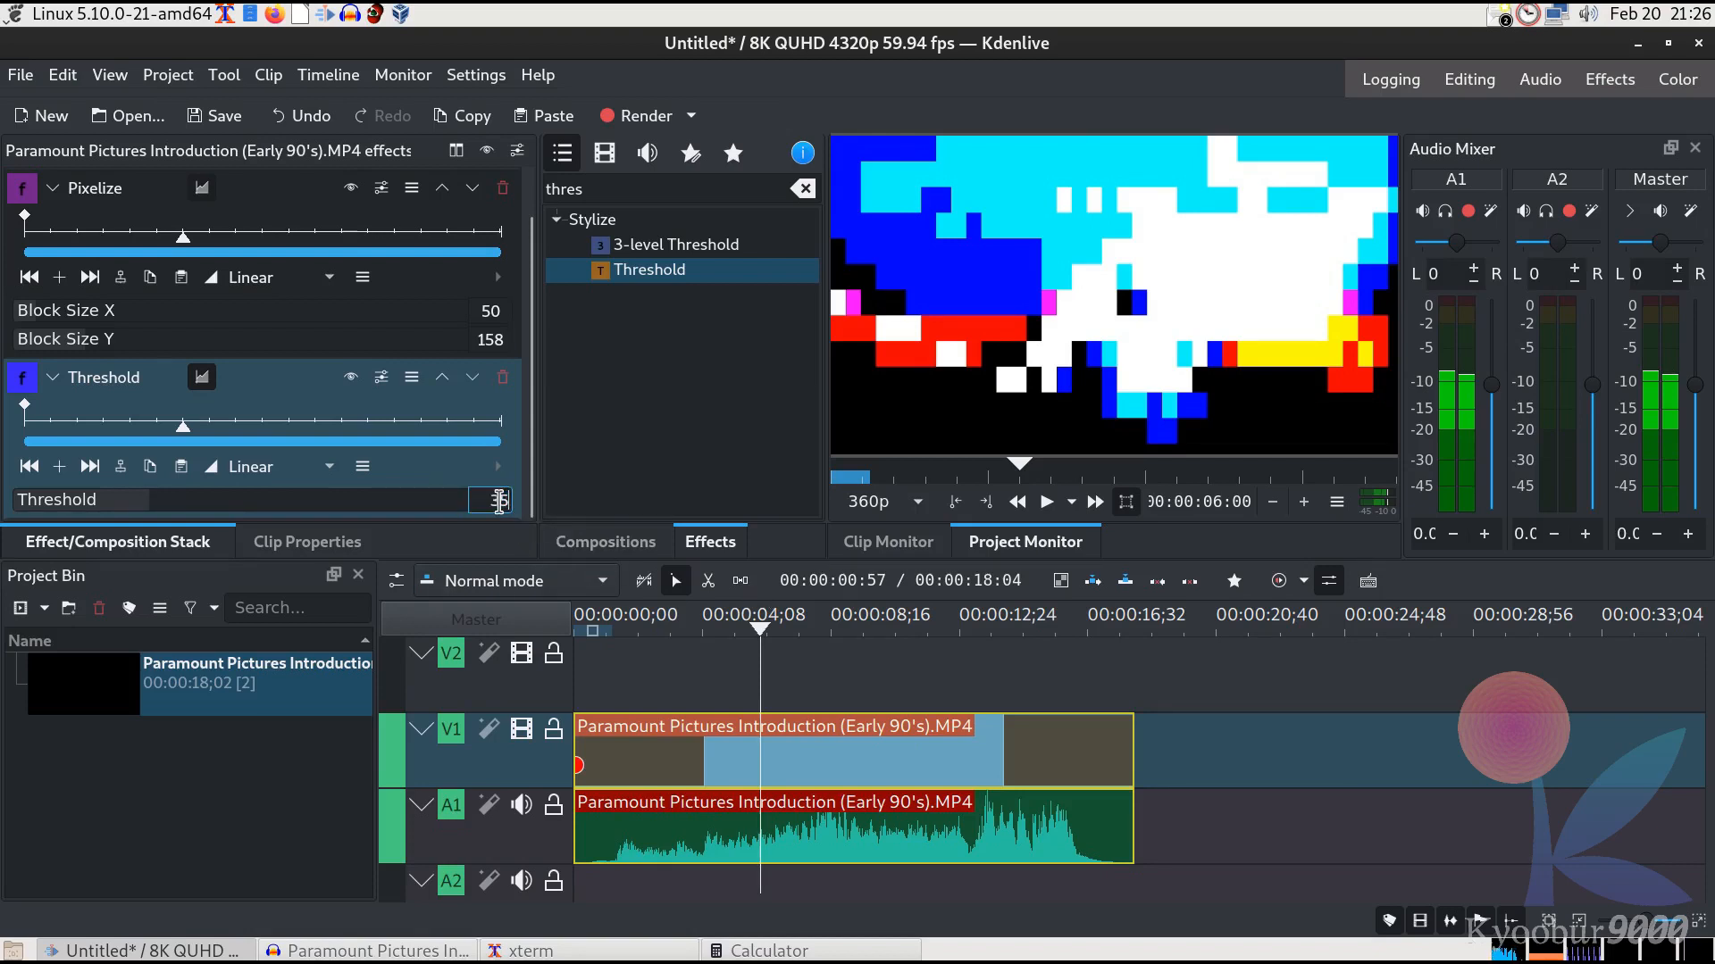
pyautogui.press('Return')
pyautogui.moveTo(753, 645); pyautogui.dragTo(1028, 645)
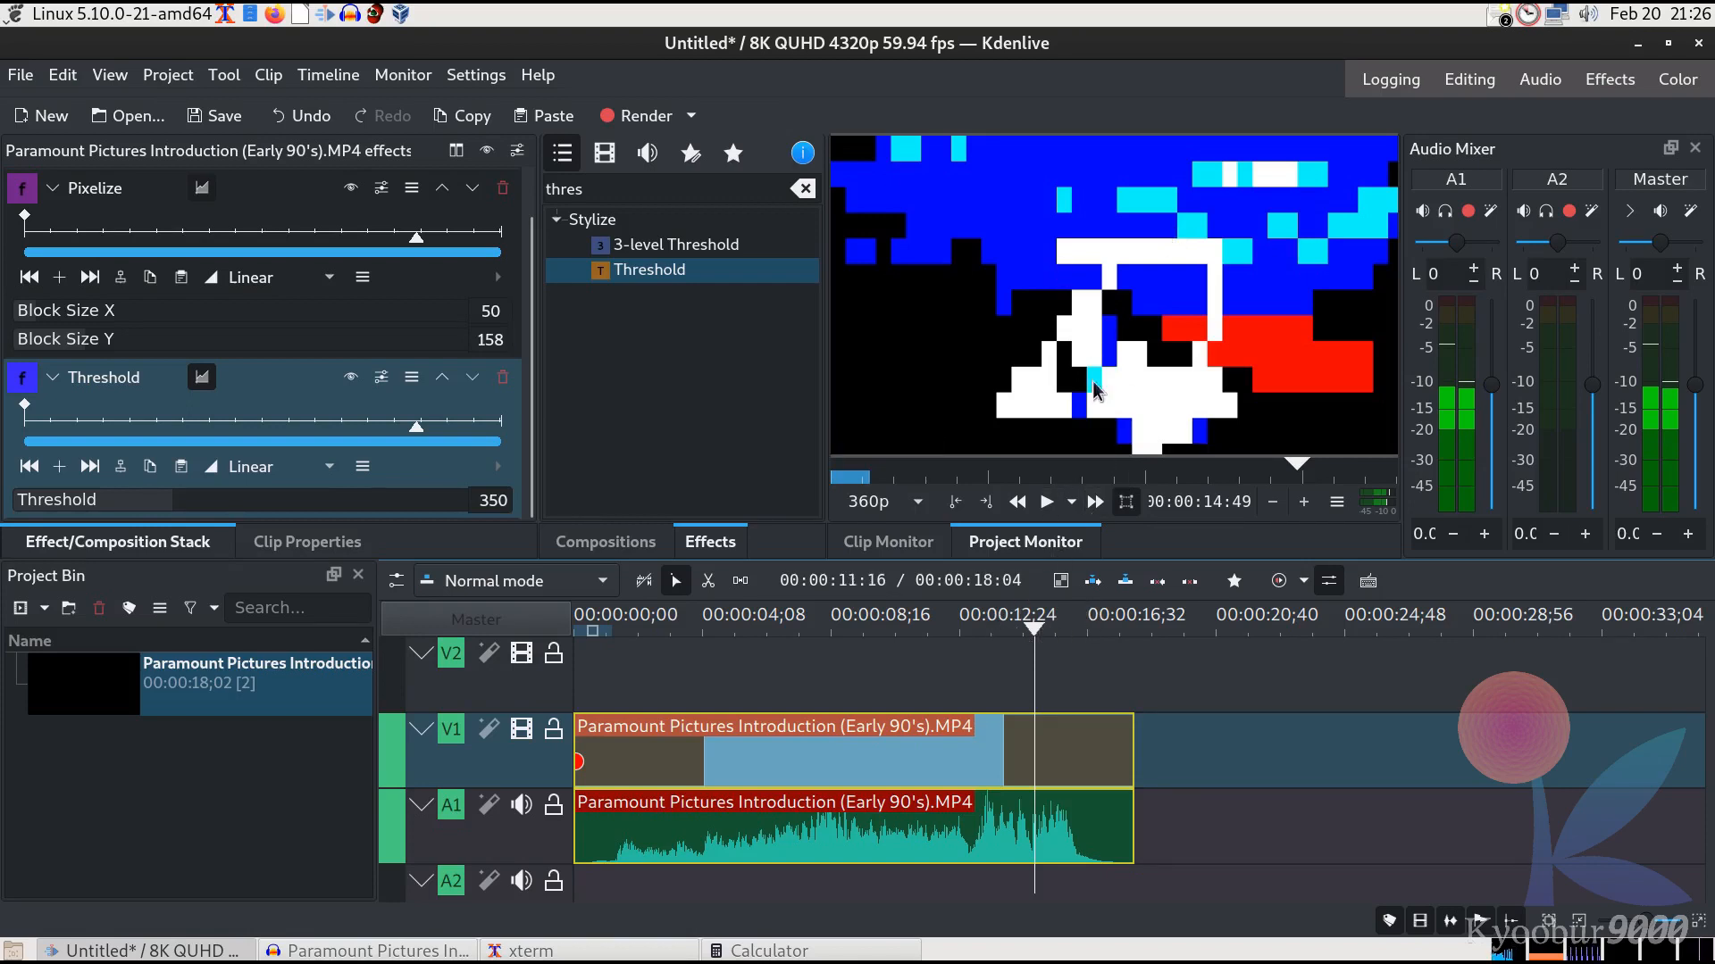
pyautogui.click(1031, 630)
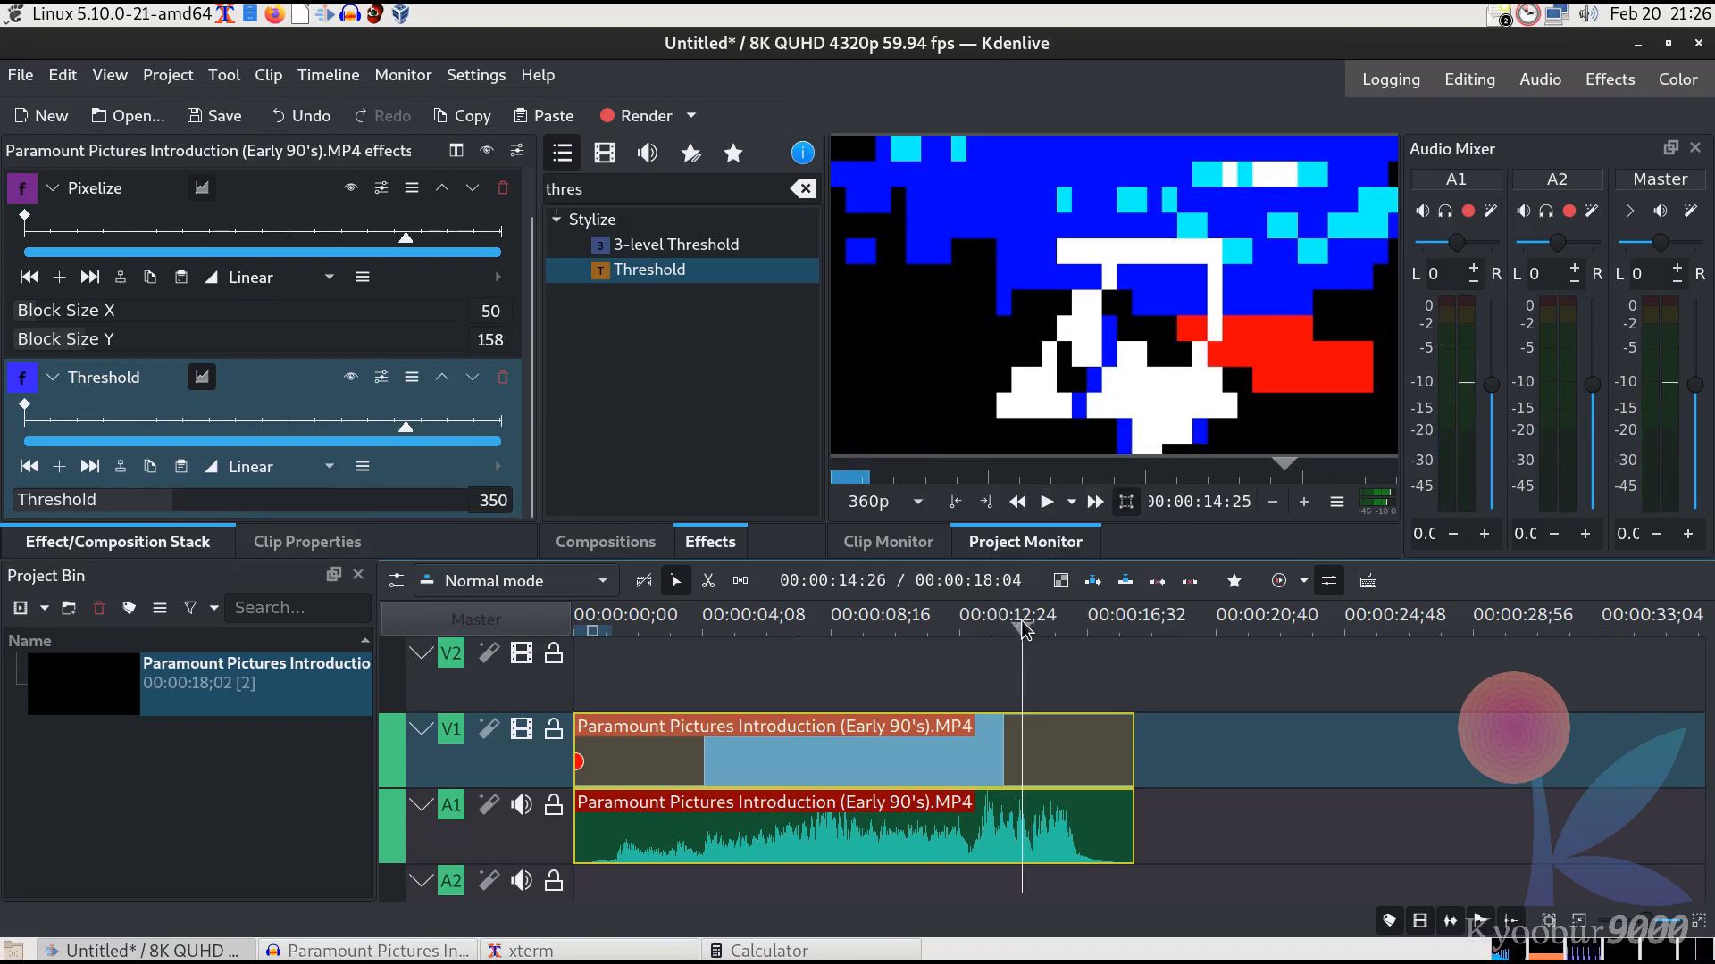
pyautogui.click(997, 622)
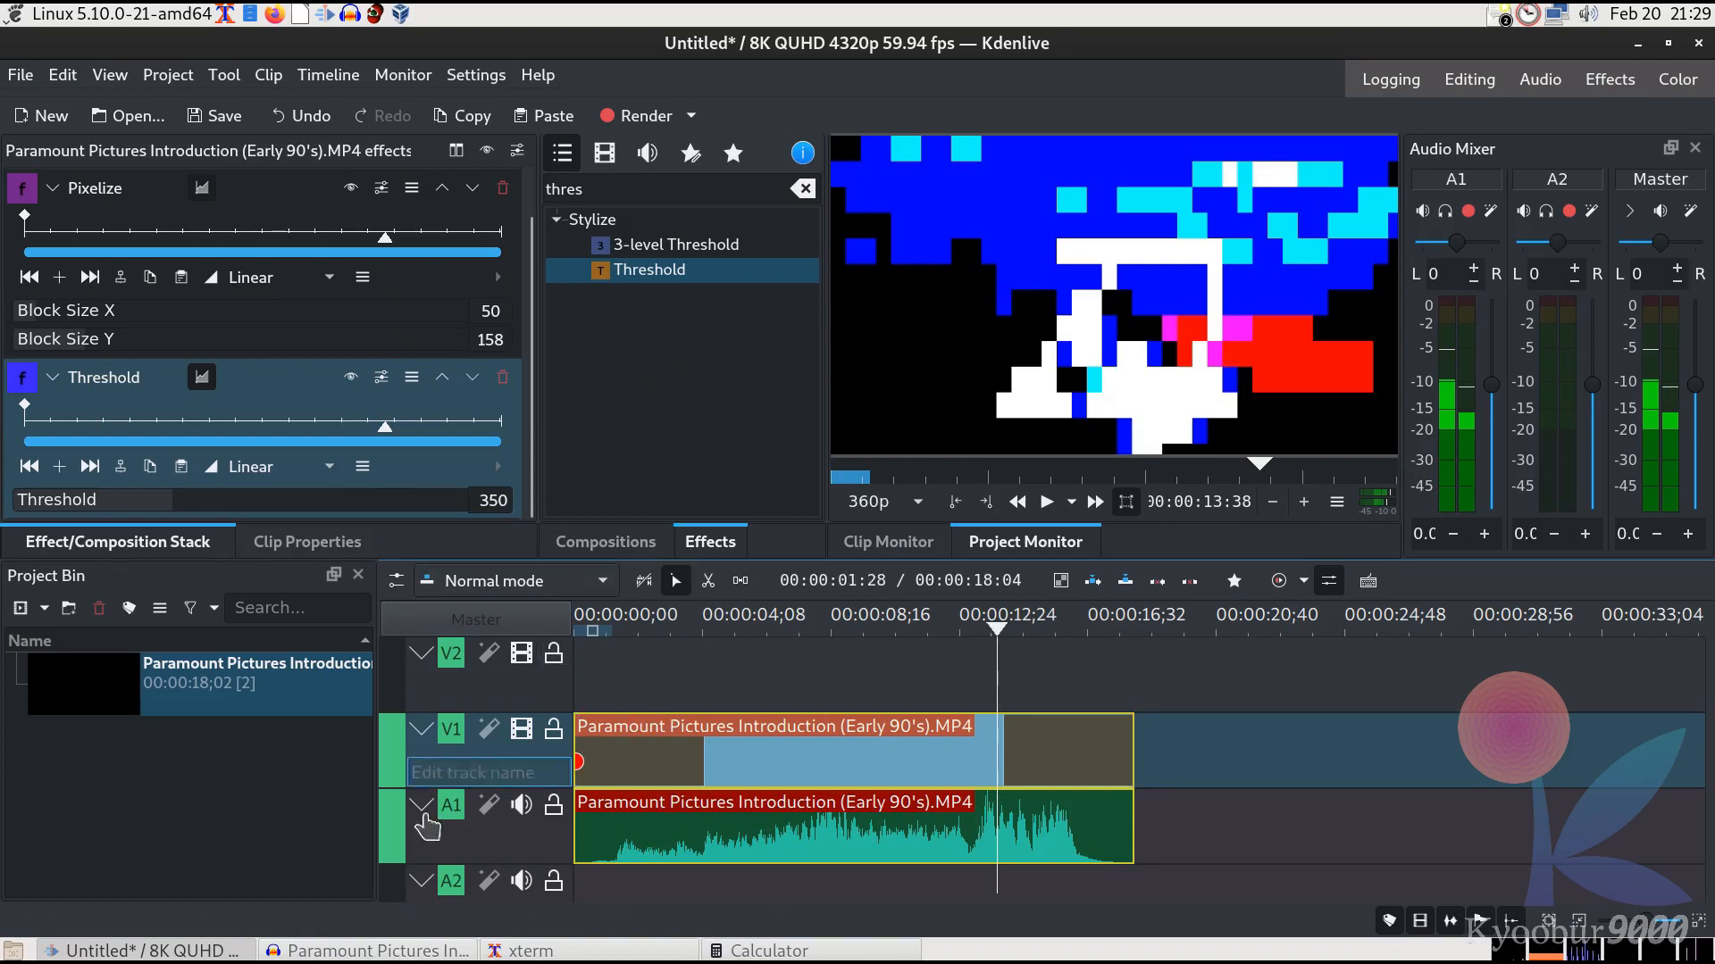
# Switch to Audacity, open the Graphic EQ effect for the Paramount audio track, and raise the 1 kHz band to 4 dB.
pyautogui.click(381, 952)
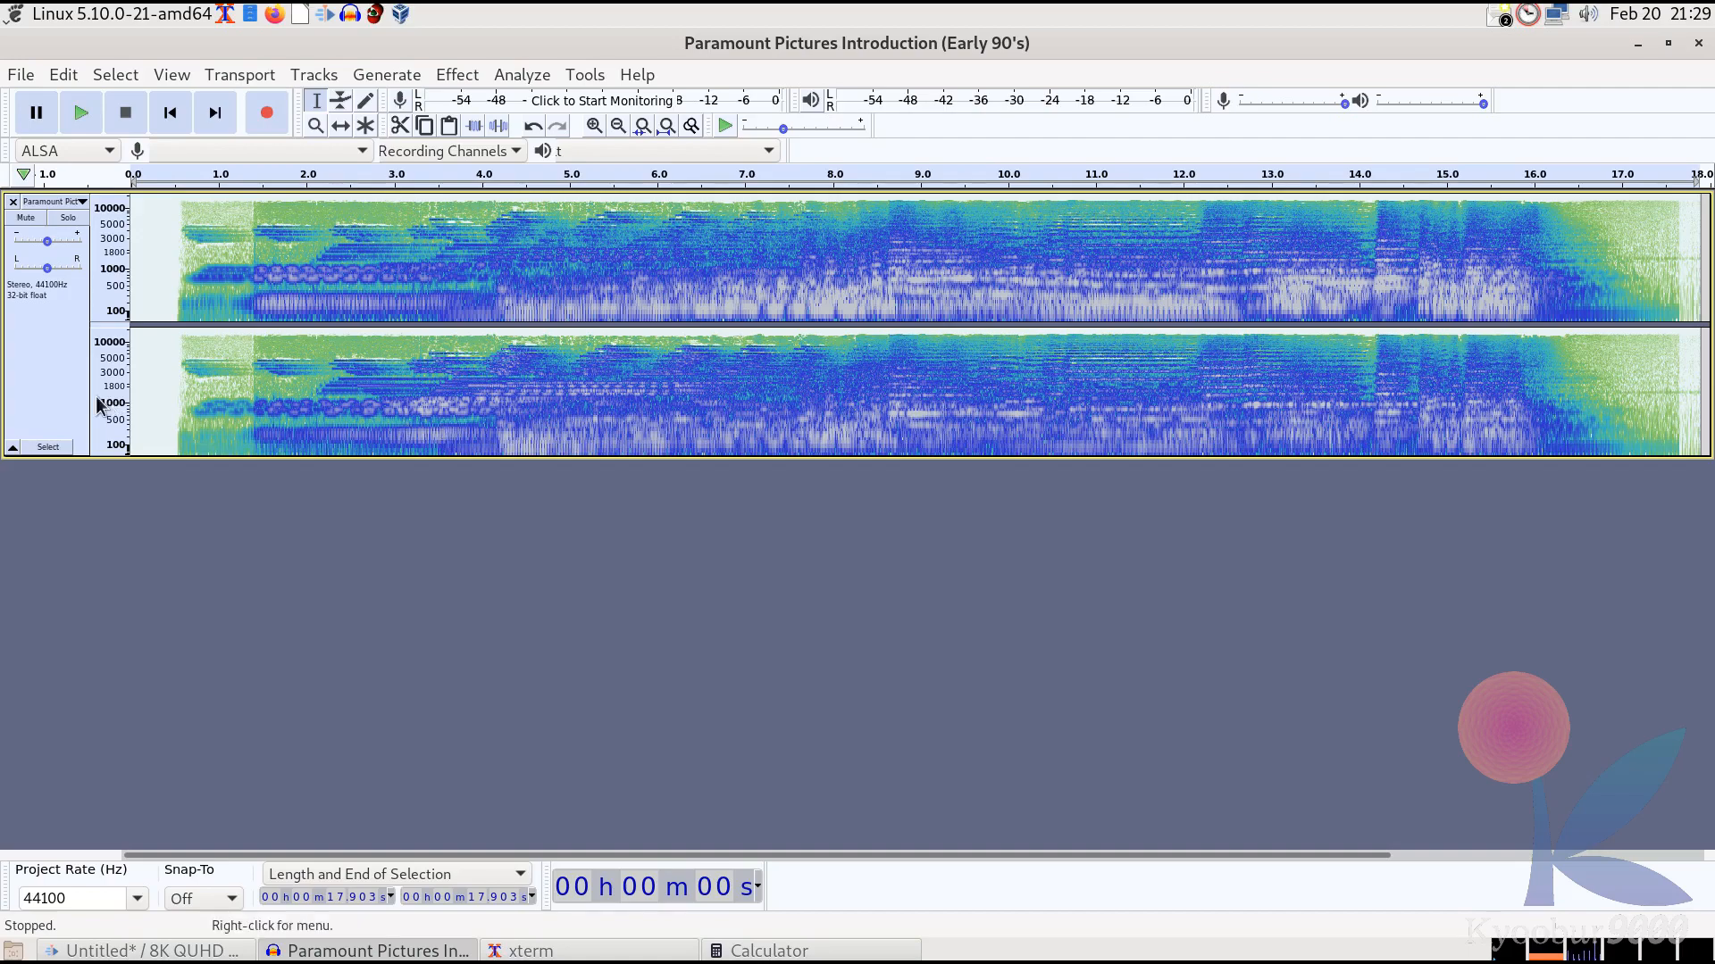
pyautogui.click(464, 81)
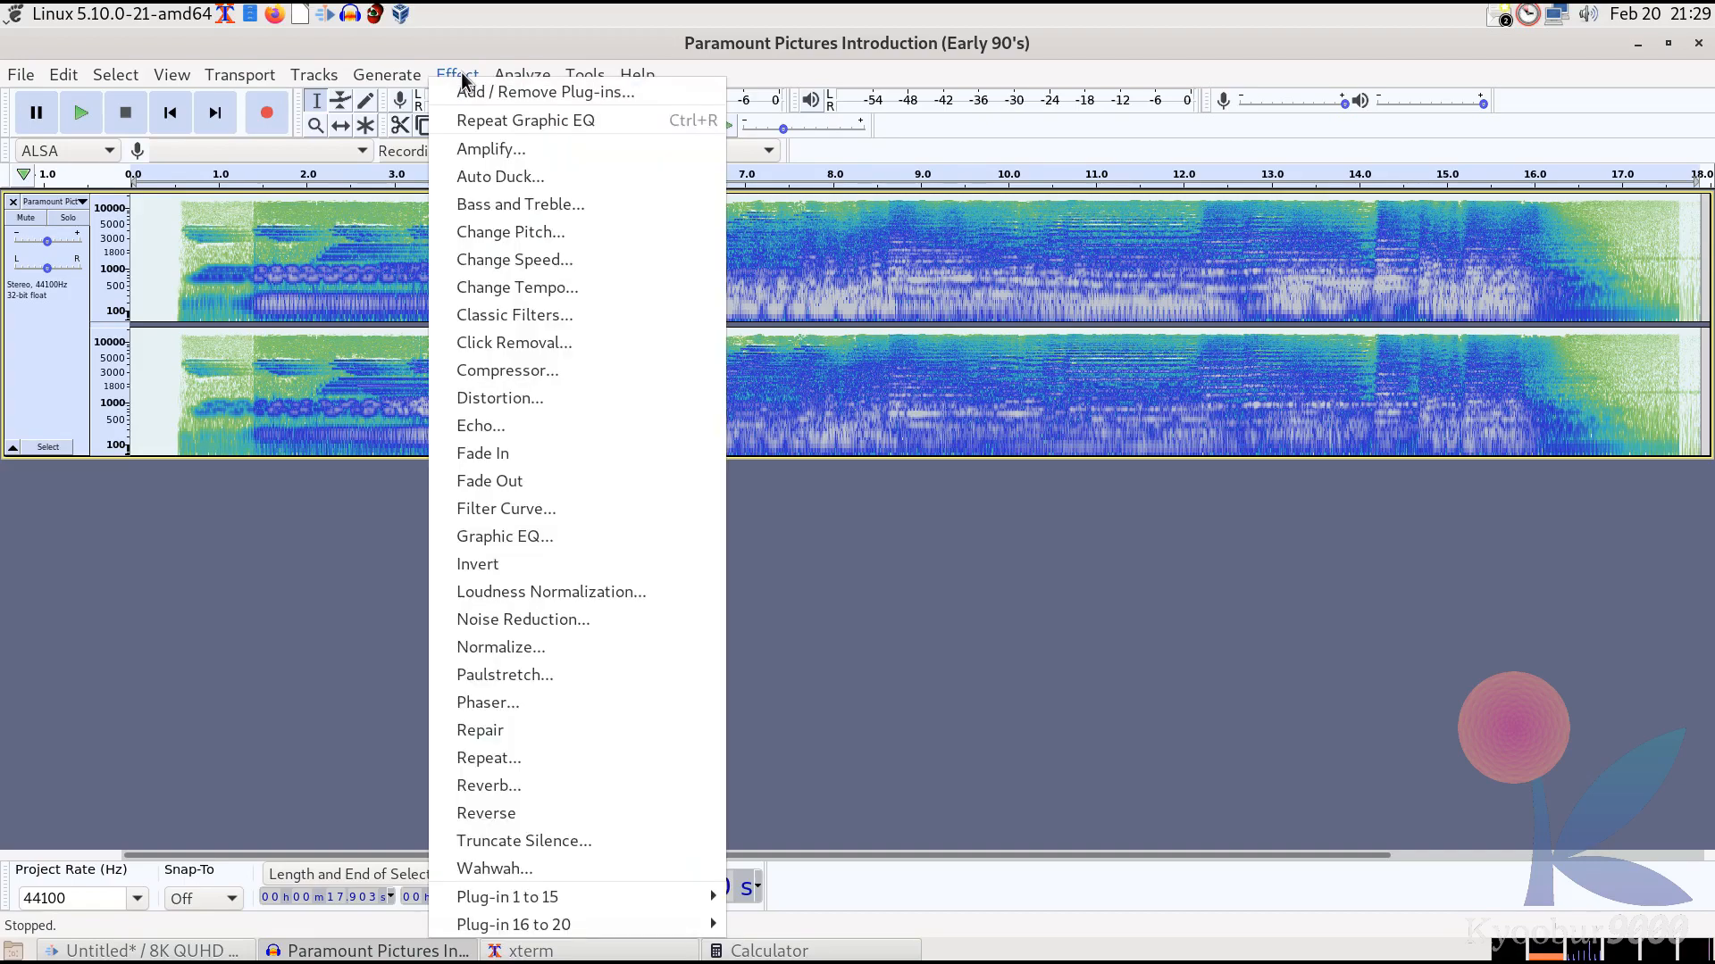
pyautogui.click(554, 540)
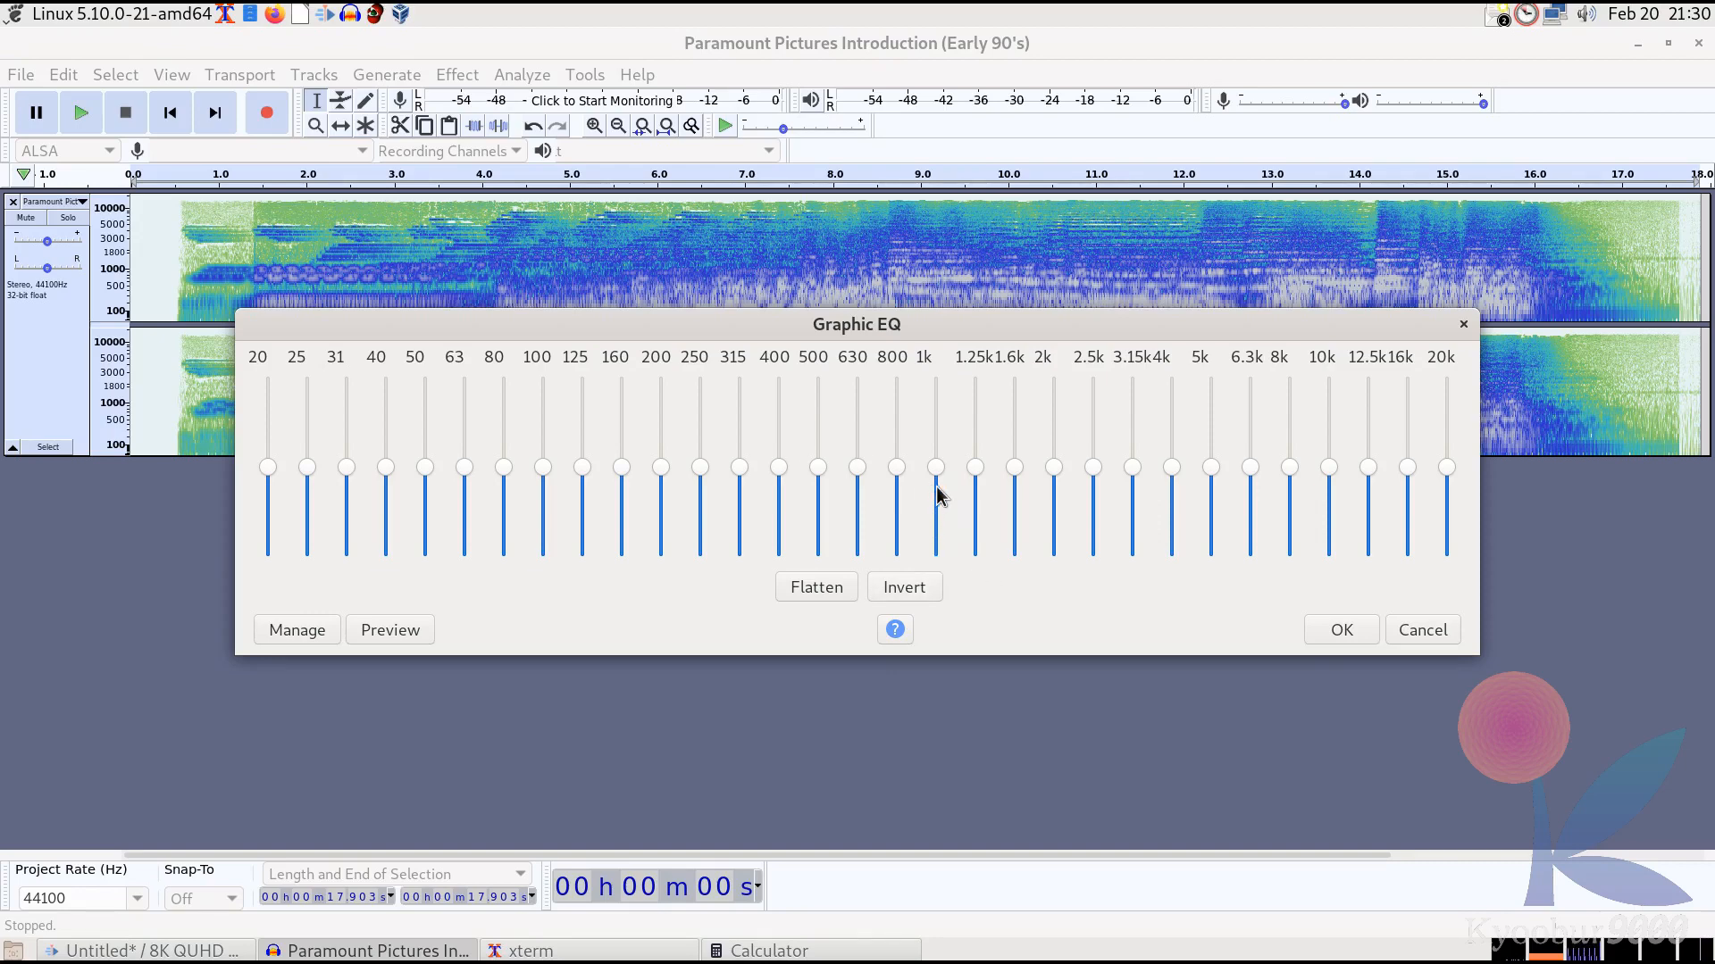
pyautogui.moveTo(932, 501)
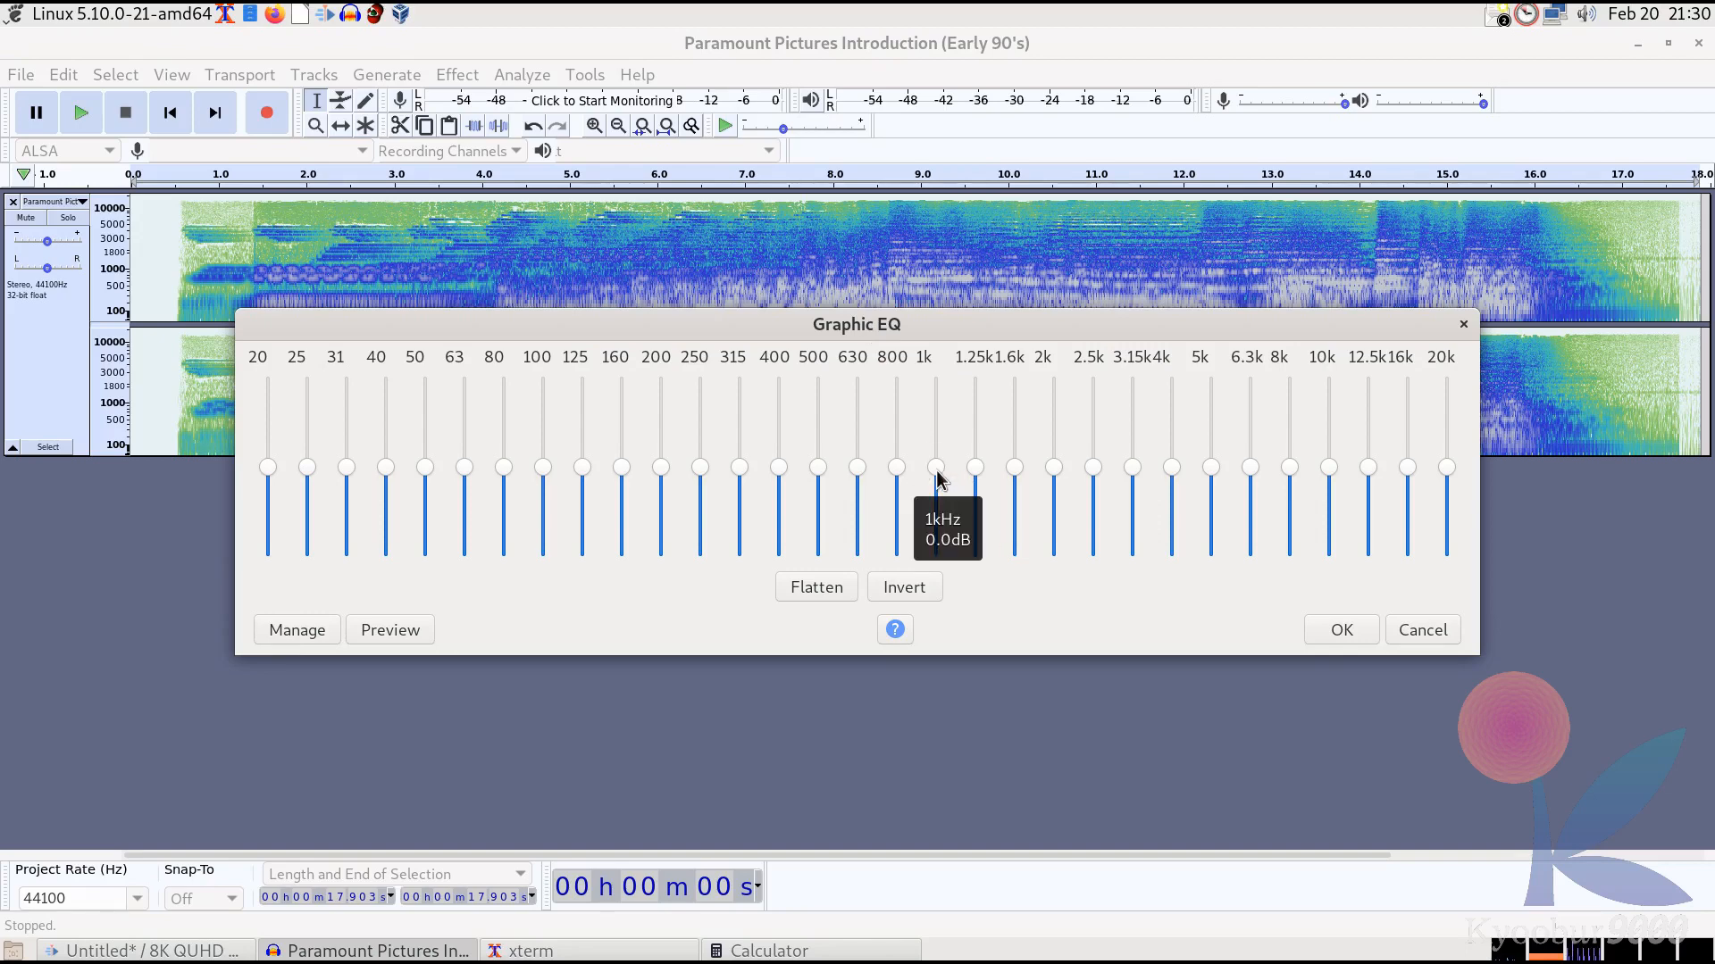
pyautogui.moveTo(936, 471); pyautogui.dragTo(937, 452)
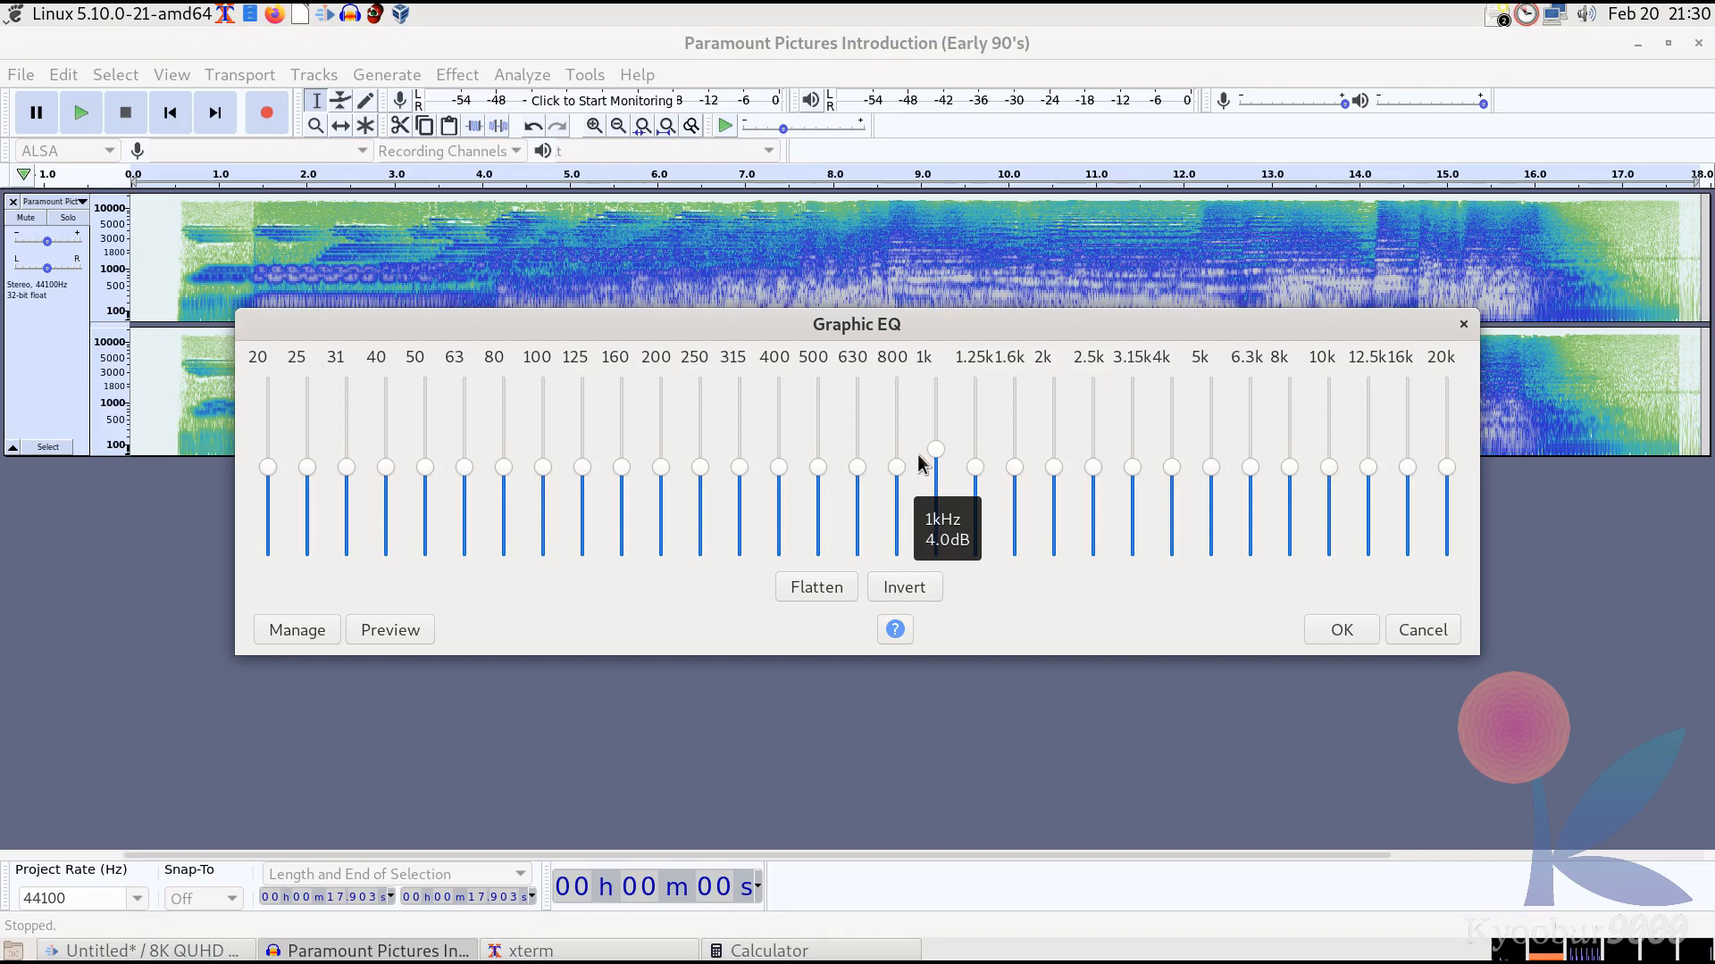
# Raise the Graphic EQ's 800 Hz band to 3 dB, 630 Hz to 2 dB and 500 Hz to 1 dB.
pyautogui.moveTo(896, 473)
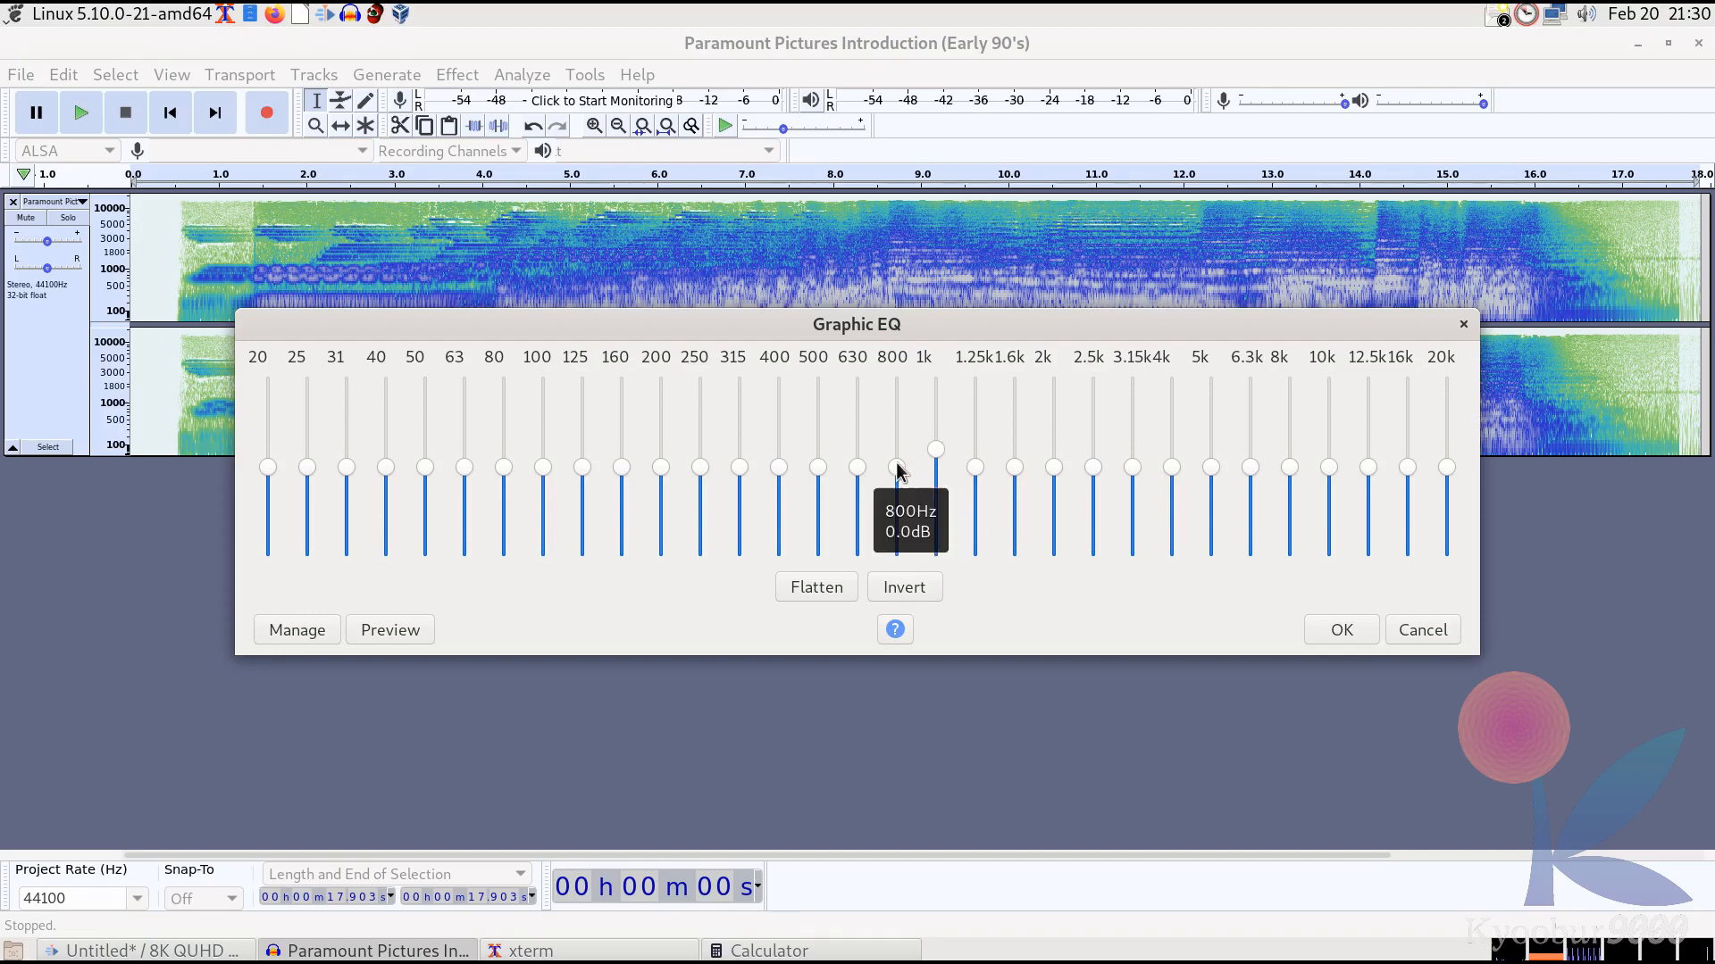
pyautogui.moveTo(897, 464); pyautogui.dragTo(898, 454)
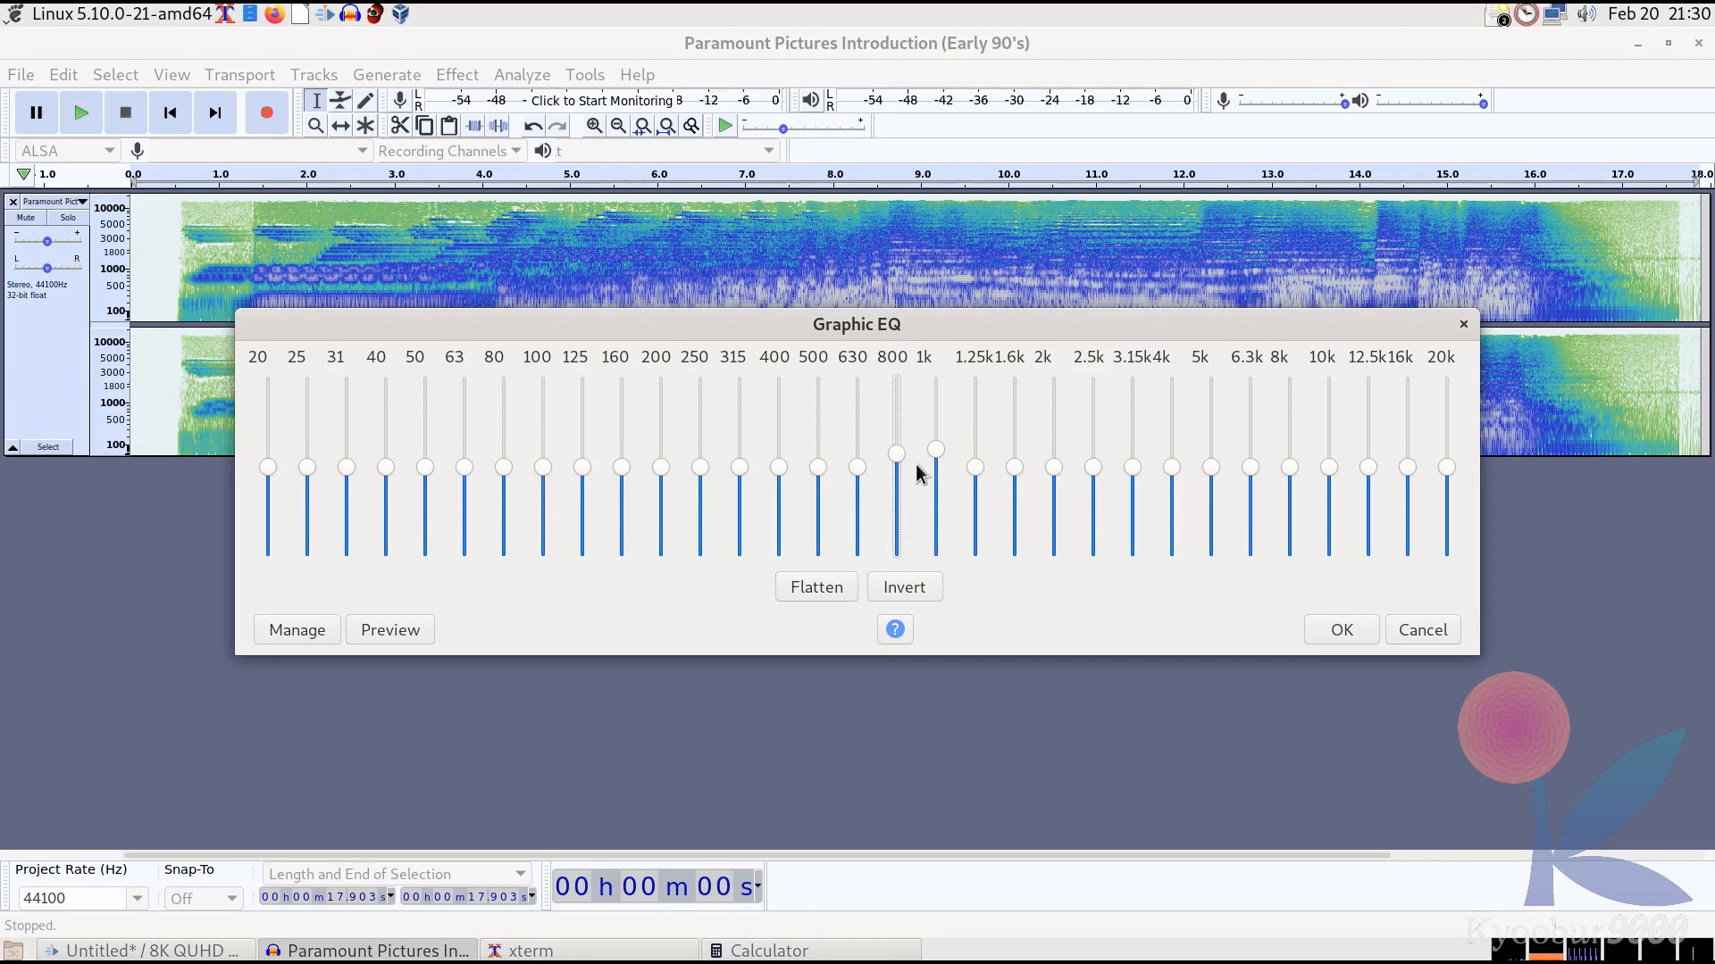
pyautogui.moveTo(932, 452)
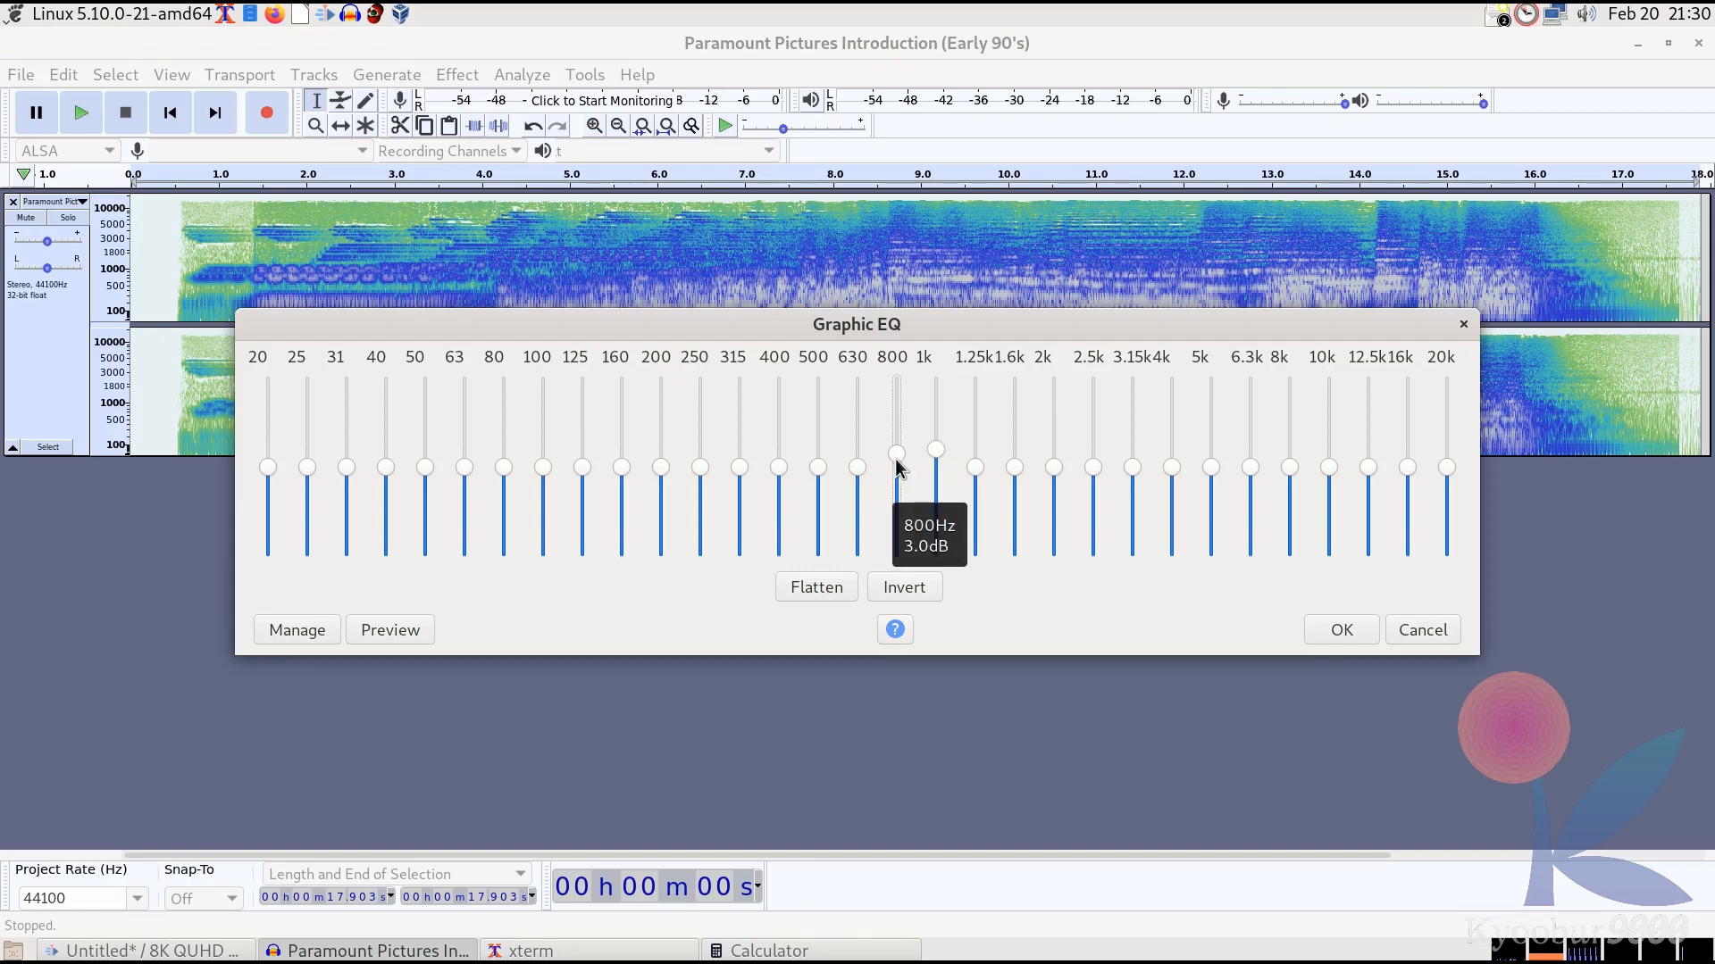
pyautogui.click(864, 462)
pyautogui.click(814, 472)
pyautogui.press('Up')
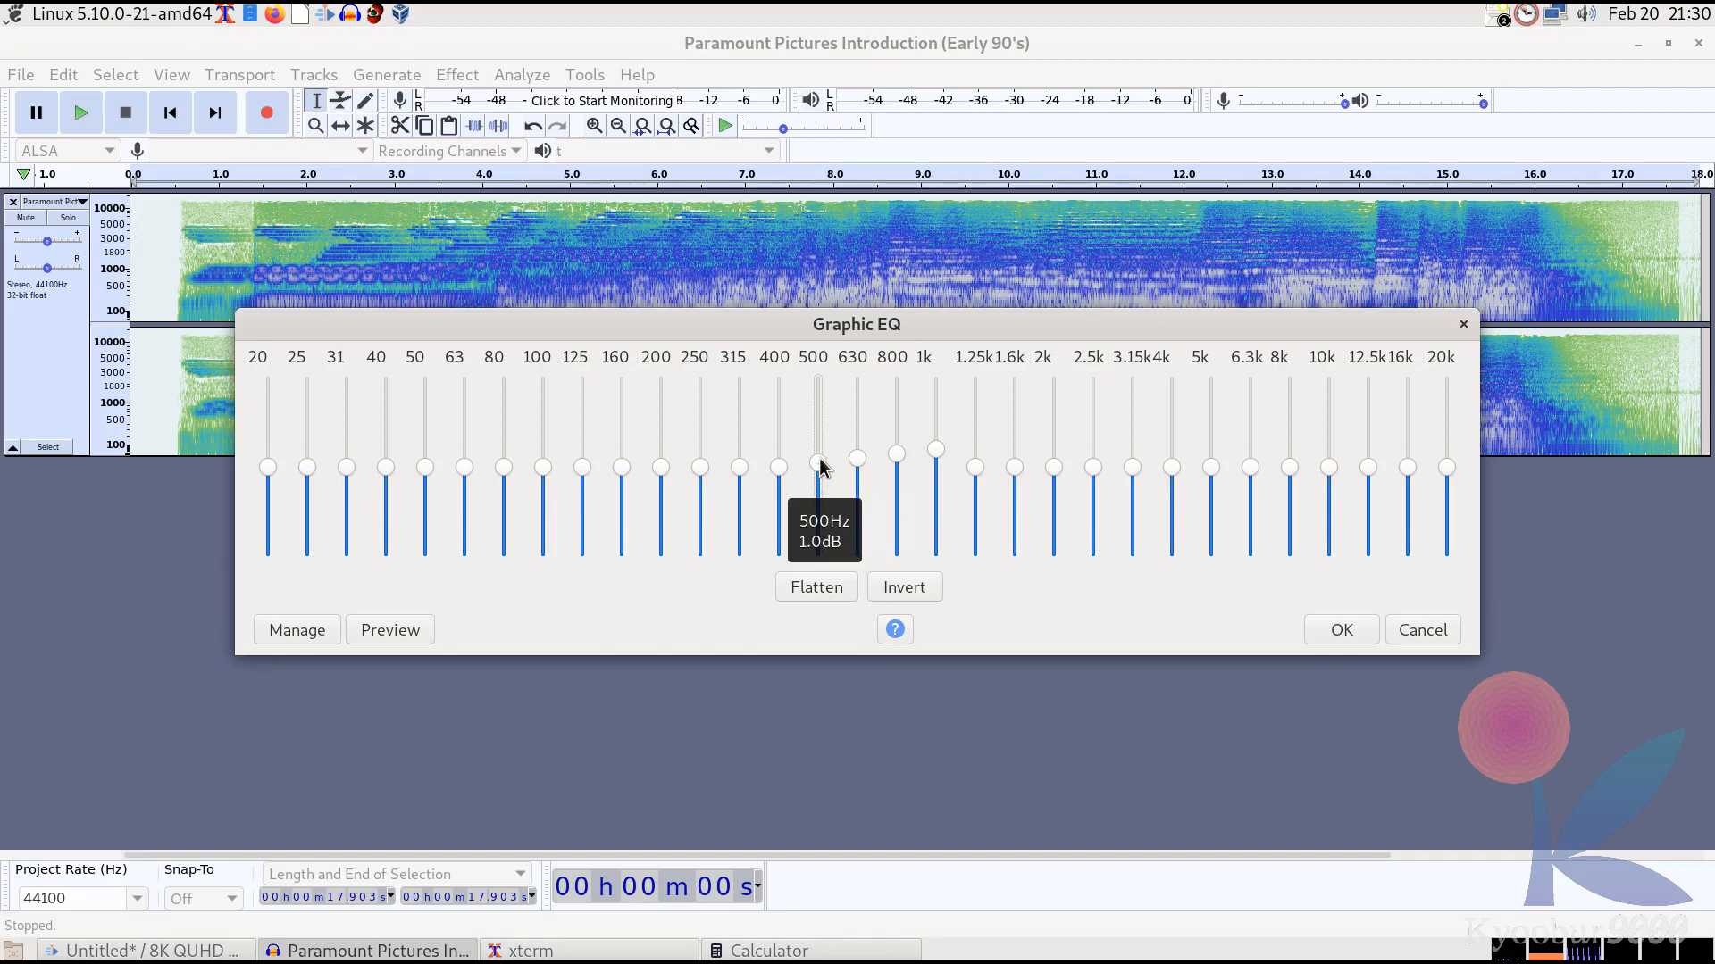
# Lower the Graphic EQ's 315 Hz band to -1 dB, 250 Hz to -2 dB and 200 Hz to -3 dB.
pyautogui.click(738, 469)
pyautogui.press('Down')
pyautogui.click(701, 468)
pyautogui.press('Down')
pyautogui.press('Down')
pyautogui.click(661, 468)
pyautogui.press('Down')
pyautogui.press('Down')
pyautogui.press('Down')
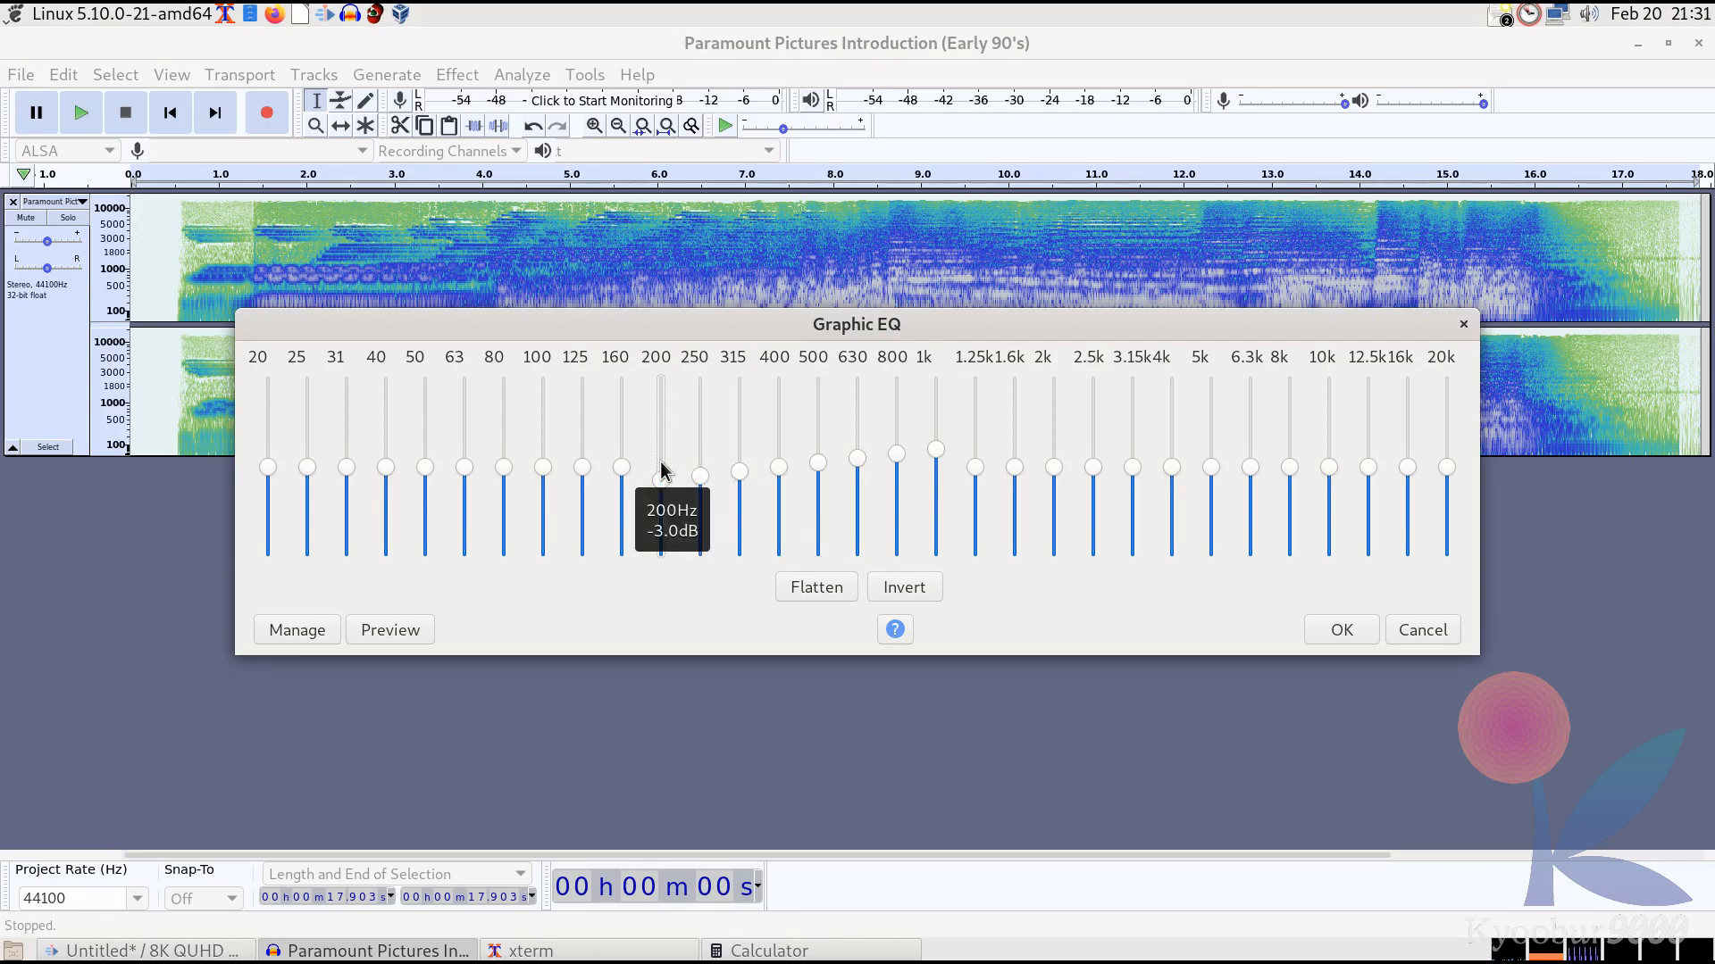
# Lower the Graphic EQ's 160 Hz band to -4 dB and the 125 Hz band to -5 dB.
pyautogui.click(622, 470)
pyautogui.press('Down')
pyautogui.press('Down')
pyautogui.press('Down')
pyautogui.press('Down')
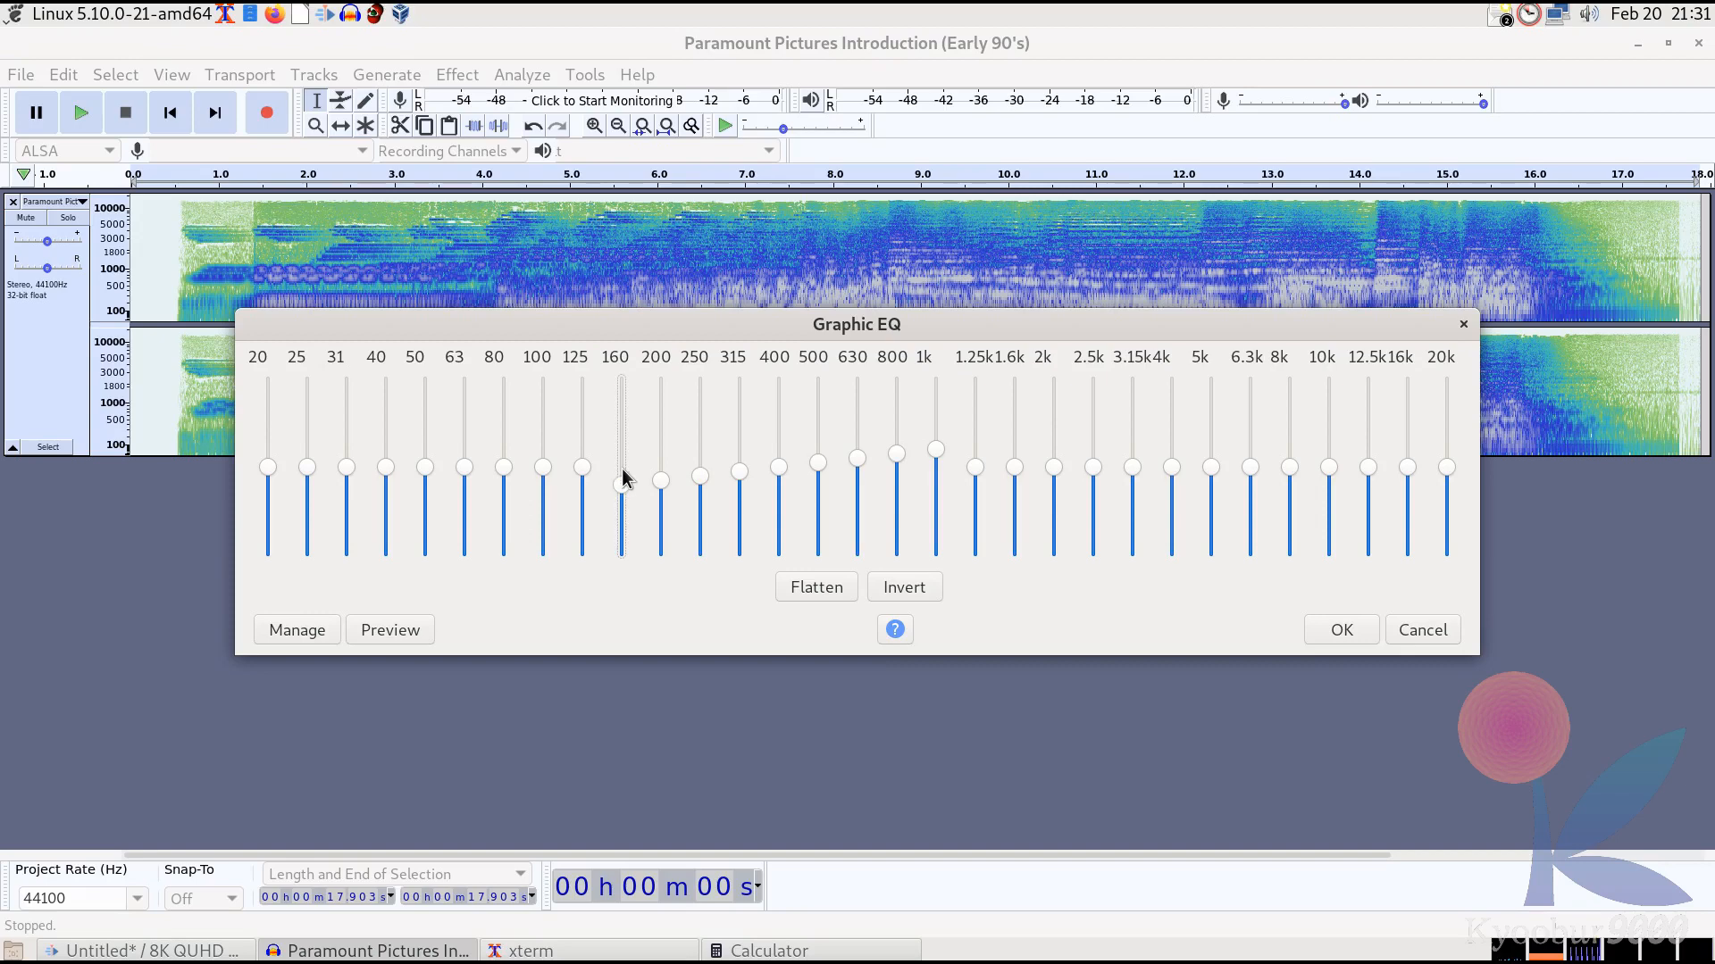
pyautogui.click(581, 470)
pyautogui.press('Down')
pyautogui.press('Down')
pyautogui.press('Down')
pyautogui.press('Down')
pyautogui.press('Down')
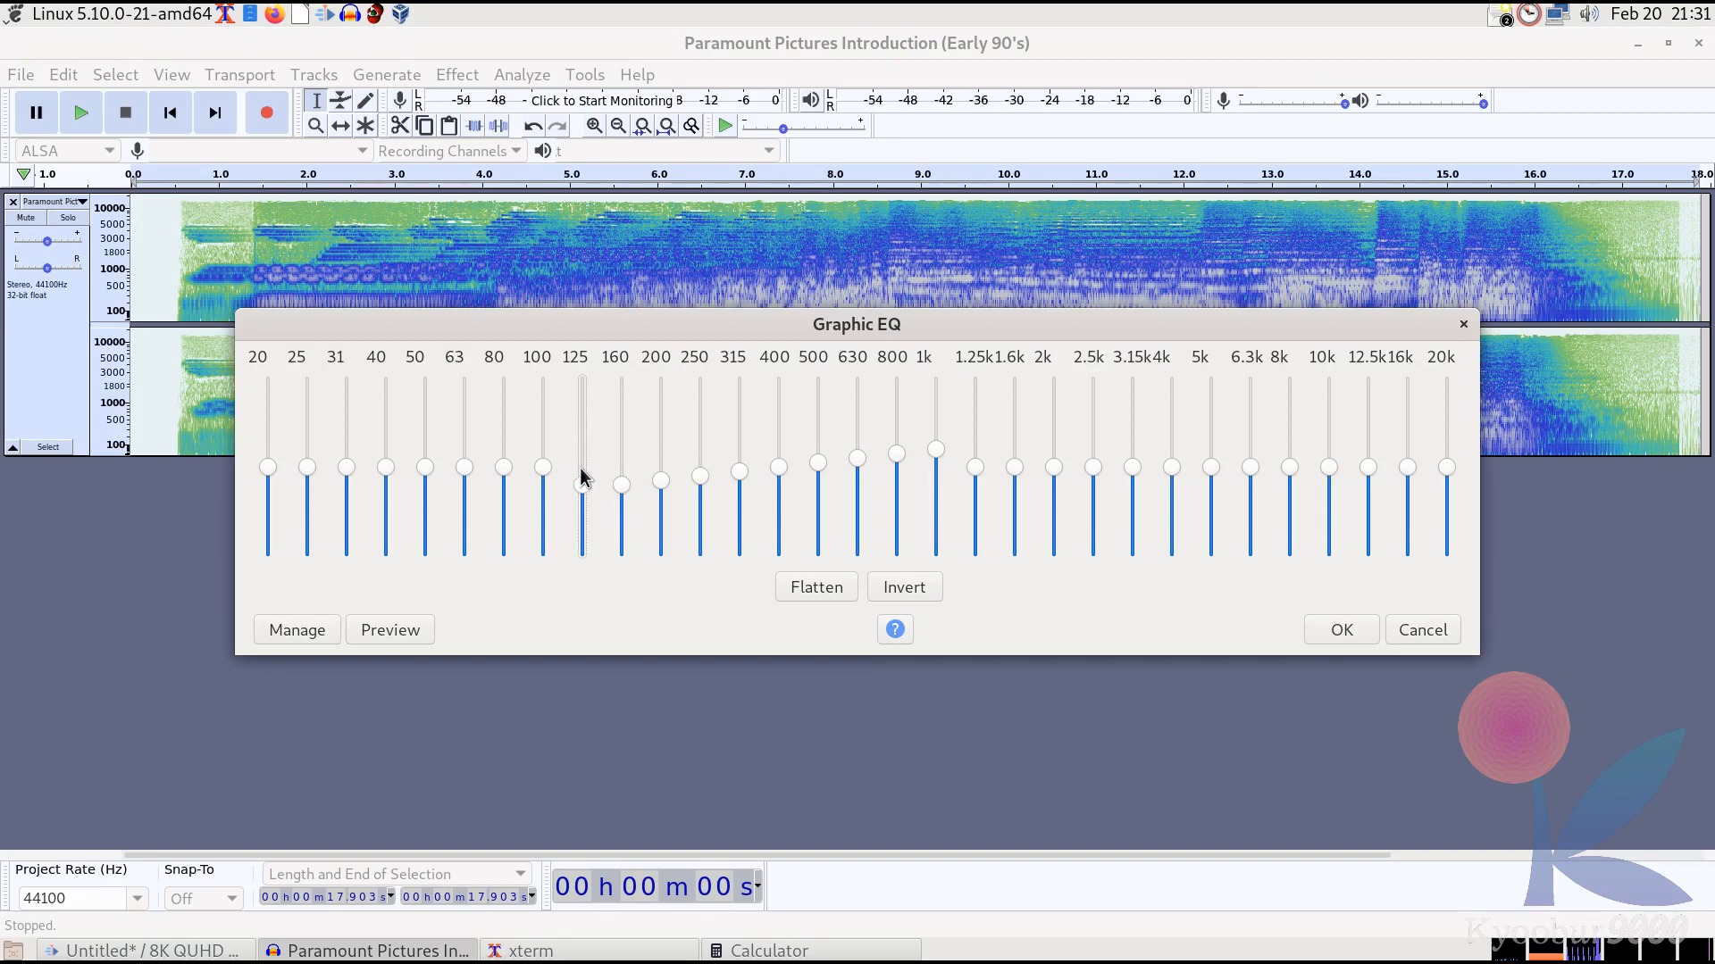
# Lower the Graphic EQ's 100 Hz band to -6 dB.
pyautogui.click(539, 475)
pyautogui.press('Down')
pyautogui.press('Down')
pyautogui.press('Down')
pyautogui.press('Down')
pyautogui.press('Down')
pyautogui.press('Down')
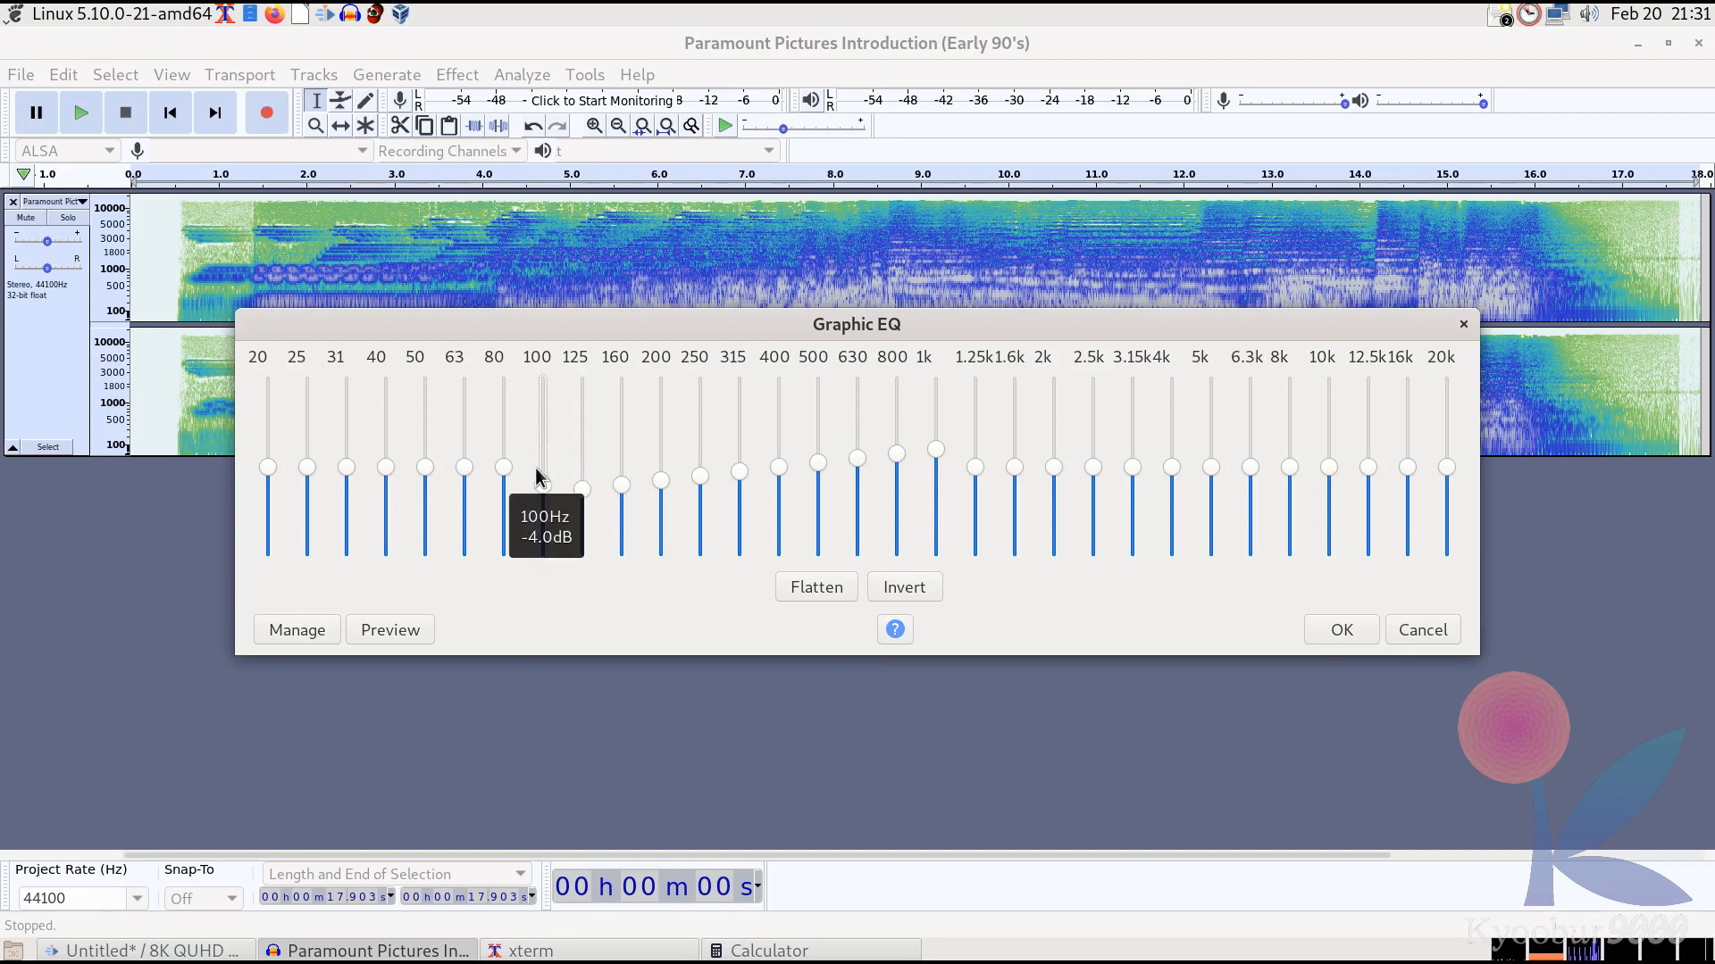
# Lower the Graphic EQ's 80 Hz band to -7 dB.
pyautogui.click(508, 470)
pyautogui.press('Down')
pyautogui.press('Down')
pyautogui.press('Down')
pyautogui.press('Down')
pyautogui.press('Down')
pyautogui.press('Down')
pyautogui.press('Down')
pyautogui.press('Down')
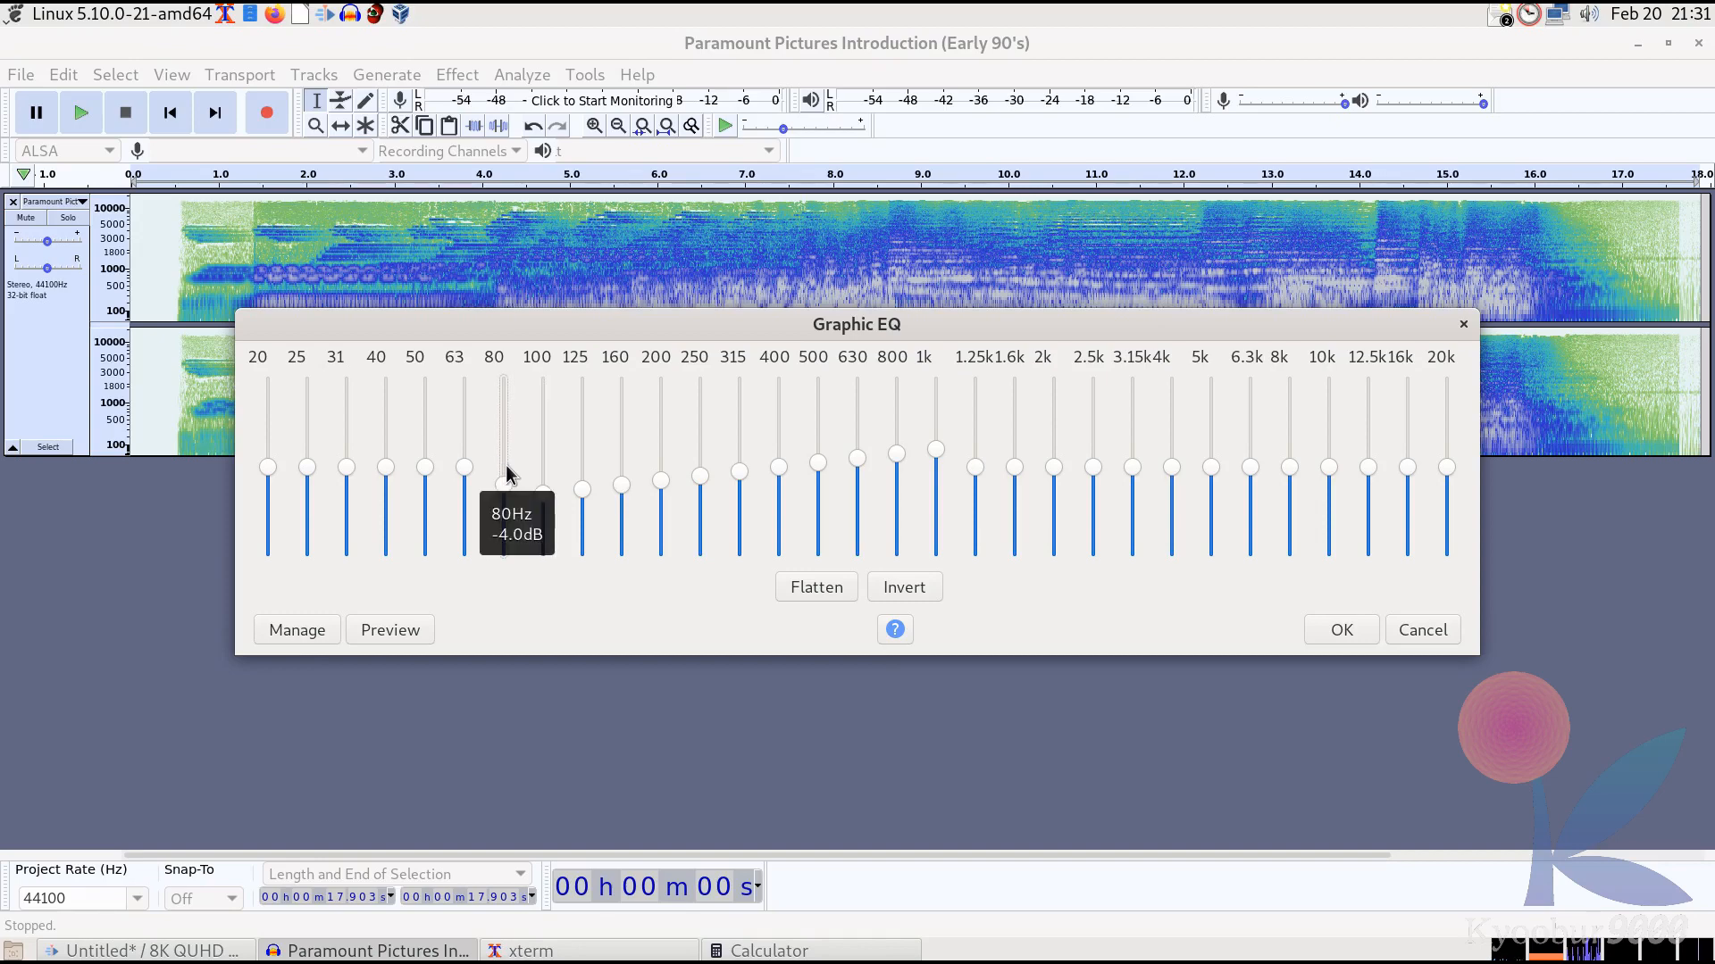
# Lower the Graphic EQ's 63 Hz band to -8 dB.
pyautogui.click(457, 473)
pyautogui.press('Down')
pyautogui.press('Down')
pyautogui.press('Down')
pyautogui.press('Down')
pyautogui.press('Down')
pyautogui.press('Down')
pyautogui.press('Down')
pyautogui.press('Down')
pyautogui.press('Down')
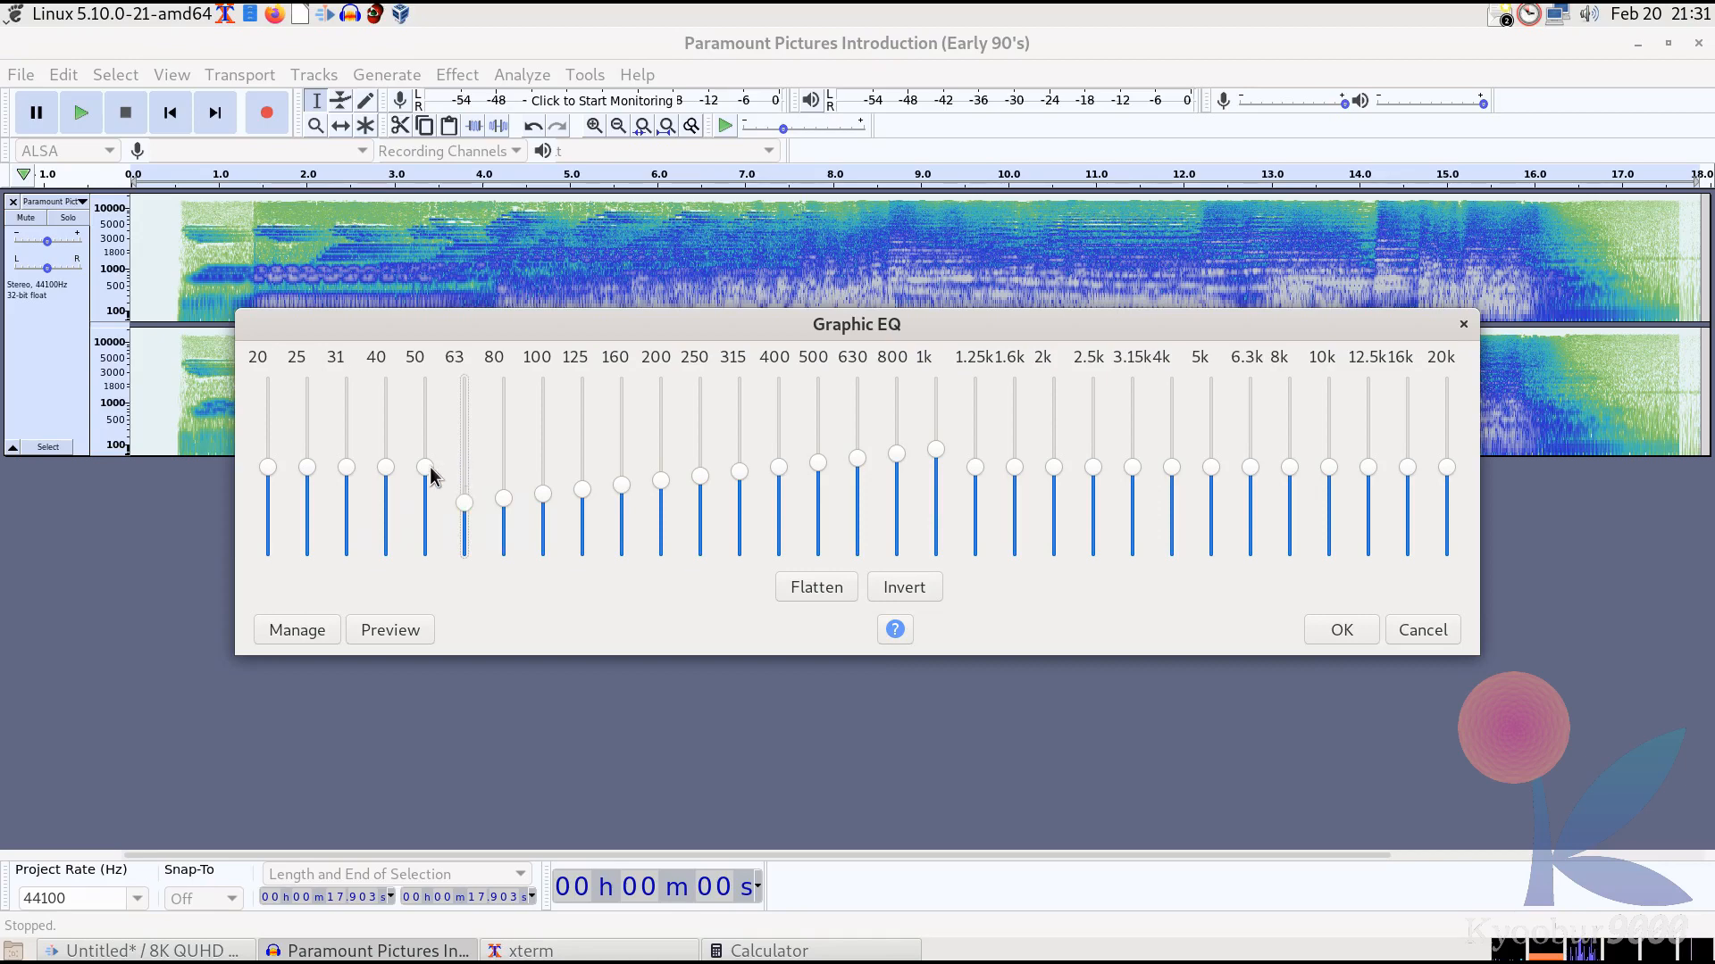
# Lower the Graphic EQ's 50 Hz band to -9 dB.
pyautogui.click(428, 476)
pyautogui.press('Down')
pyautogui.press('Down')
pyautogui.press('Down')
pyautogui.press('Down')
pyautogui.press('Down')
pyautogui.press('Down')
pyautogui.press('Down')
pyautogui.press('Down')
pyautogui.press('Down')
pyautogui.press('Down')
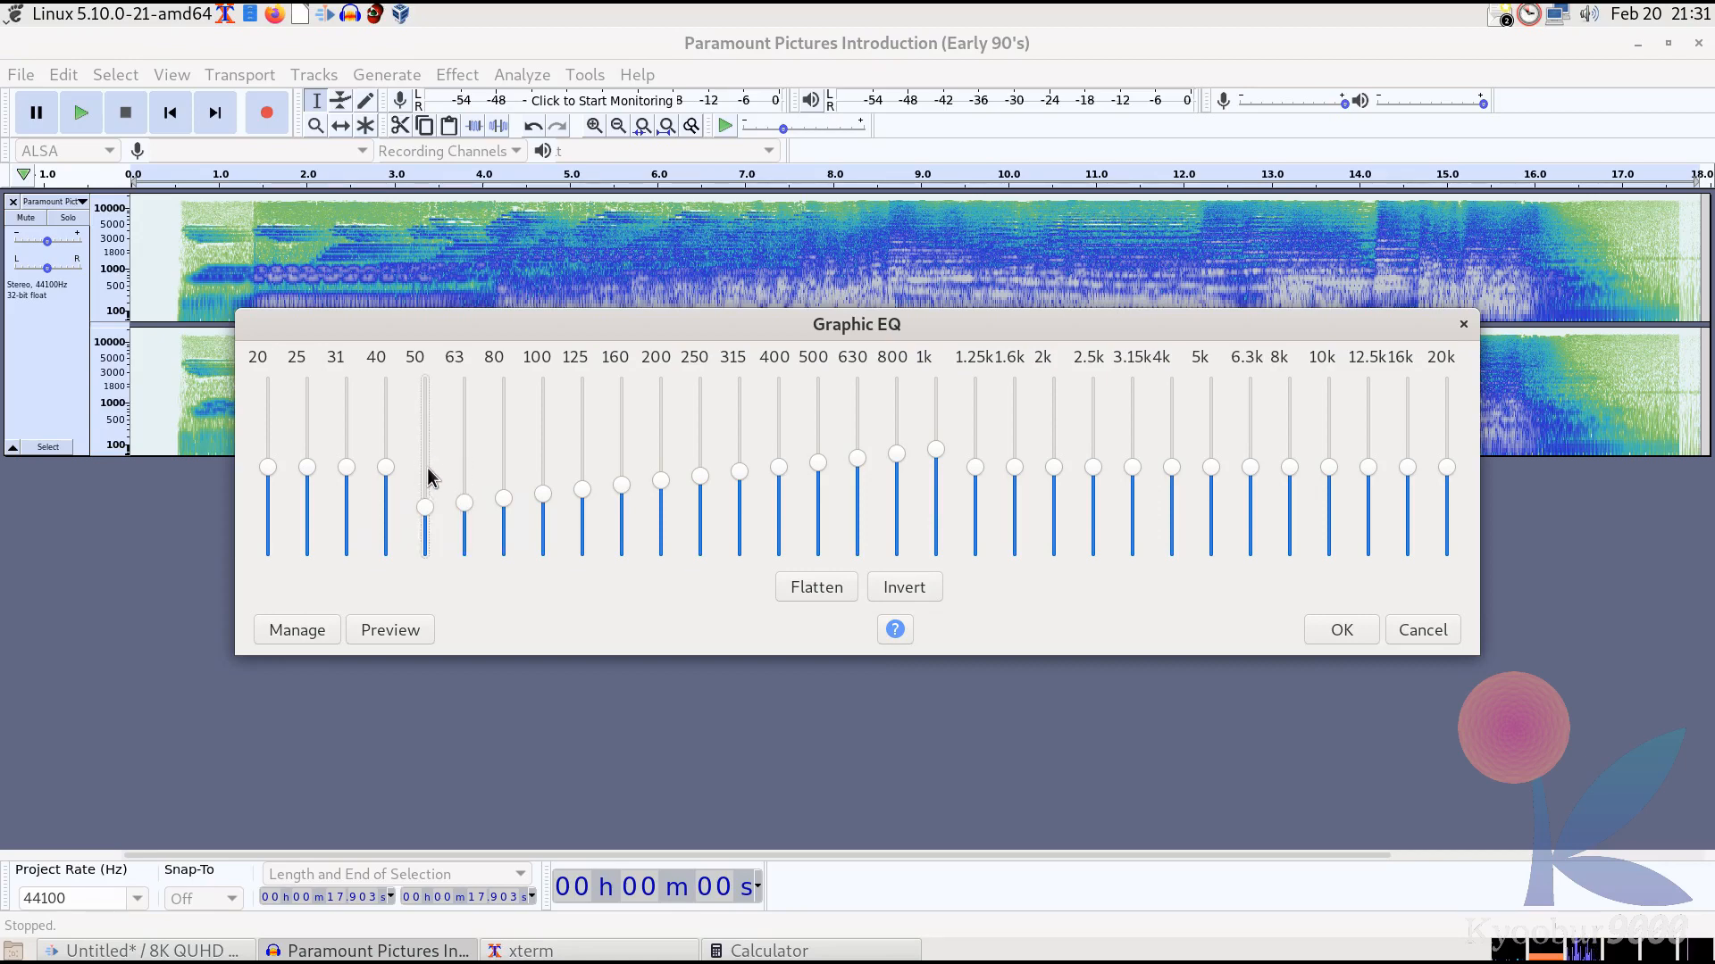
# Lower the Graphic EQ's 40 Hz band to -10 dB.
pyautogui.click(388, 476)
pyautogui.press('Down')
pyautogui.press('Down')
pyautogui.press('Down')
pyautogui.press('Down')
pyautogui.press('Down')
pyautogui.press('Down')
pyautogui.press('Down')
pyautogui.press('Down')
pyautogui.press('Down')
pyautogui.press('Down')
pyautogui.press('Down')
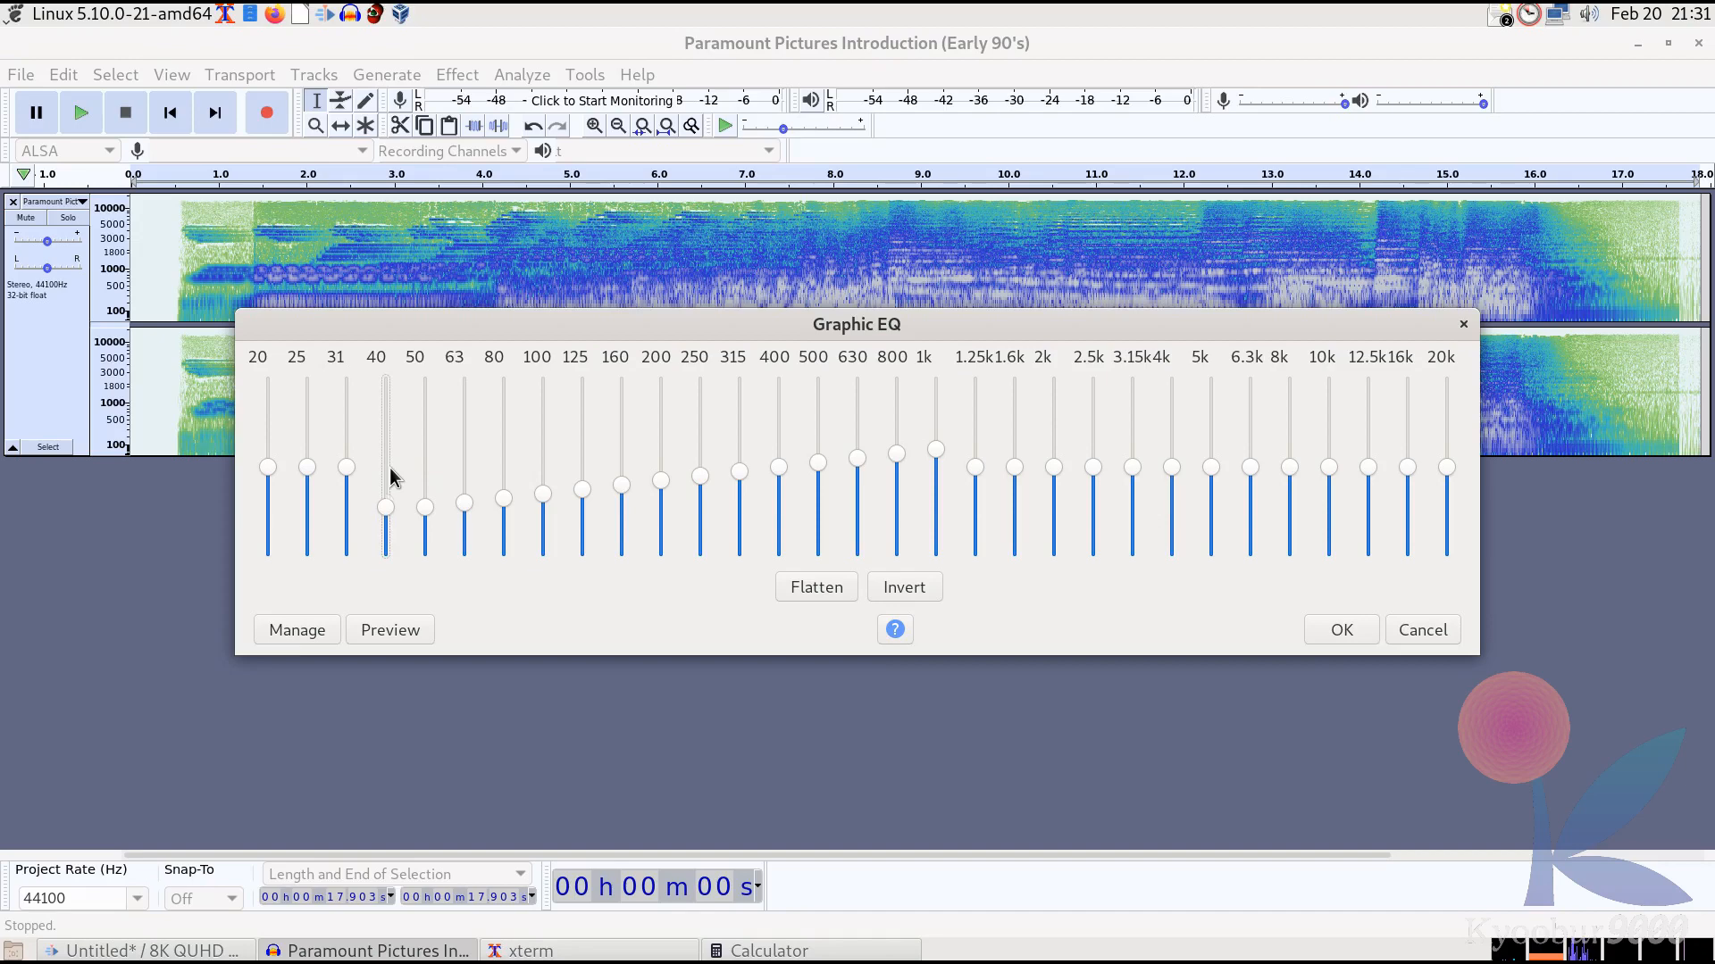
pyautogui.press('Down')
# Lower the Graphic EQ's 31 Hz band to -11 dB.
pyautogui.press('Down')
pyautogui.press('Down')
pyautogui.press('Down')
pyautogui.press('Down')
pyautogui.press('Down')
pyautogui.press('Down')
pyautogui.press('Down')
pyautogui.press('Down')
pyautogui.press('Down')
pyautogui.press('Down')
pyautogui.press('Down')
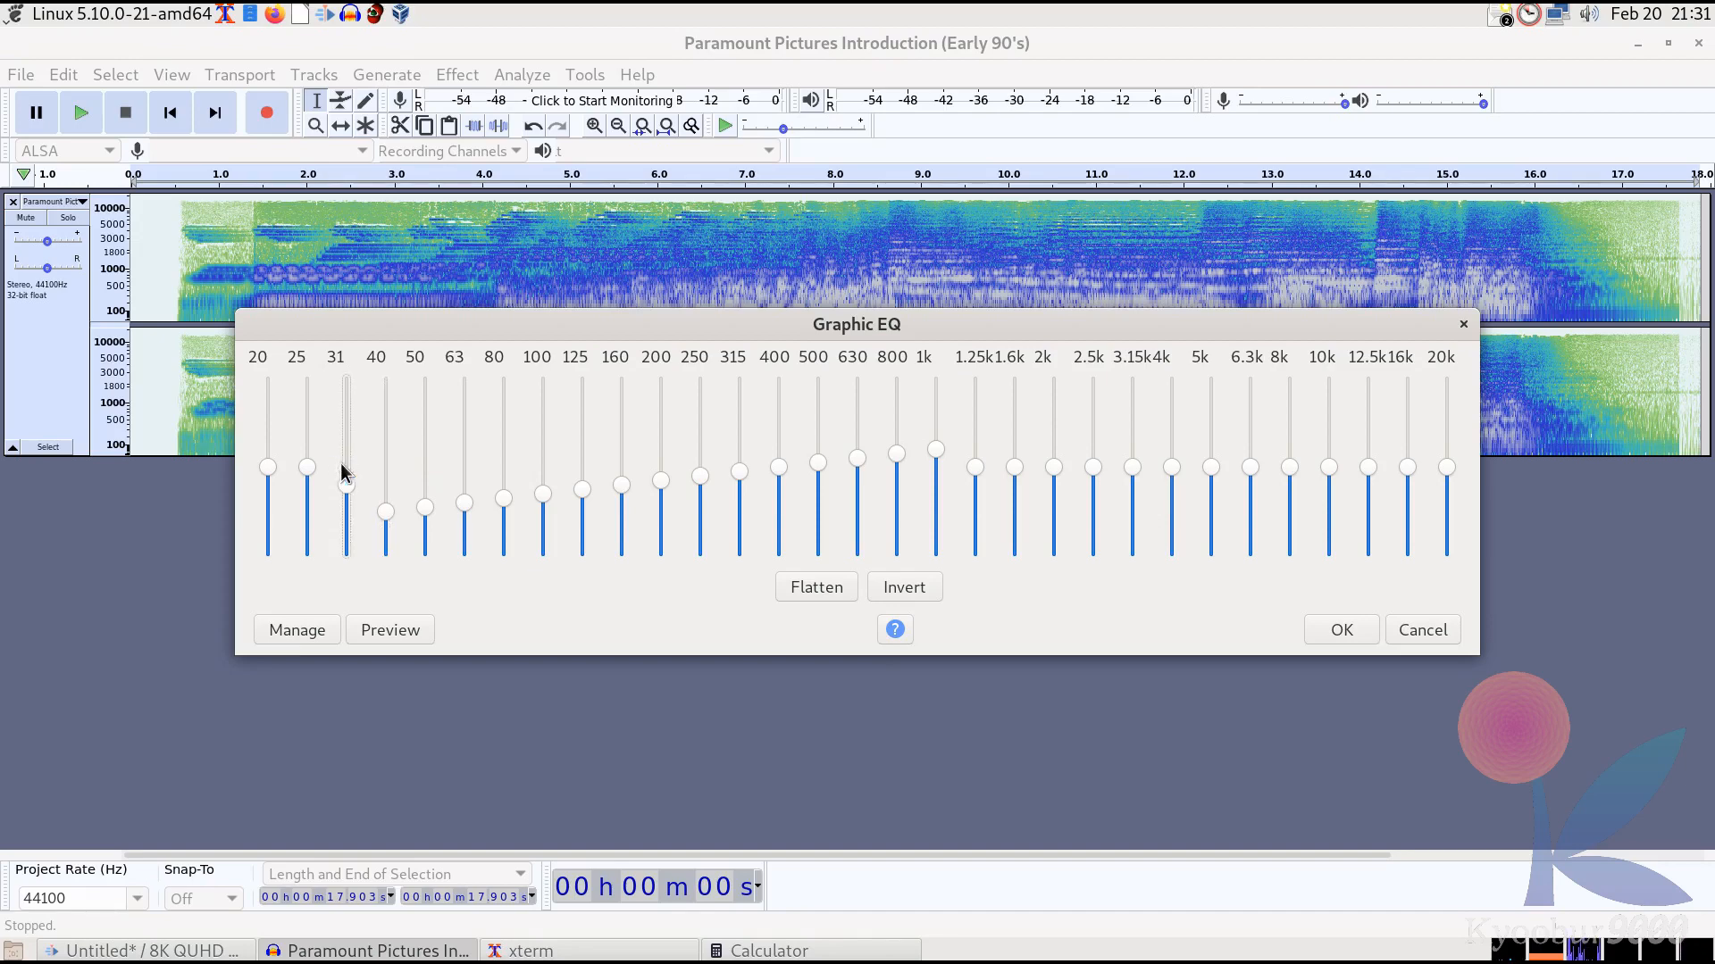
pyautogui.press('Up')
# Lower the Graphic EQ's 25 Hz band to -12 dB.
pyautogui.click(312, 464)
pyautogui.press('Down')
pyautogui.press('Down')
pyautogui.press('Down')
pyautogui.press('Down')
pyautogui.press('Down')
pyautogui.press('Down')
pyautogui.press('Down')
pyautogui.press('Down')
pyautogui.press('Down')
pyautogui.press('Down')
pyautogui.press('Down')
pyautogui.press('Down')
# Lower the Graphic EQ's 20 Hz band to -13 dB.
pyautogui.click(266, 469)
pyautogui.press('Down')
pyautogui.press('Down')
pyautogui.press('Down')
pyautogui.press('Down')
pyautogui.press('Down')
pyautogui.press('Down')
pyautogui.press('Down')
pyautogui.press('Down')
pyautogui.press('Down')
pyautogui.press('Down')
pyautogui.press('Down')
pyautogui.press('Down')
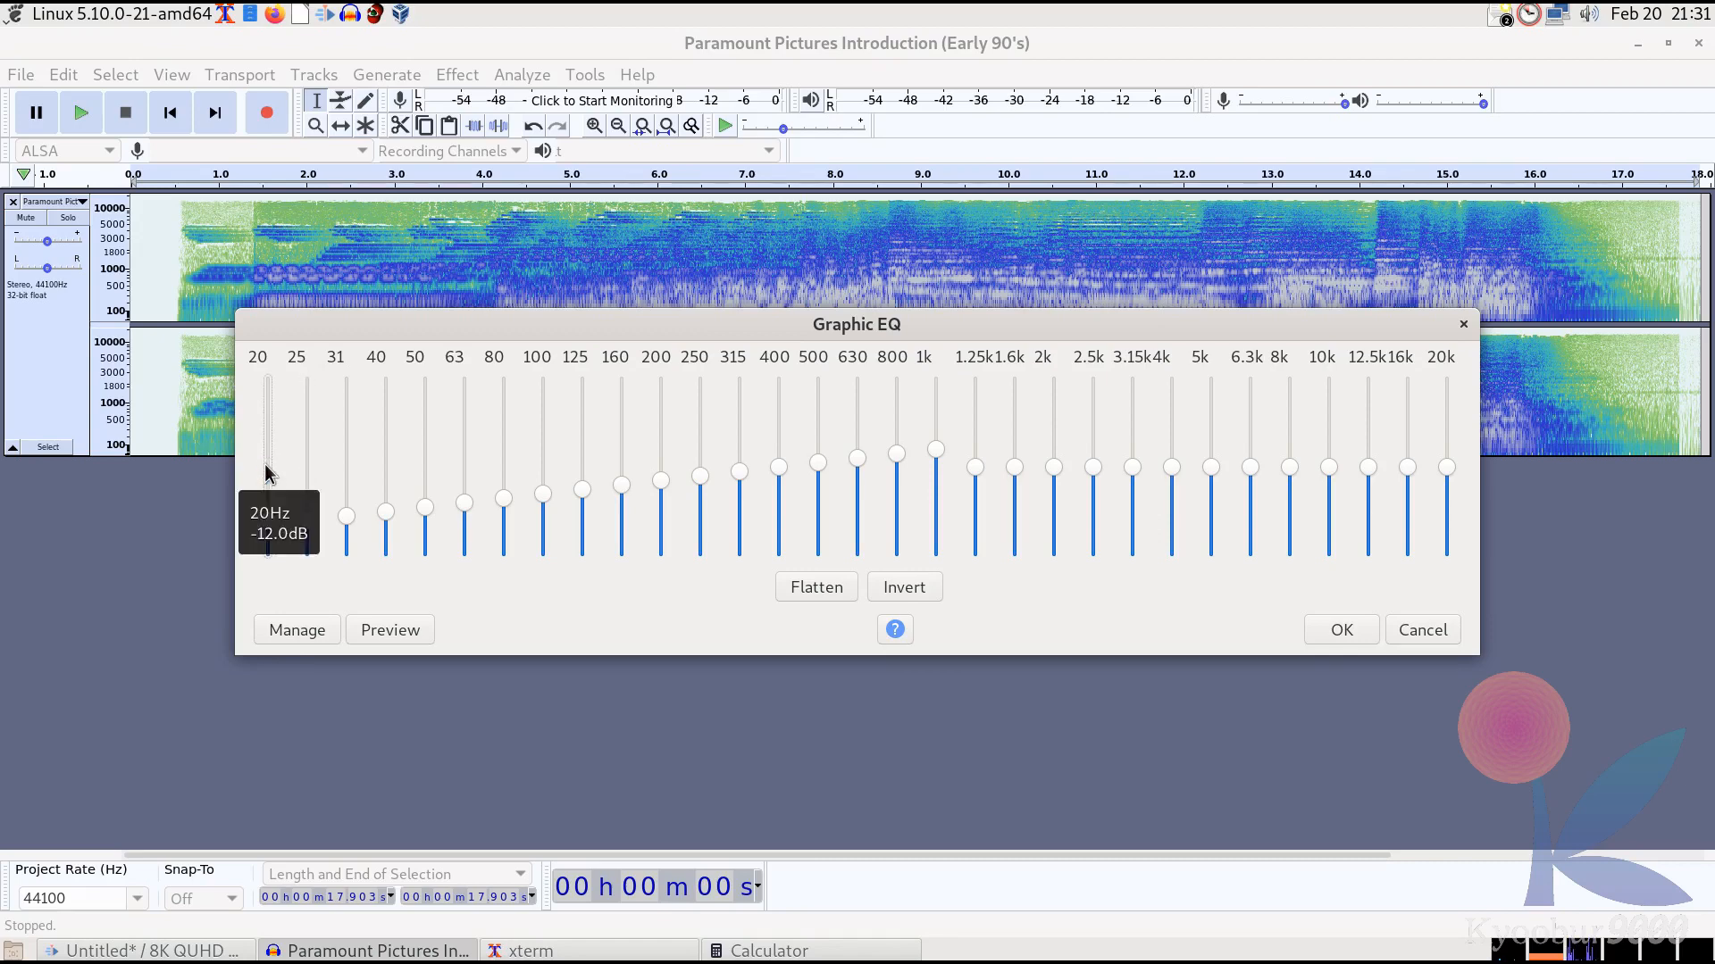
pyautogui.press('Down')
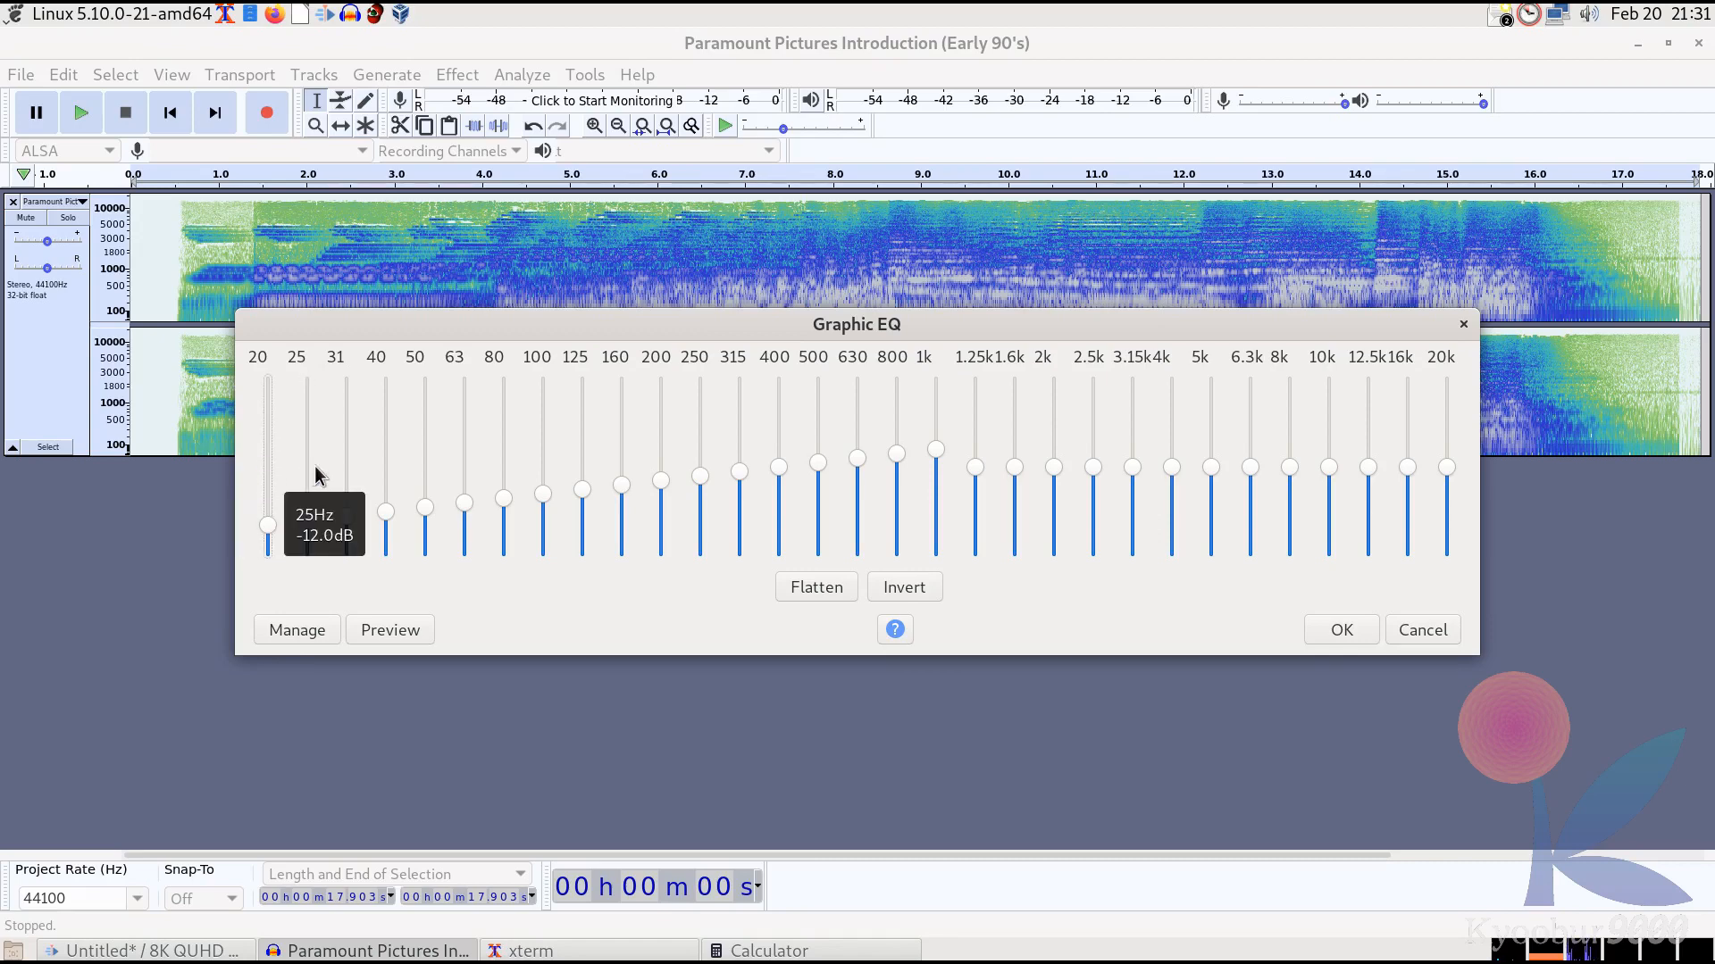
# Raise the Graphic EQ's 1.25 kHz band to 3 dB, 1.6 kHz to 2 dB and 2 kHz to 1 dB.
pyautogui.click(975, 469)
pyautogui.press('Up')
pyautogui.press('Up')
pyautogui.press('Up')
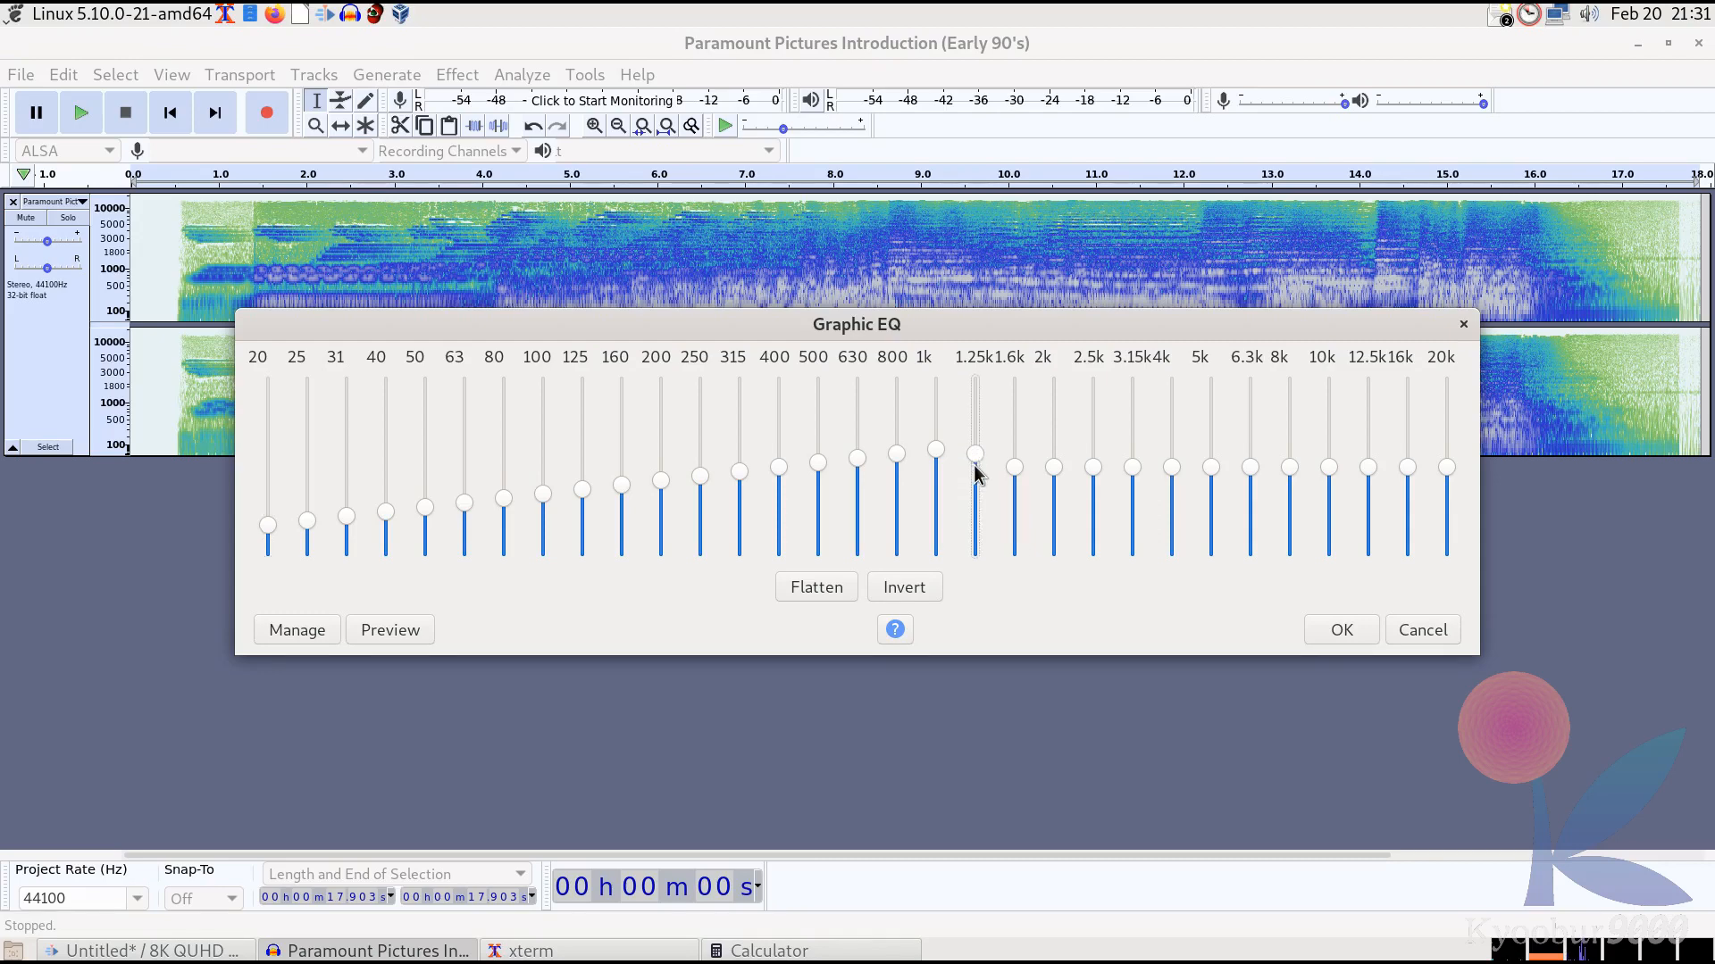
pyautogui.click(1016, 476)
pyautogui.press('Up')
pyautogui.press('Up')
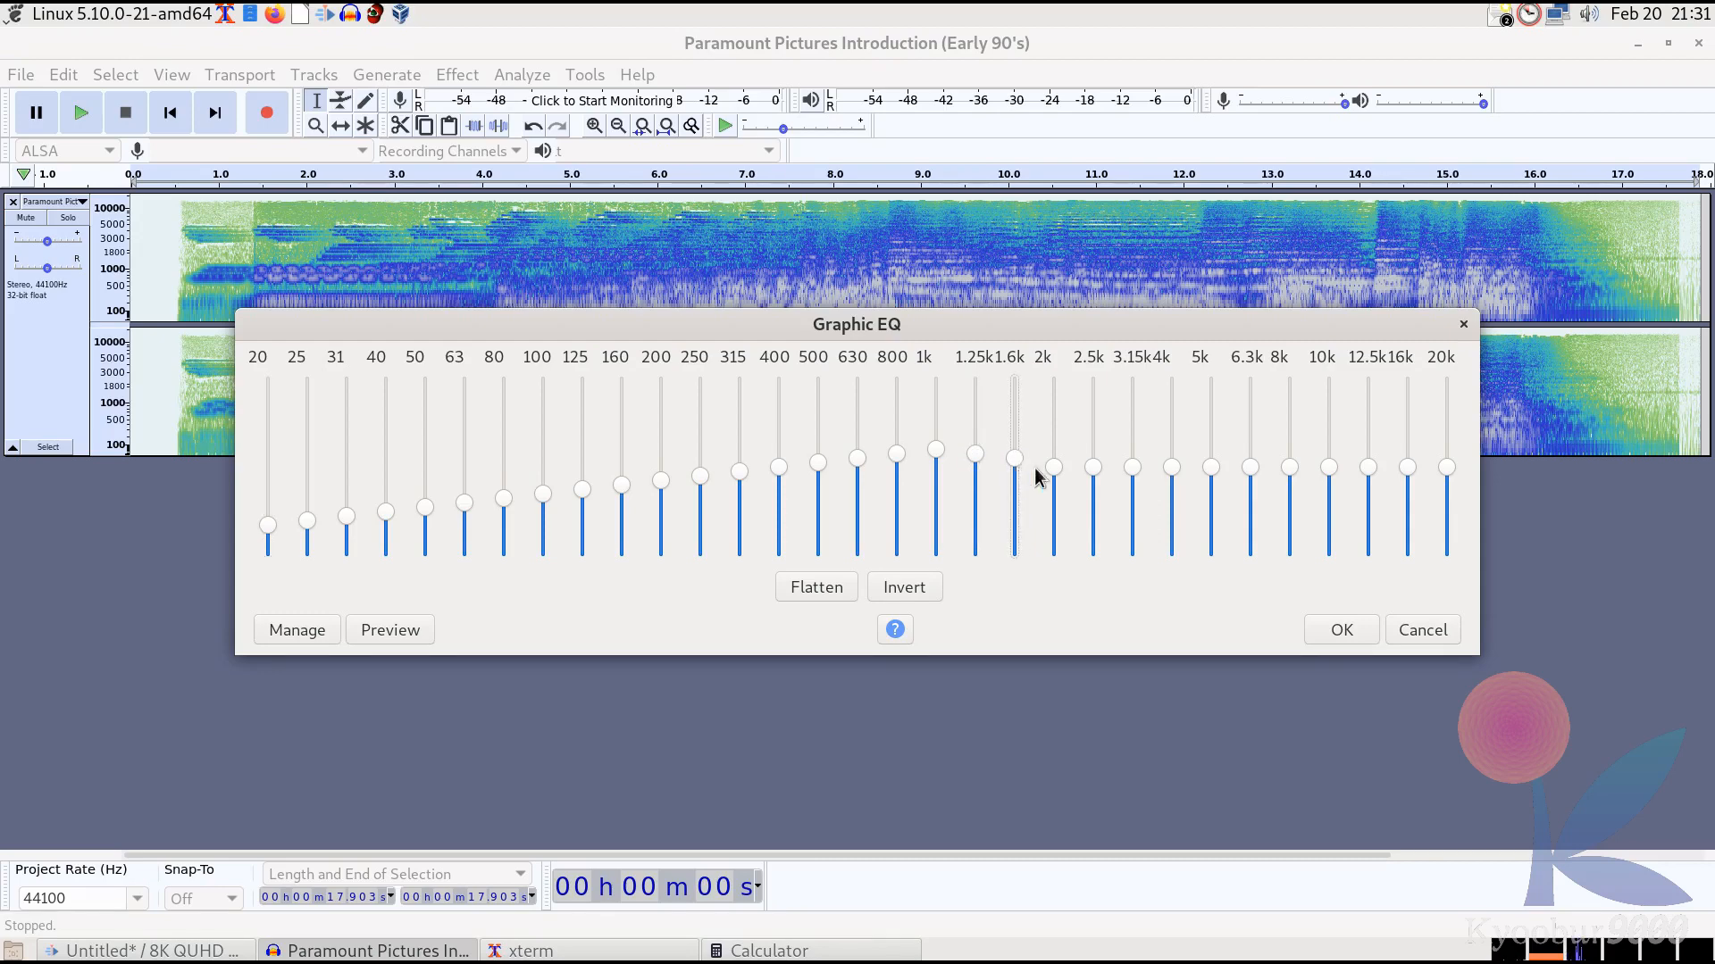
pyautogui.click(1057, 476)
pyautogui.press('Up')
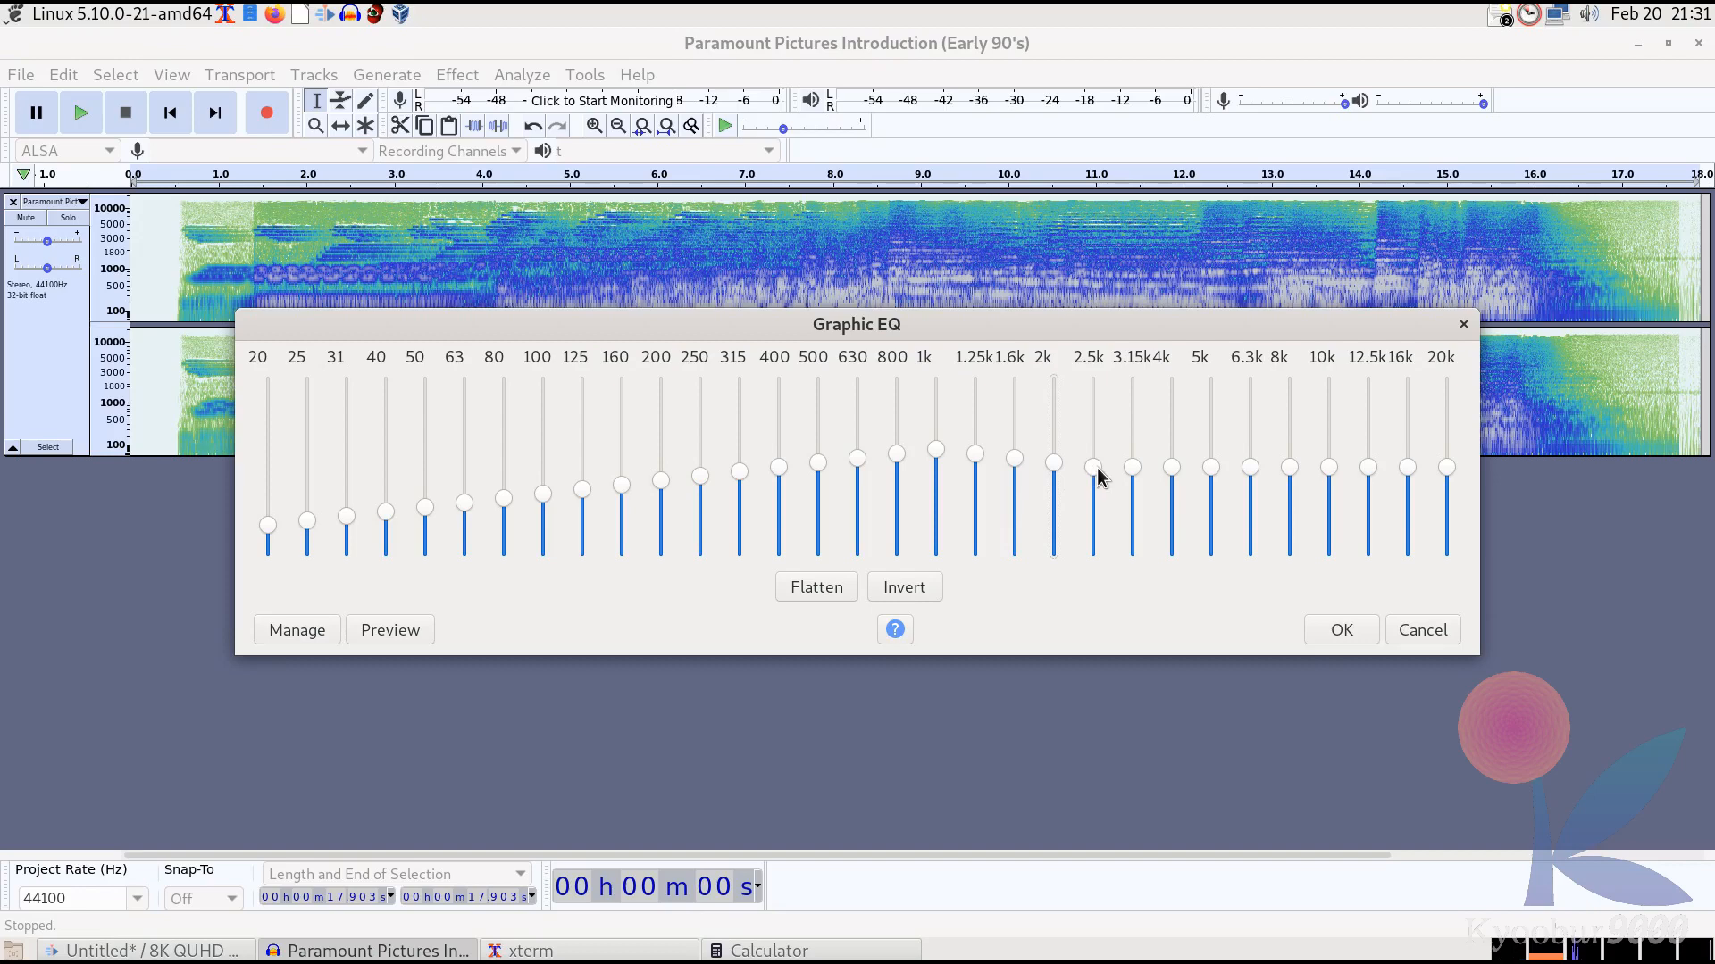
# Lower the Graphic EQ's 3.15 kHz band to -1 dB, 4 kHz to -2 dB and 5 kHz to -3 dB.
pyautogui.click(1136, 477)
pyautogui.press('Down')
pyautogui.click(1170, 473)
pyautogui.press('Down')
pyautogui.press('Down')
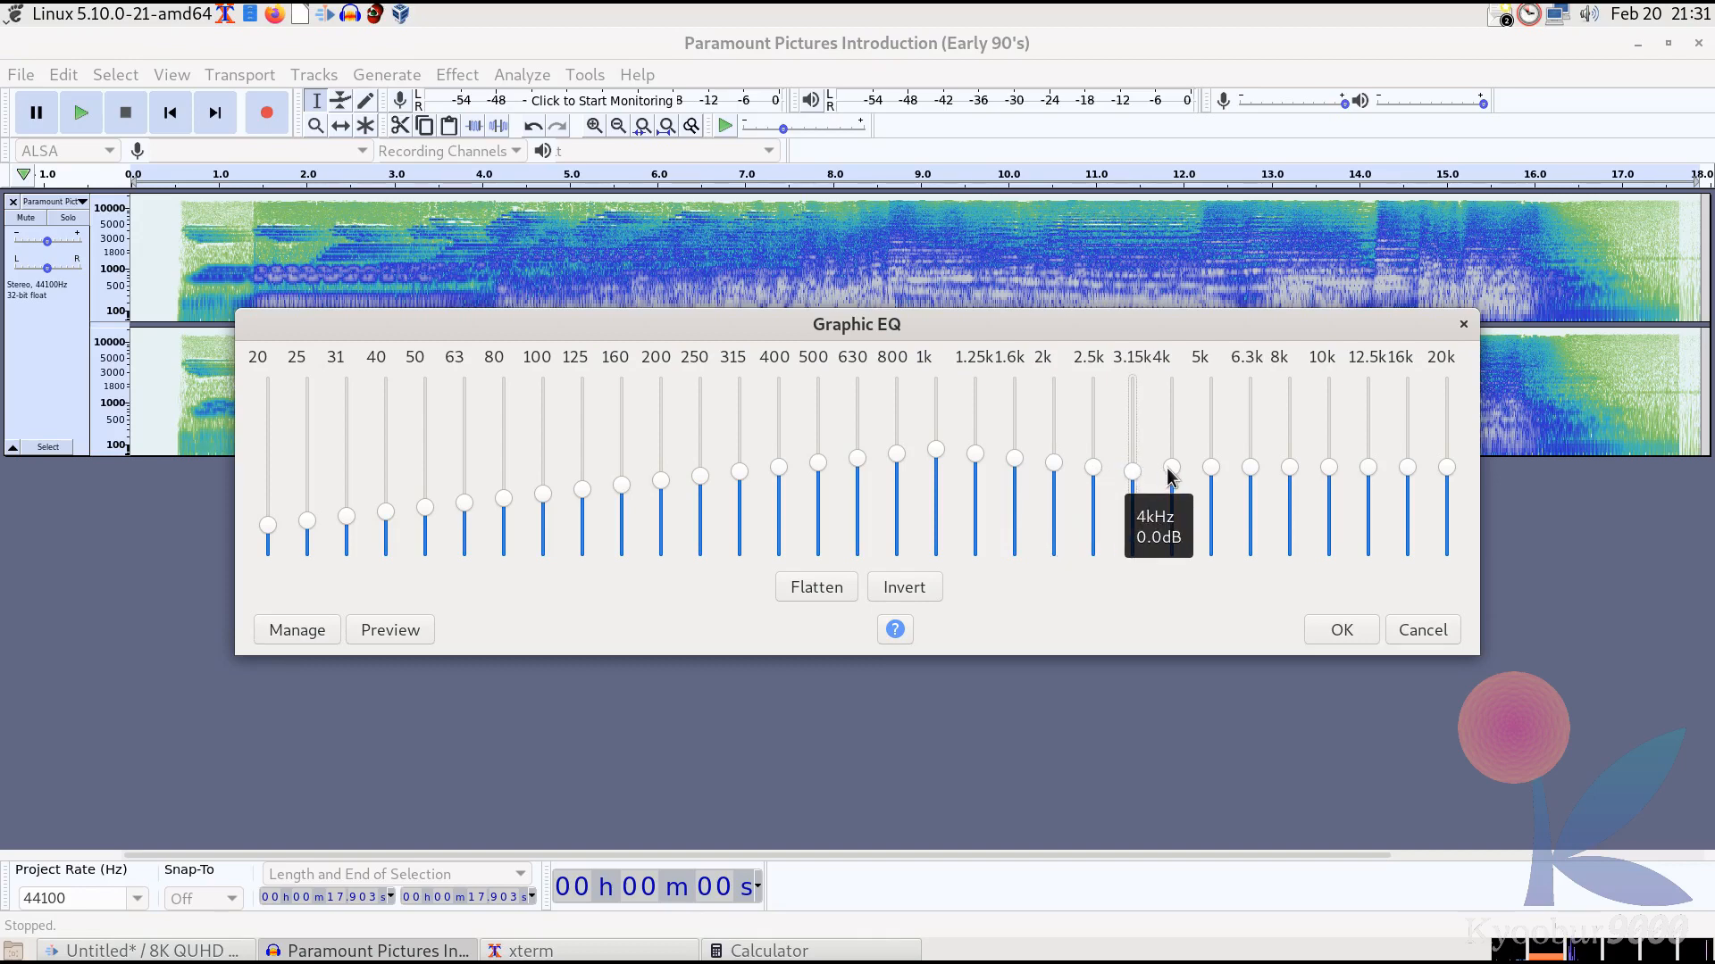
pyautogui.click(1209, 476)
pyautogui.press('Down')
pyautogui.press('Down')
pyautogui.press('Down')
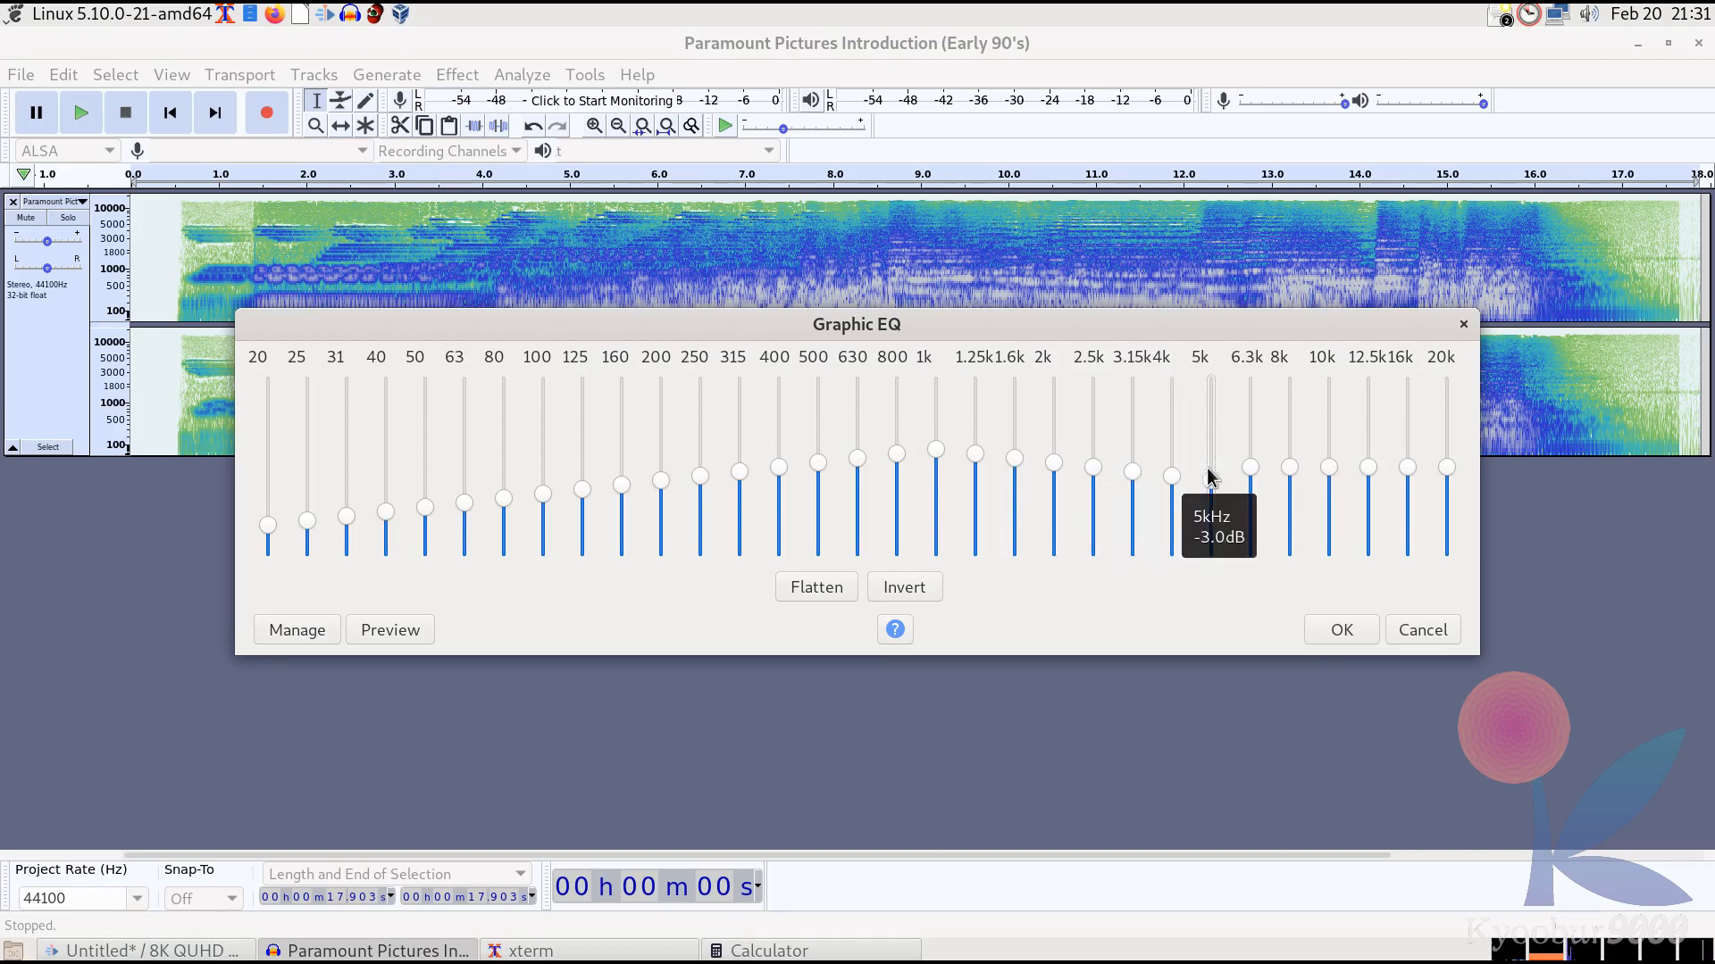
# Lower the Graphic EQ's 6.3 kHz band to -4 dB and the 8 kHz band to -5 dB.
pyautogui.click(1250, 474)
pyautogui.press('Down')
pyautogui.press('Down')
pyautogui.press('Down')
pyautogui.press('Down')
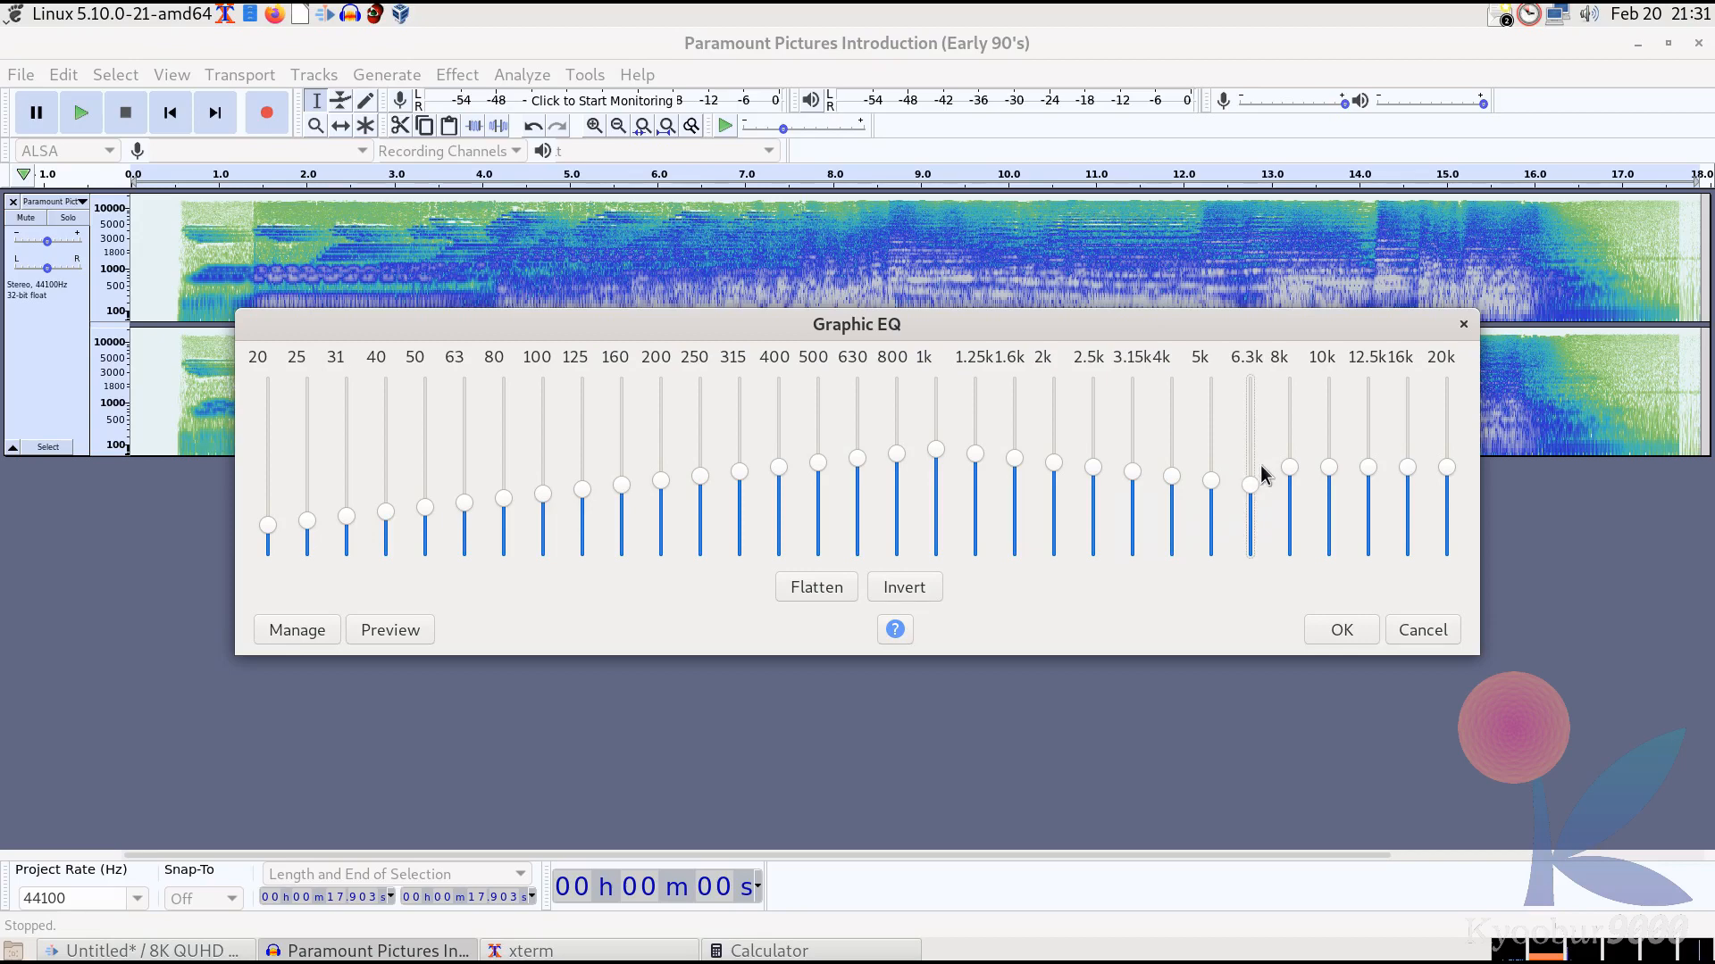
pyautogui.click(1283, 468)
pyautogui.press('Down')
pyautogui.press('Down')
pyautogui.press('Down')
pyautogui.press('Down')
pyautogui.press('Down')
# Lower the Graphic EQ's 10 kHz band to -6 dB and the 12.5 kHz band to -7 dB.
pyautogui.click(1328, 473)
pyautogui.press('Down')
pyautogui.press('Down')
pyautogui.press('Down')
pyautogui.press('Down')
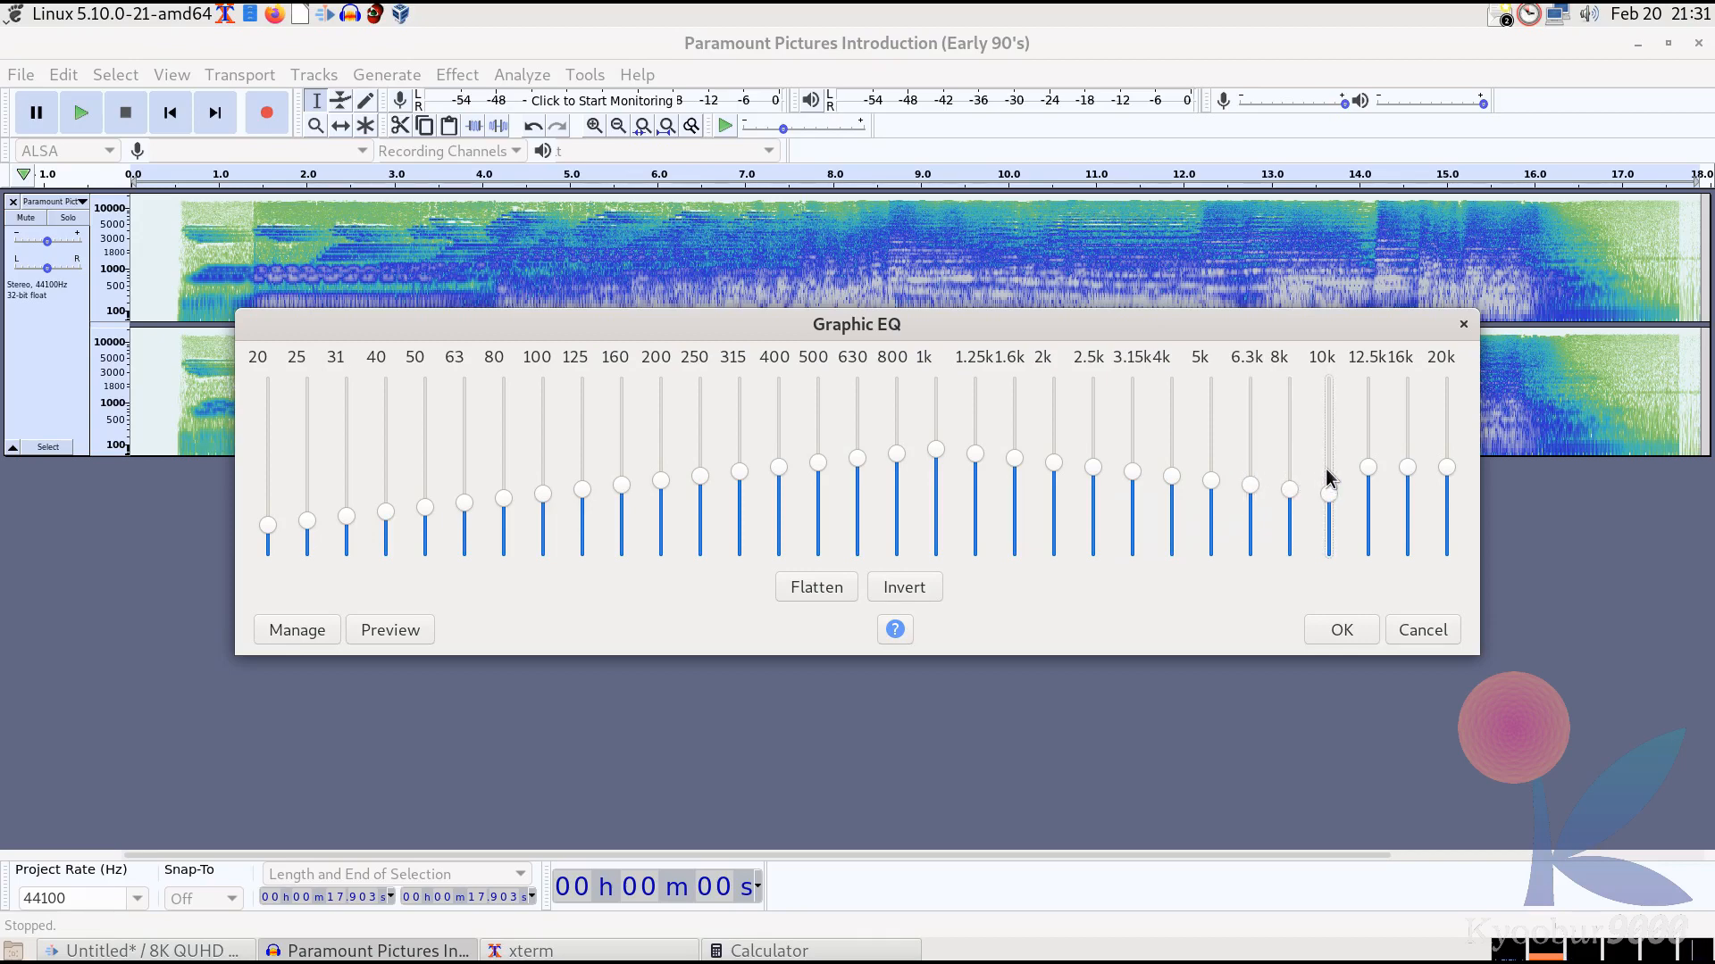
pyautogui.moveTo(1376, 478)
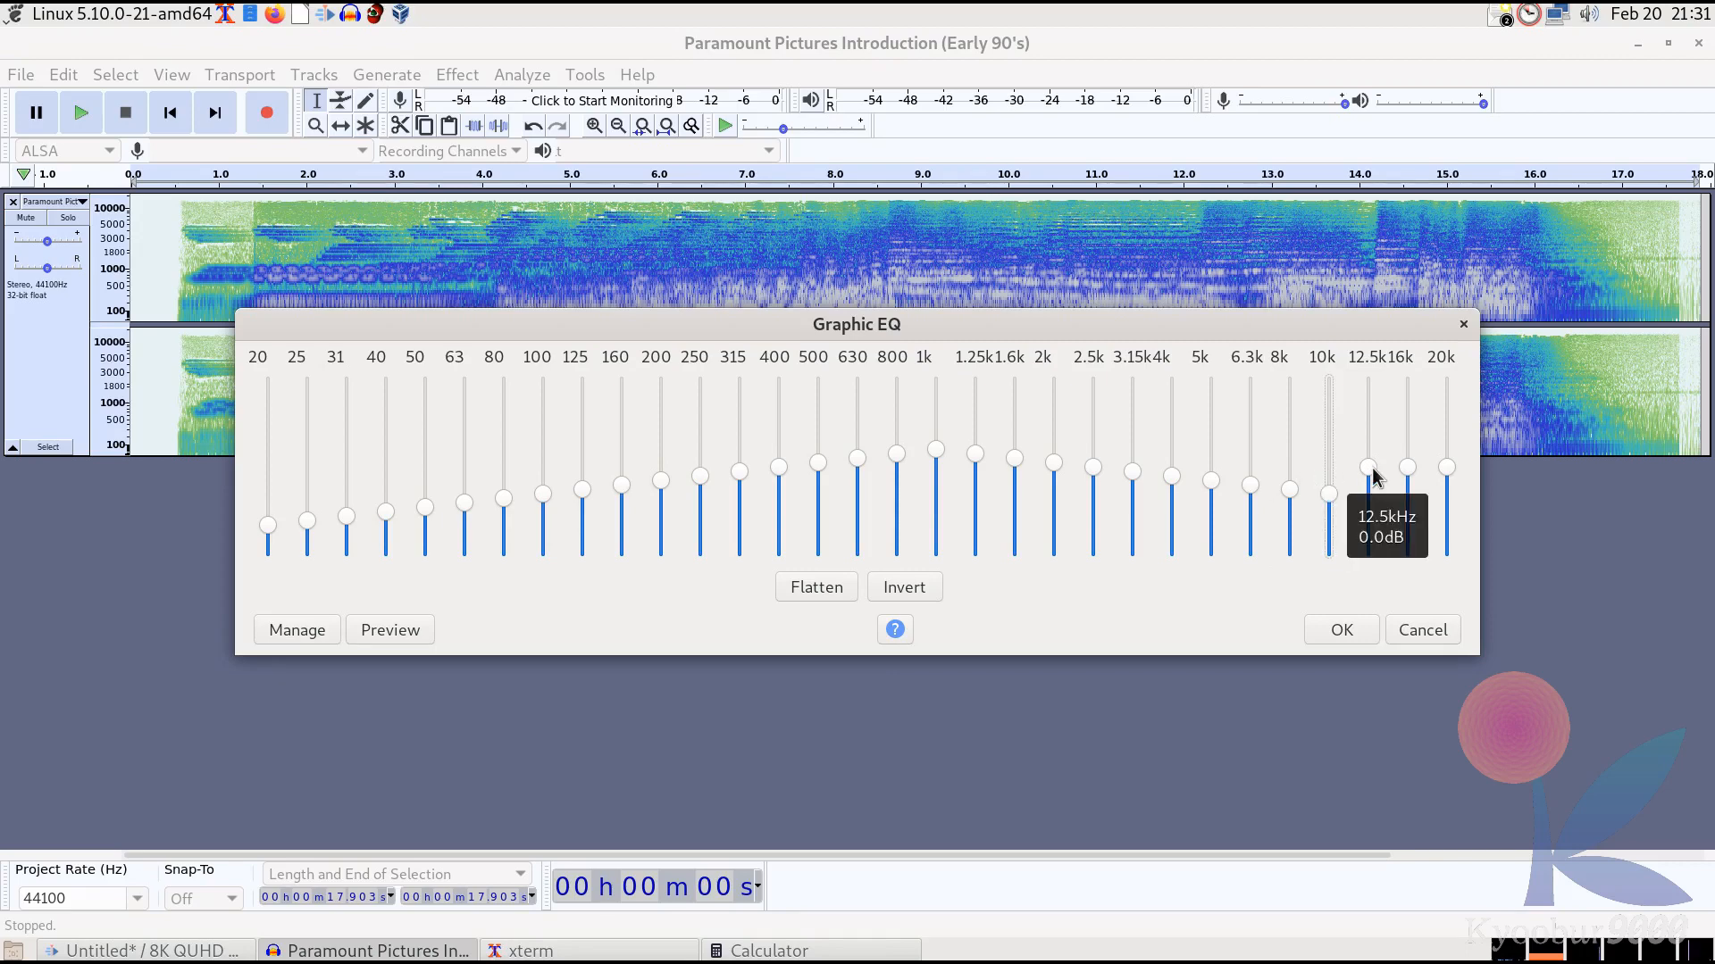
pyautogui.click(1373, 470)
pyautogui.scroll(-7, 1373, 473)
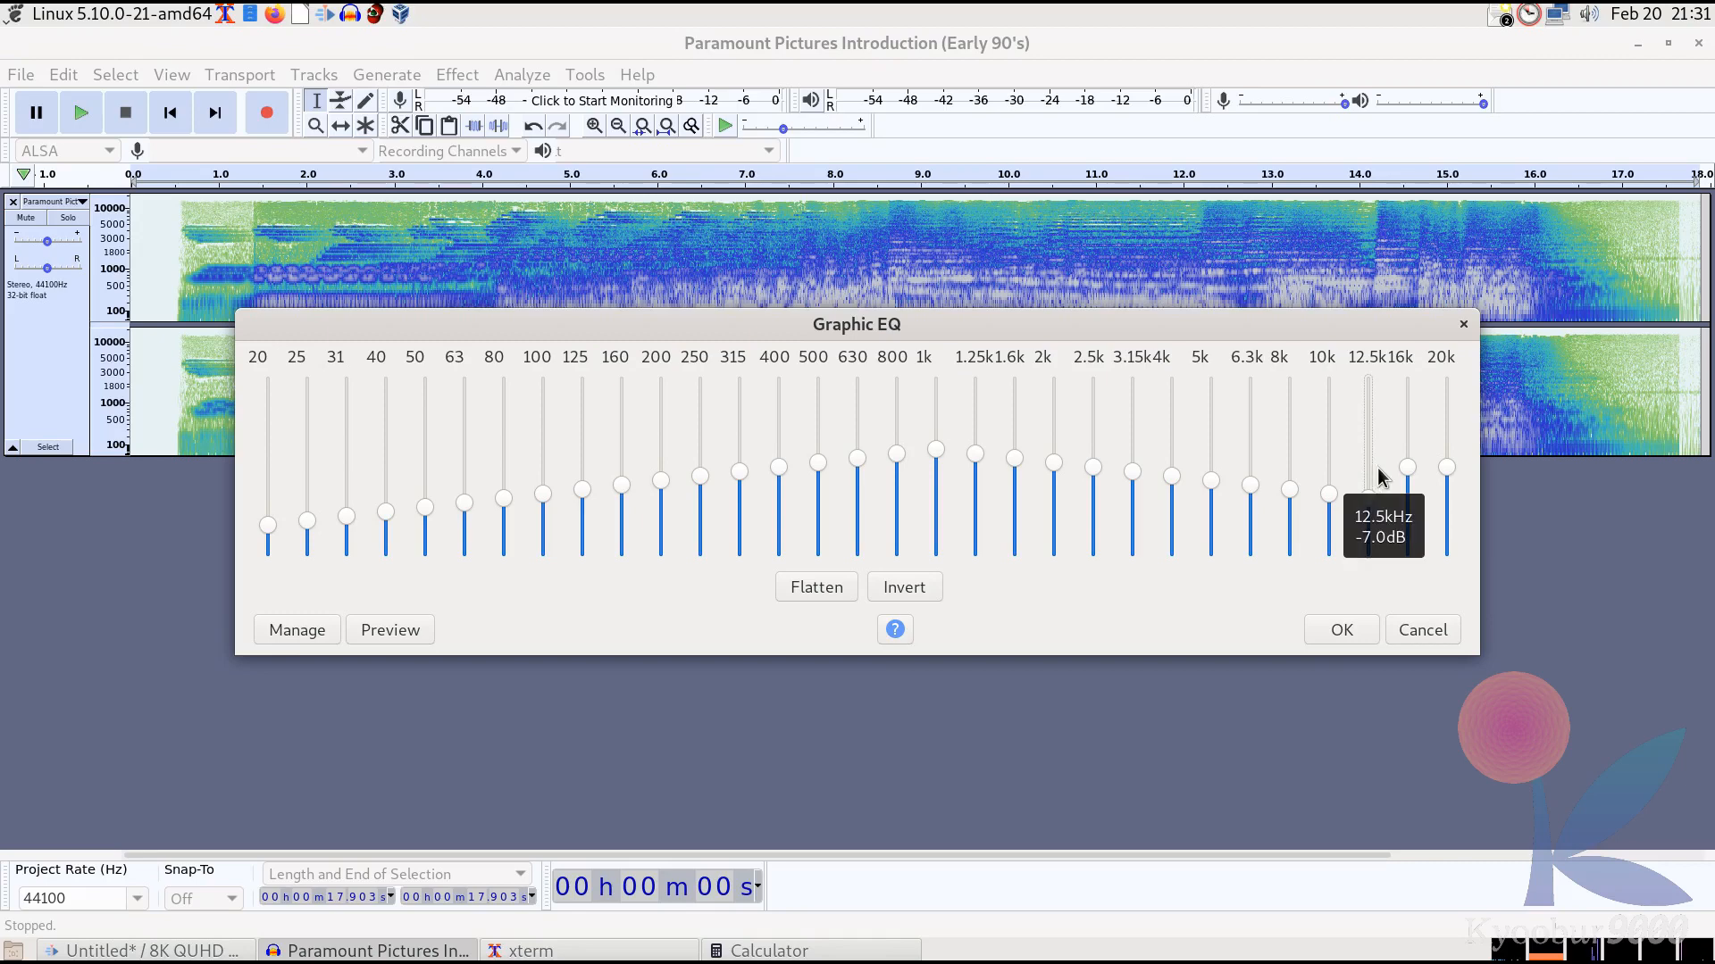
# Lower the Graphic EQ's 16 kHz band to -8 dB and the 20 kHz band to -9 dB.
pyautogui.click(1405, 476)
pyautogui.scroll(-8, 1405, 478)
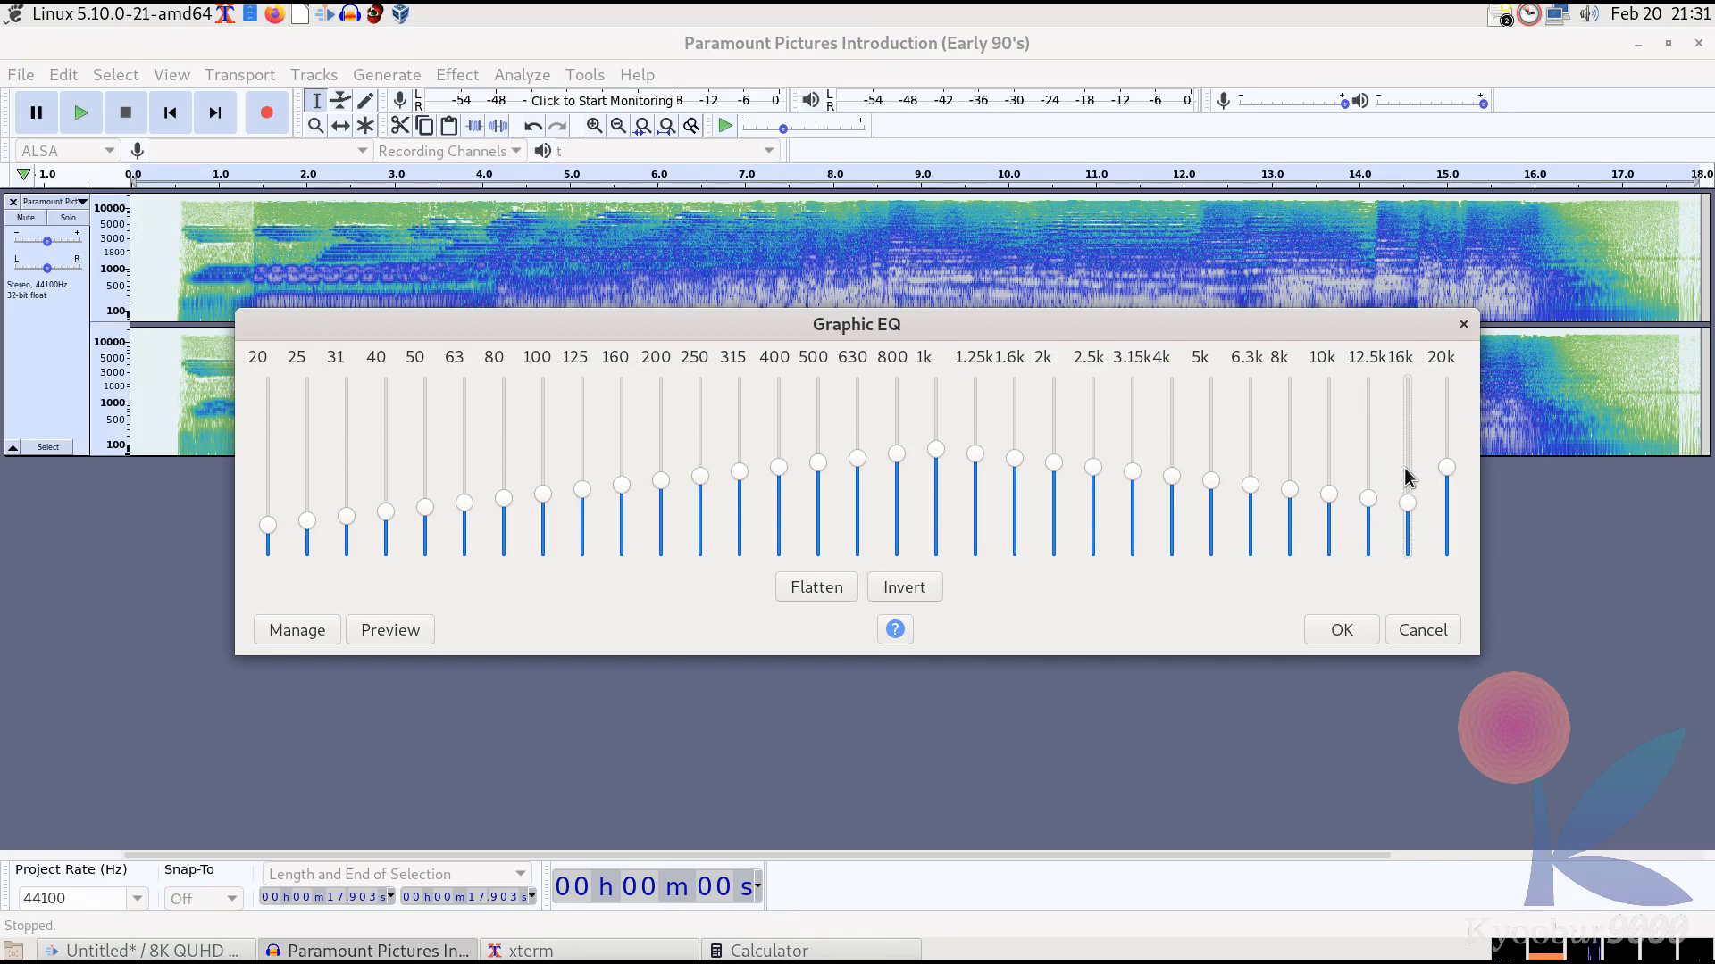
pyautogui.click(1447, 480)
pyautogui.scroll(-8, 1446, 480)
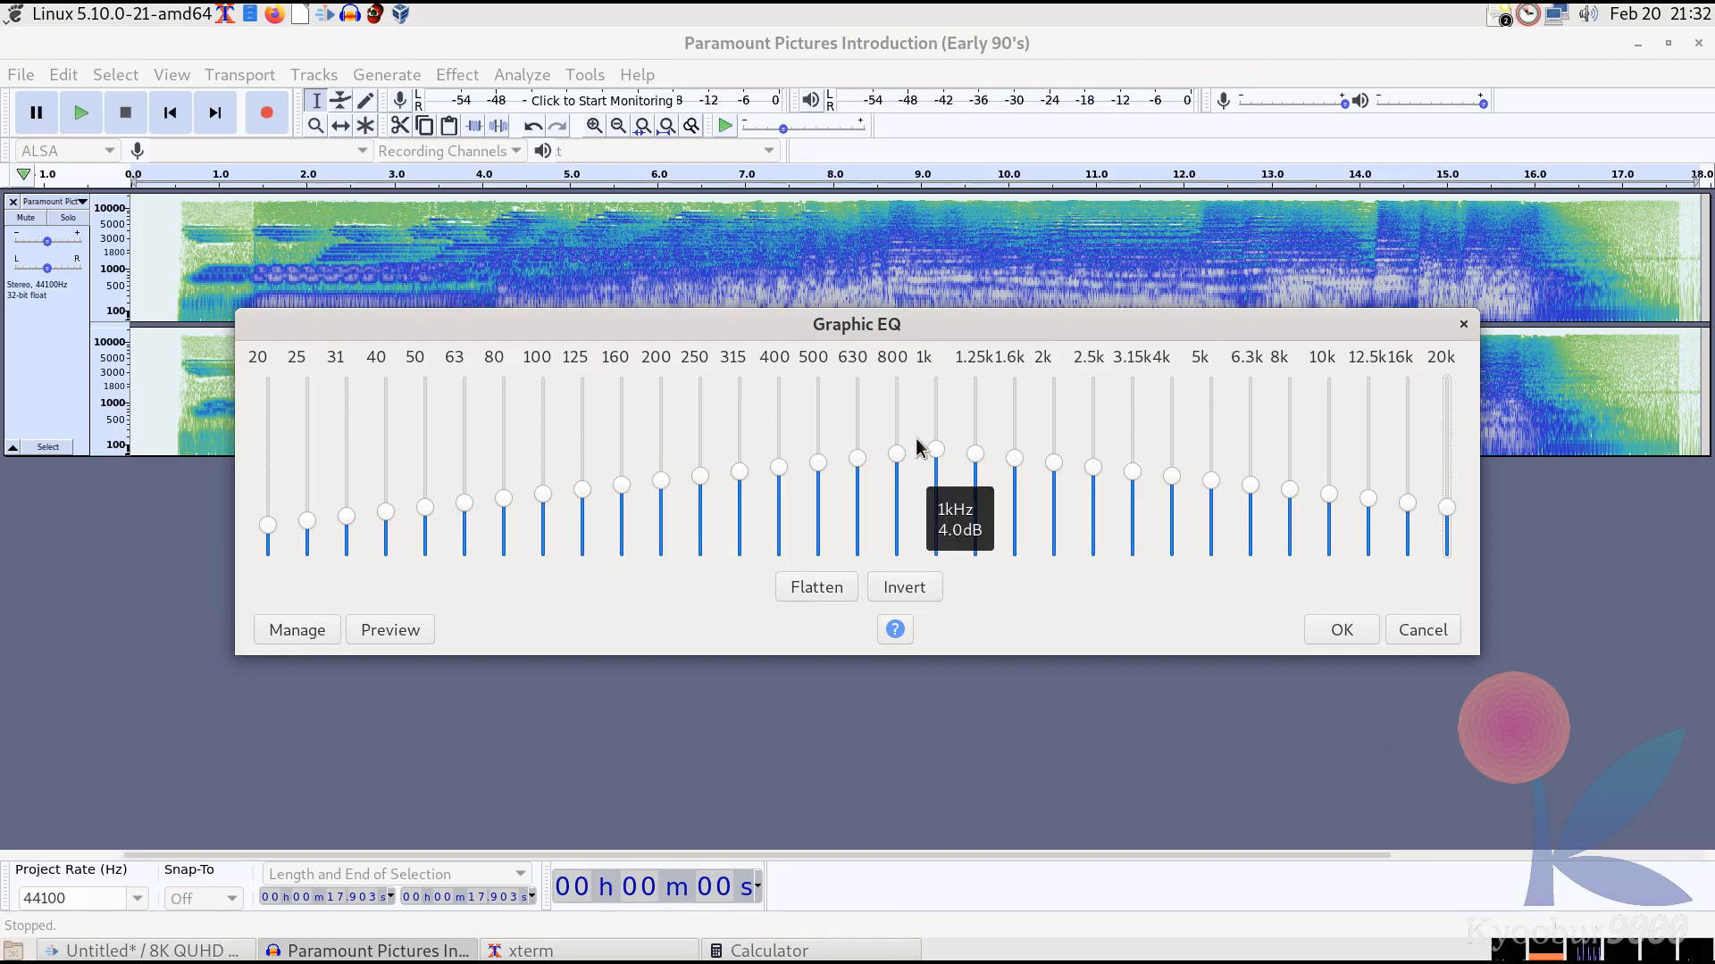
# Apply the Graphic EQ curve to the Paramount track and start playback to hear the result.
pyautogui.click(1350, 637)
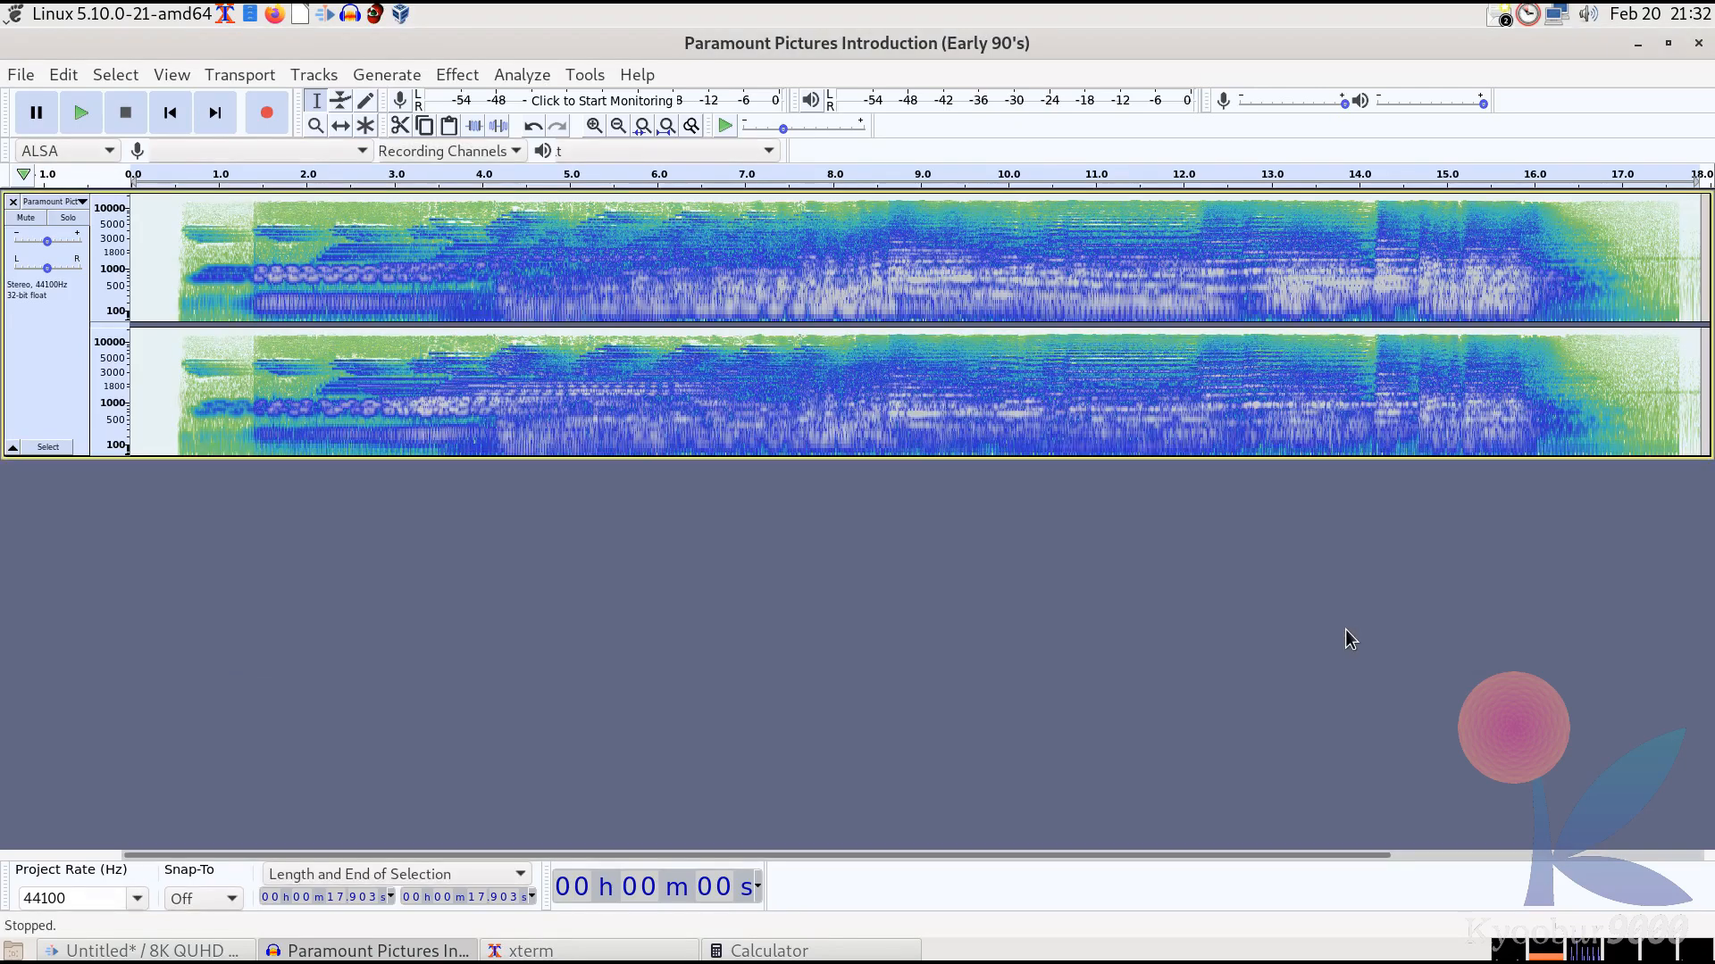
pyautogui.click(86, 116)
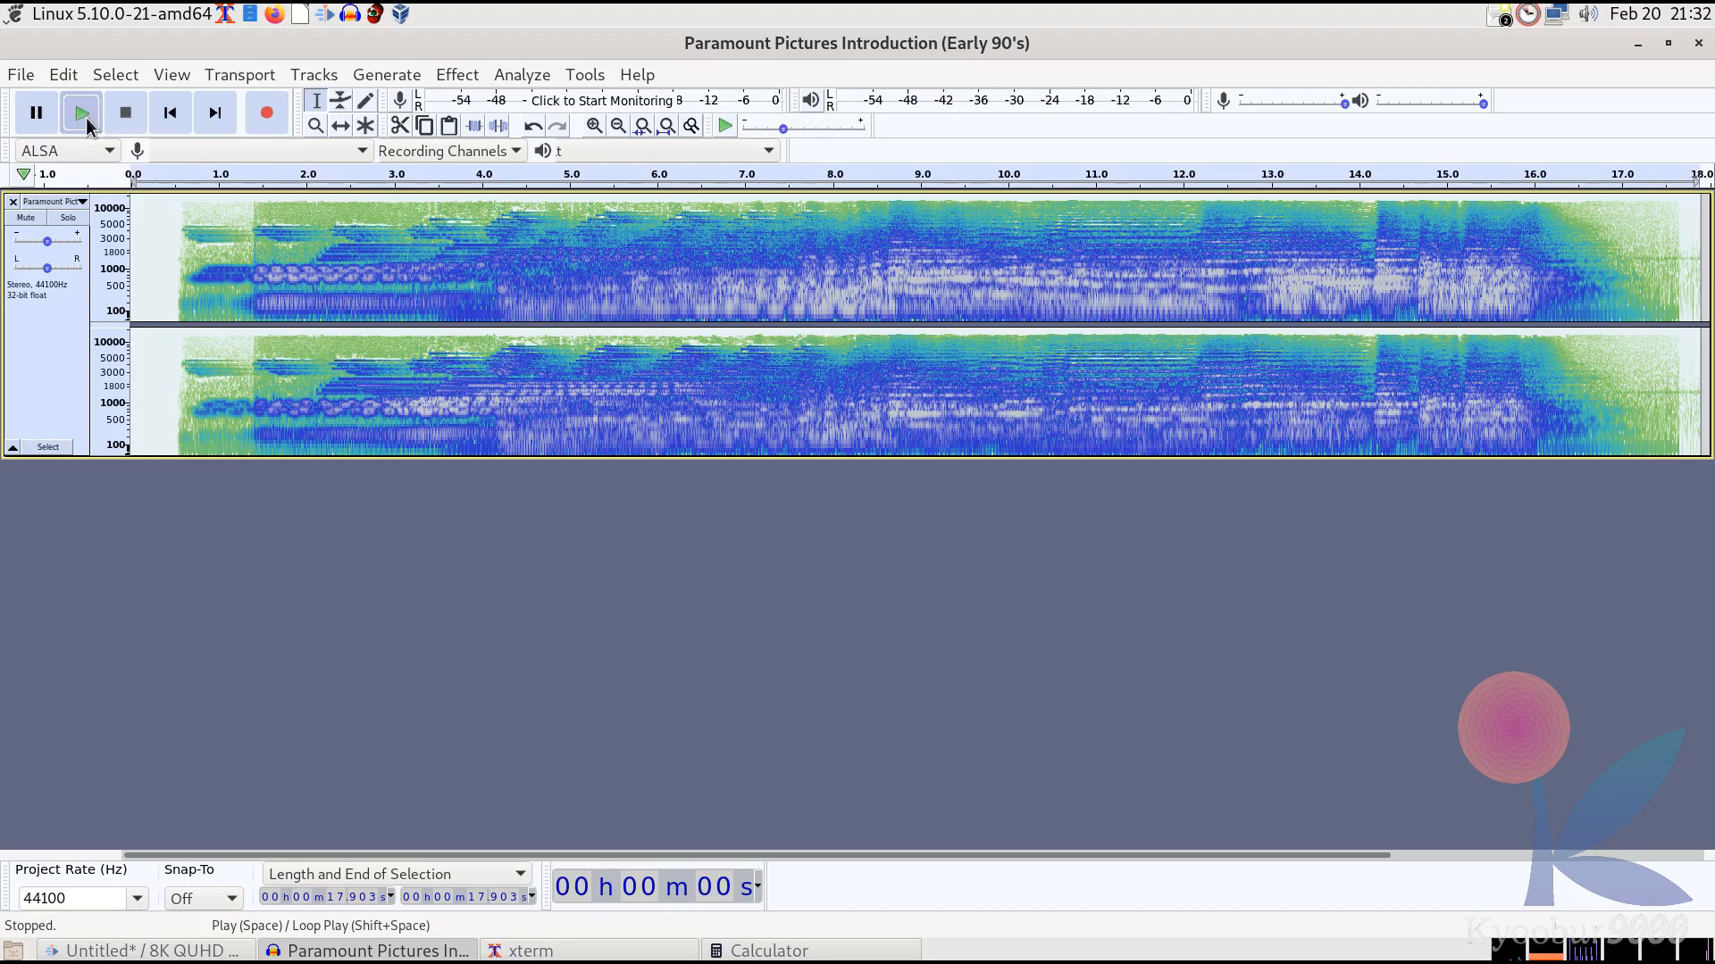